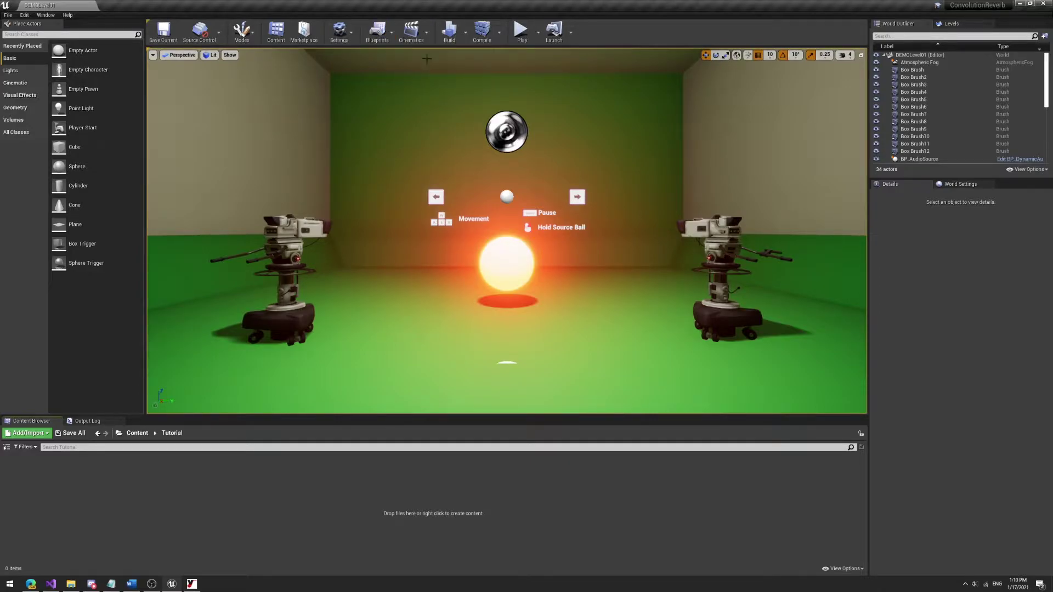
Step: Search the Plugins browser for 'dsp', then close it
{"action": "left_click", "coordinate": [341, 31]}
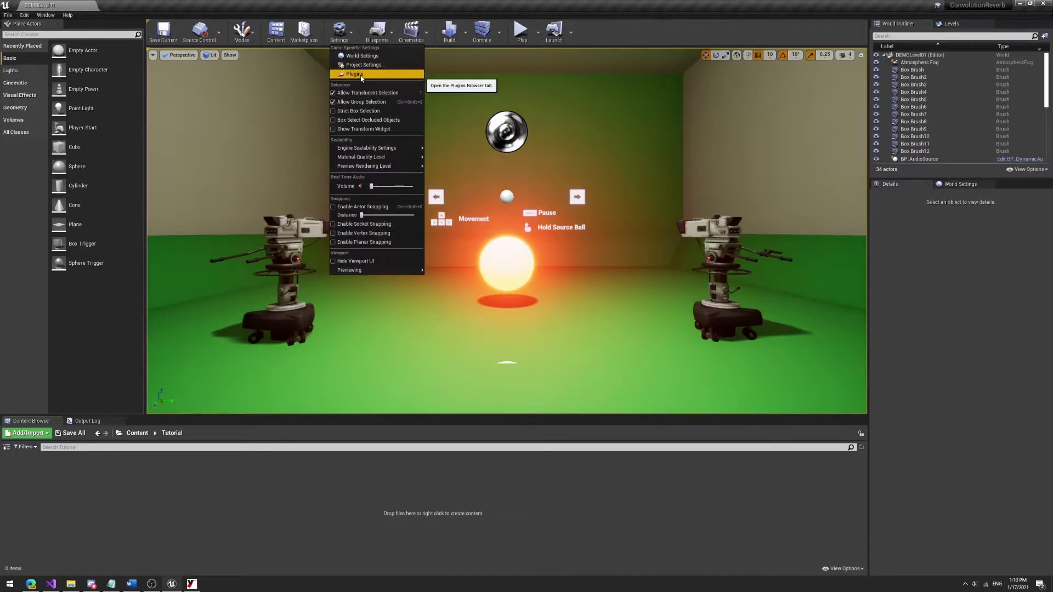
{"action": "left_click", "coordinate": [360, 77]}
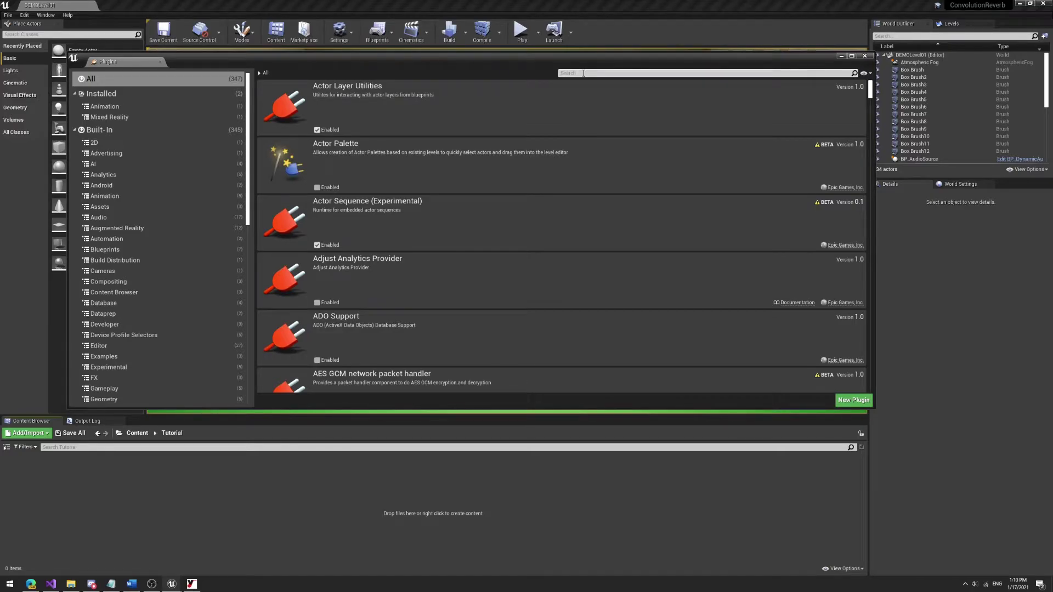
{"action": "type", "text": "dsp"}
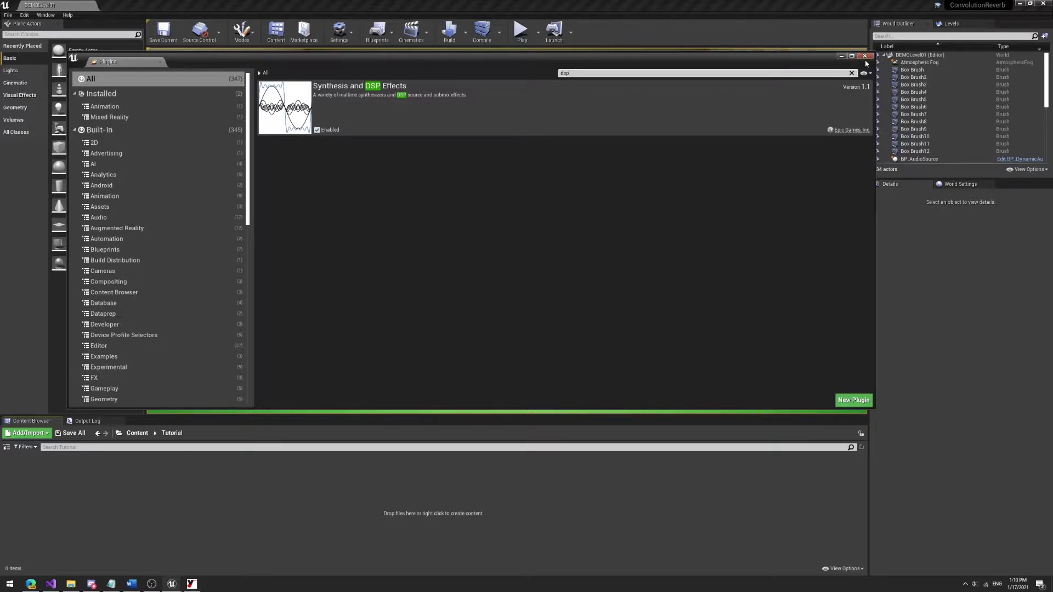
{"action": "left_click", "coordinate": [865, 57]}
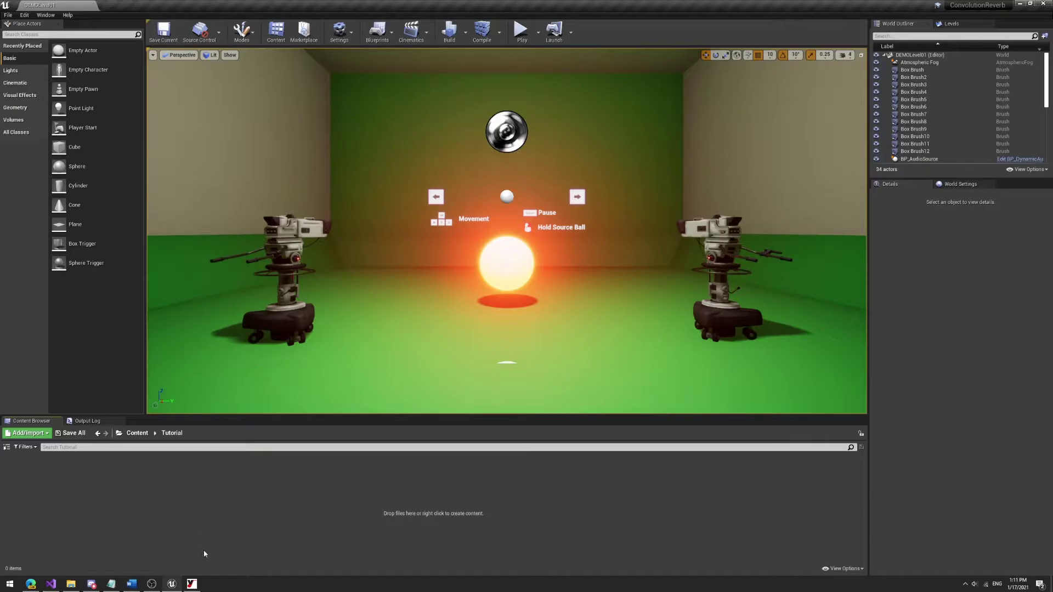
Step: Import the deconvolved IR_LevelGreen_00_Sweep_Cut_TestTone_dc2 .wav from File Explorer into the Tutorial folder
{"action": "mouse_move", "coordinate": [191, 583]}
{"action": "left_click", "coordinate": [221, 559]}
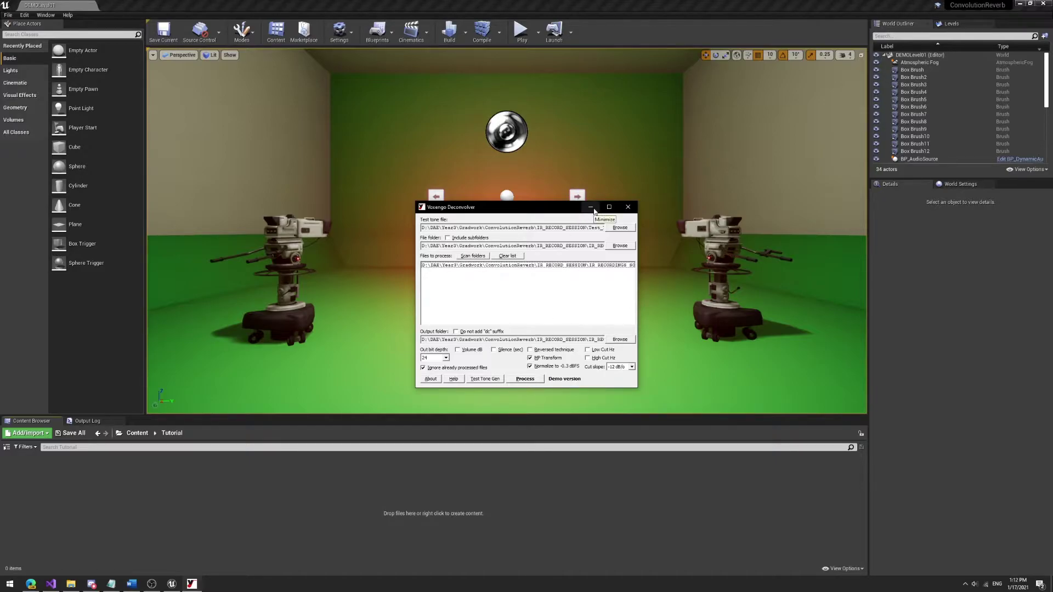
{"action": "left_click", "coordinate": [591, 208]}
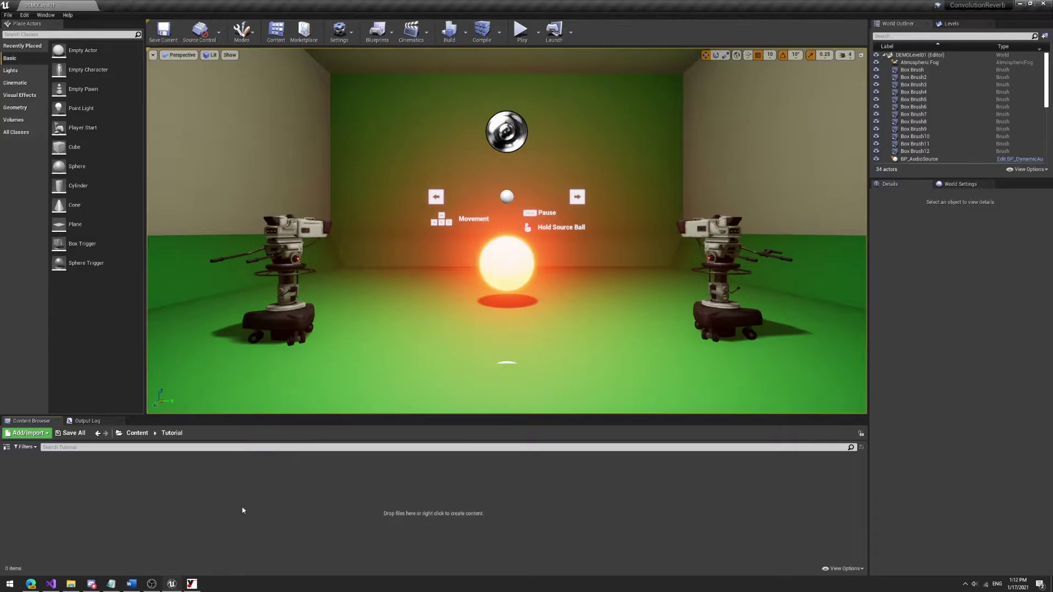
{"action": "left_click", "coordinate": [70, 583]}
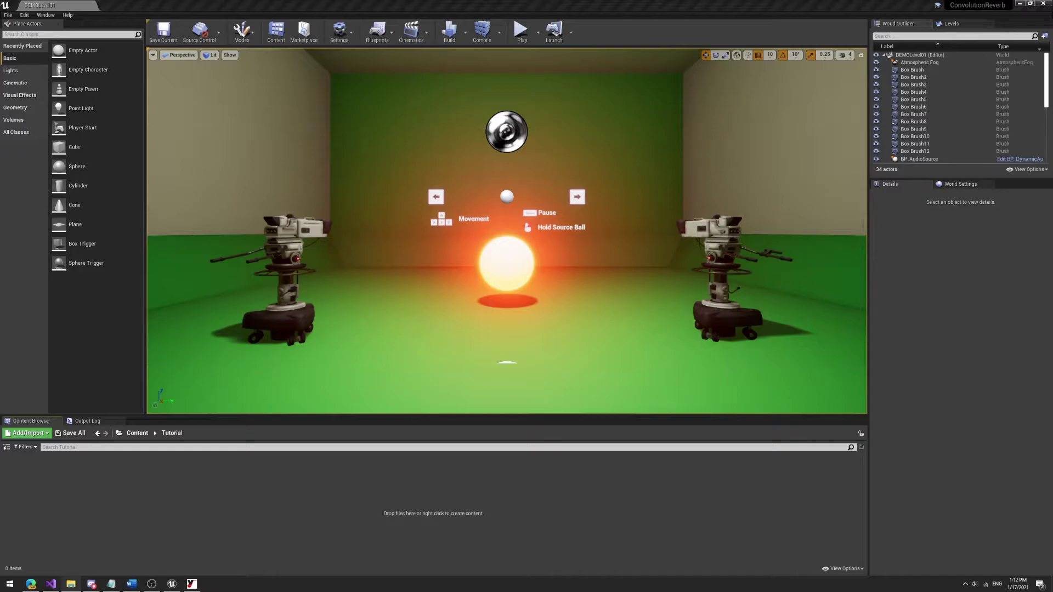
{"action": "left_click_drag", "start_coordinate": [712, 368], "coordinate": [191, 496]}
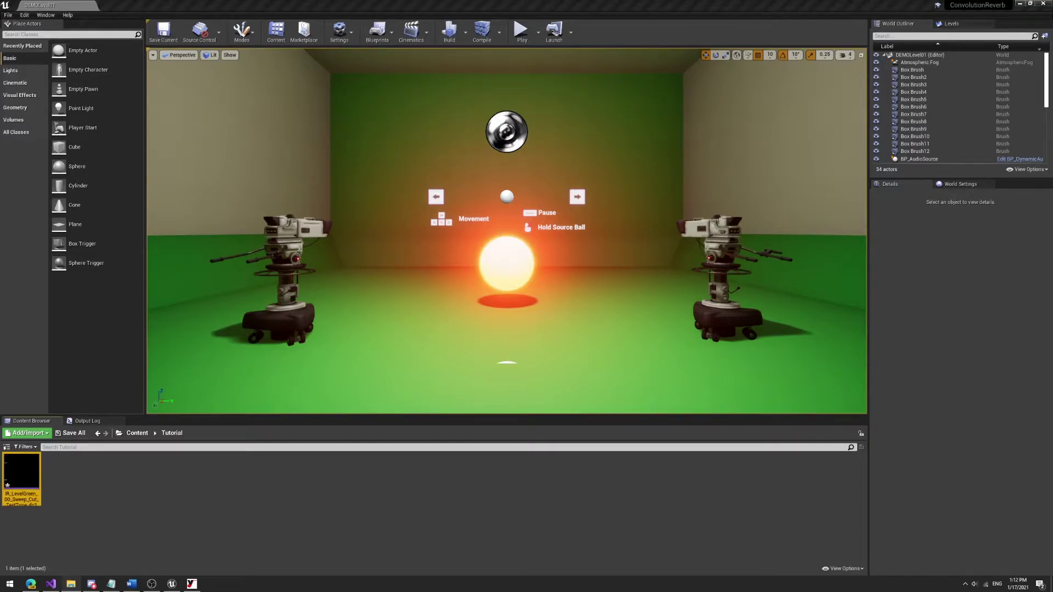
Step: Play the imported IR_LevelGreen sound from its thumbnail and select the asset
{"action": "left_click", "coordinate": [258, 535]}
{"action": "mouse_move", "coordinate": [24, 475]}
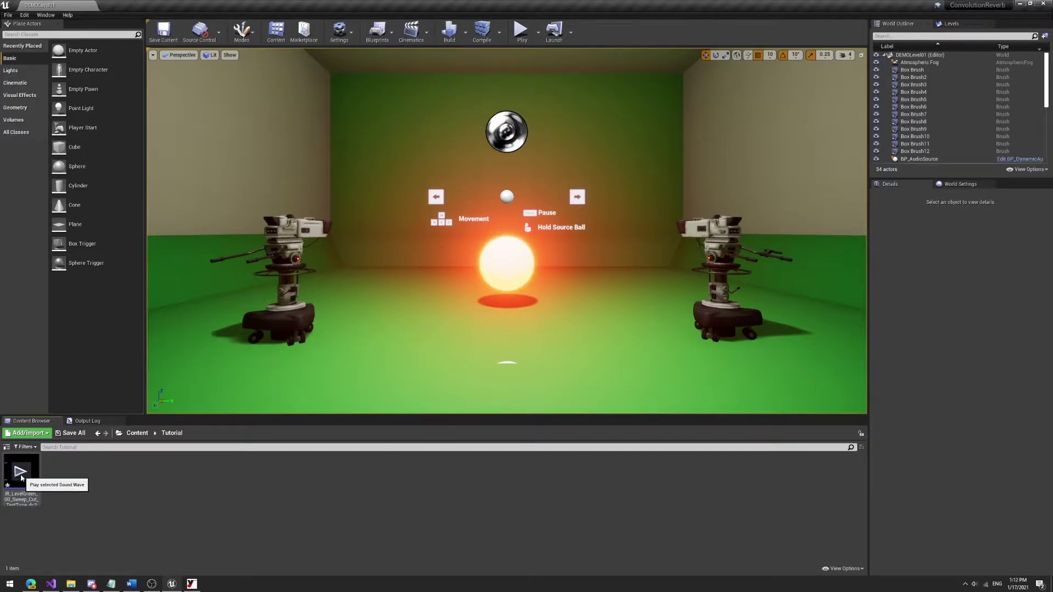
{"action": "left_click", "coordinate": [21, 473]}
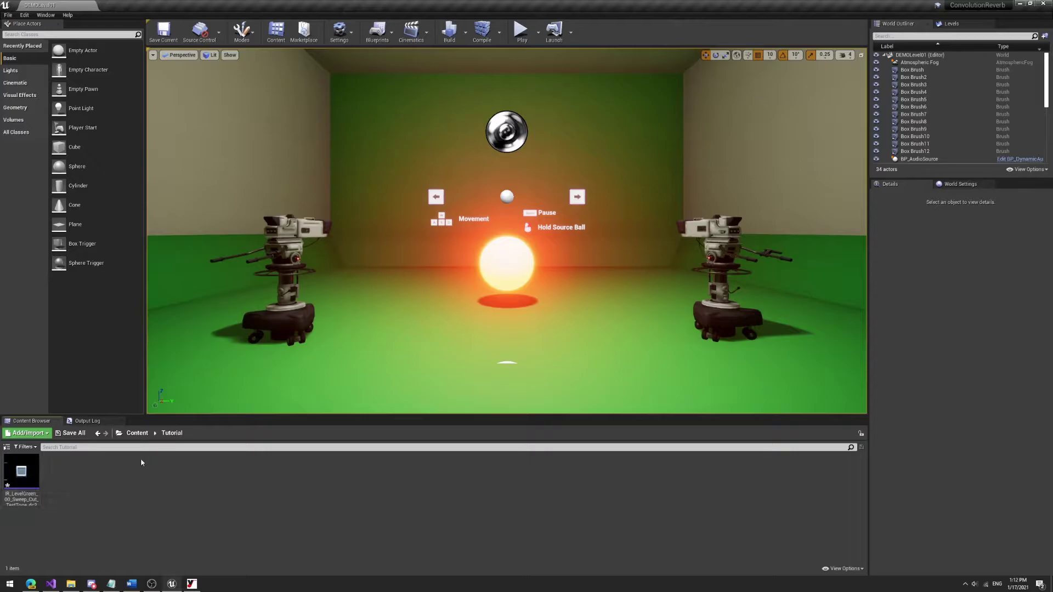
{"action": "left_click", "coordinate": [21, 478]}
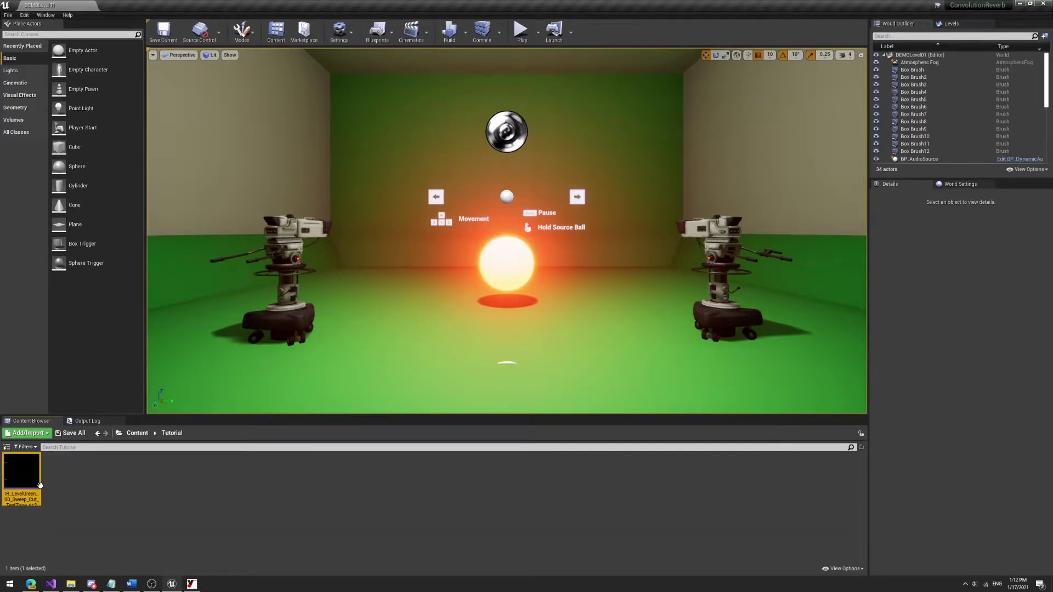
{"action": "mouse_move", "coordinate": [30, 490]}
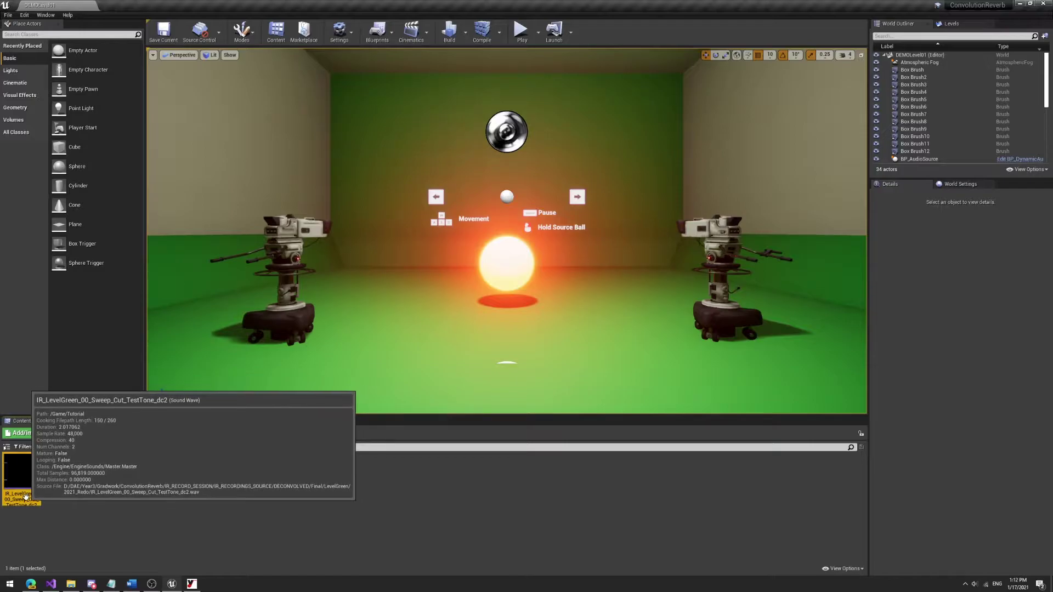
Step: Open the IR_LevelGreen sound wave in a floating editor and set compression quality to 100
{"action": "double_click", "coordinate": [26, 496]}
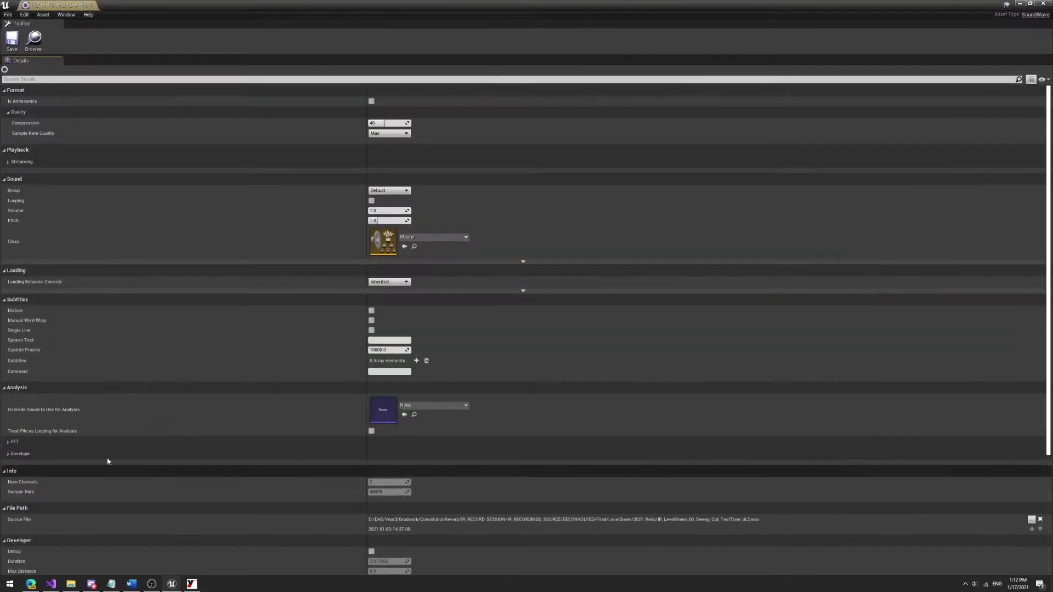
{"action": "left_click_drag", "start_coordinate": [393, 6], "coordinate": [463, 89]}
{"action": "left_click_drag", "start_coordinate": [762, 261], "coordinate": [549, 259]}
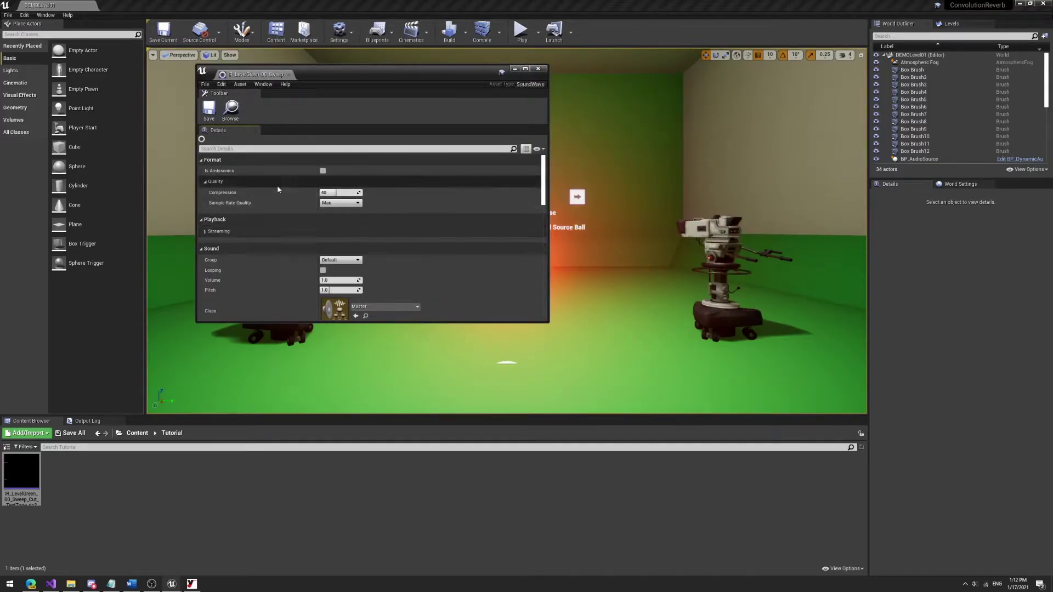
{"action": "mouse_move", "coordinate": [317, 192]}
{"action": "left_mouse_down"}
{"action": "mouse_move", "coordinate": [362, 193]}
{"action": "mouse_move", "coordinate": [335, 193]}
{"action": "left_mouse_up"}
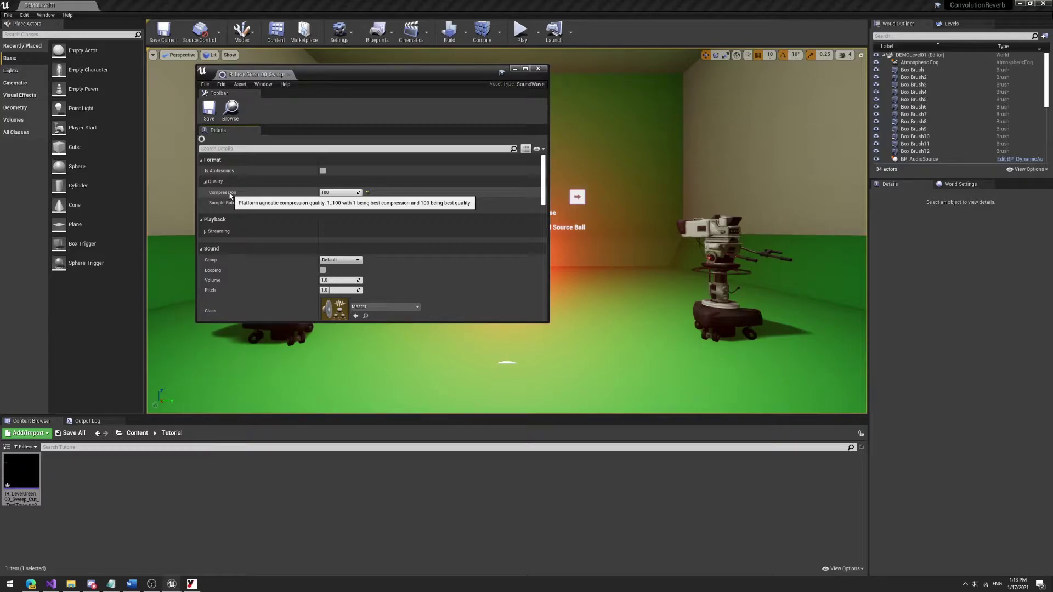
{"action": "left_click", "coordinate": [538, 69]}
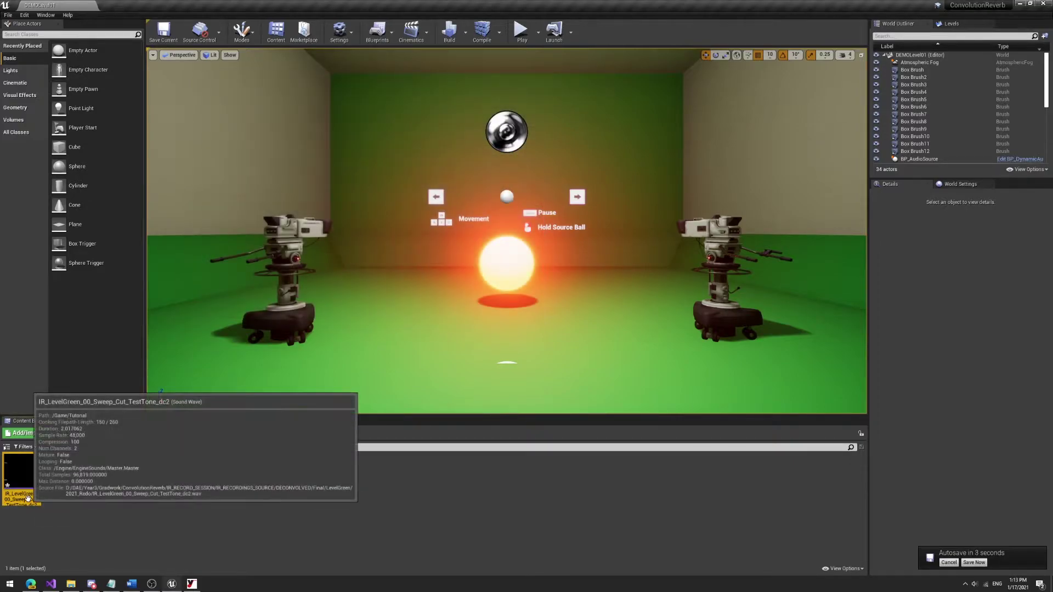
Step: Generate IR_LevelGreen_00_Sweep_Cut_TestTone_dc2_IR with Create Impulse Response and briefly open it
{"action": "right_click", "coordinate": [33, 491]}
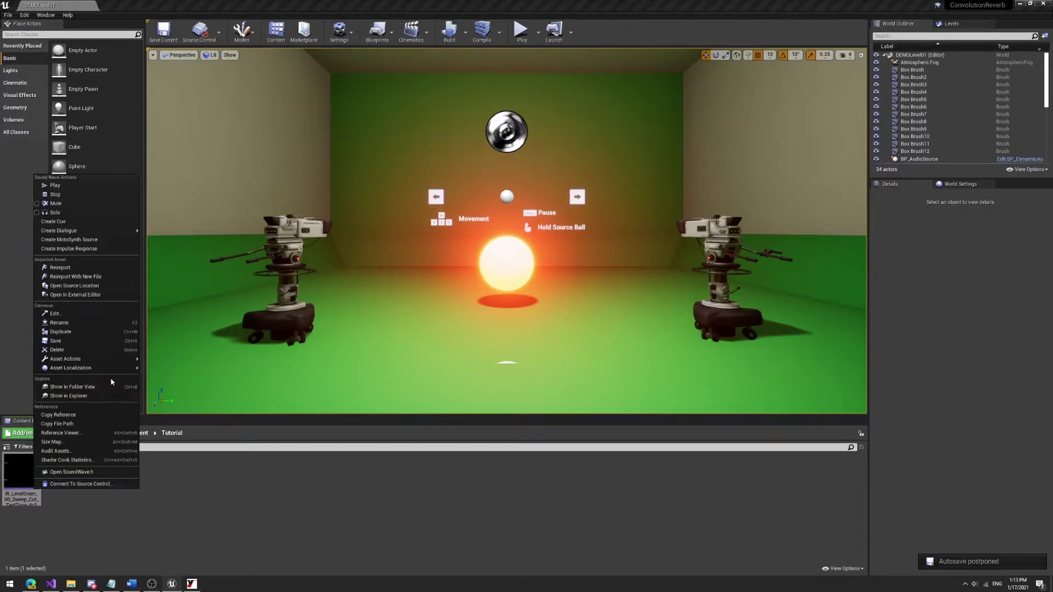
{"action": "left_click", "coordinate": [63, 249]}
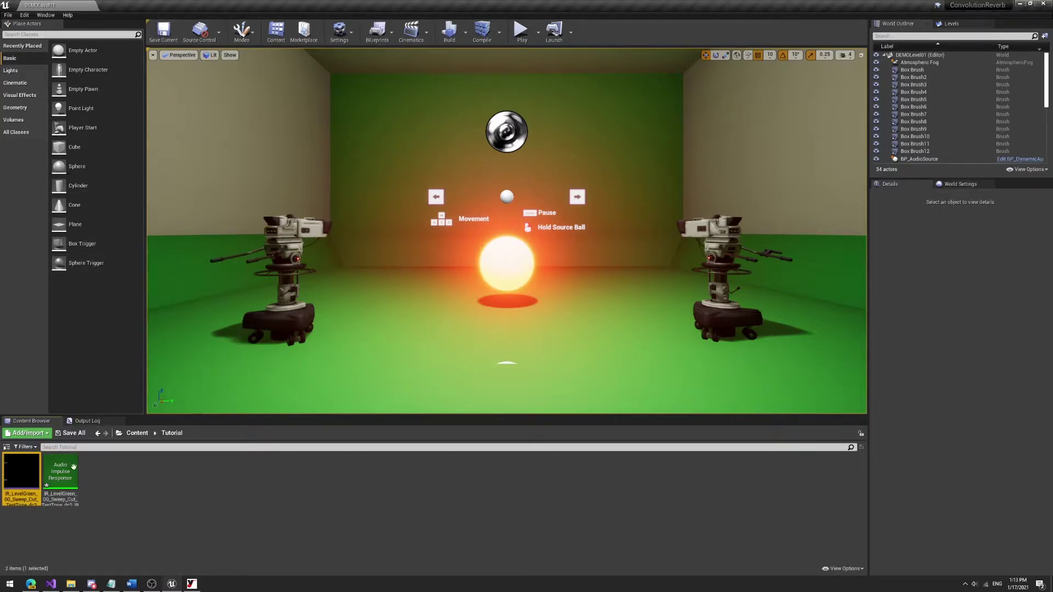
{"action": "scroll", "coordinate": [72, 493], "scroll_direction": "up", "scroll_amount": 4, "text": "ctrl"}
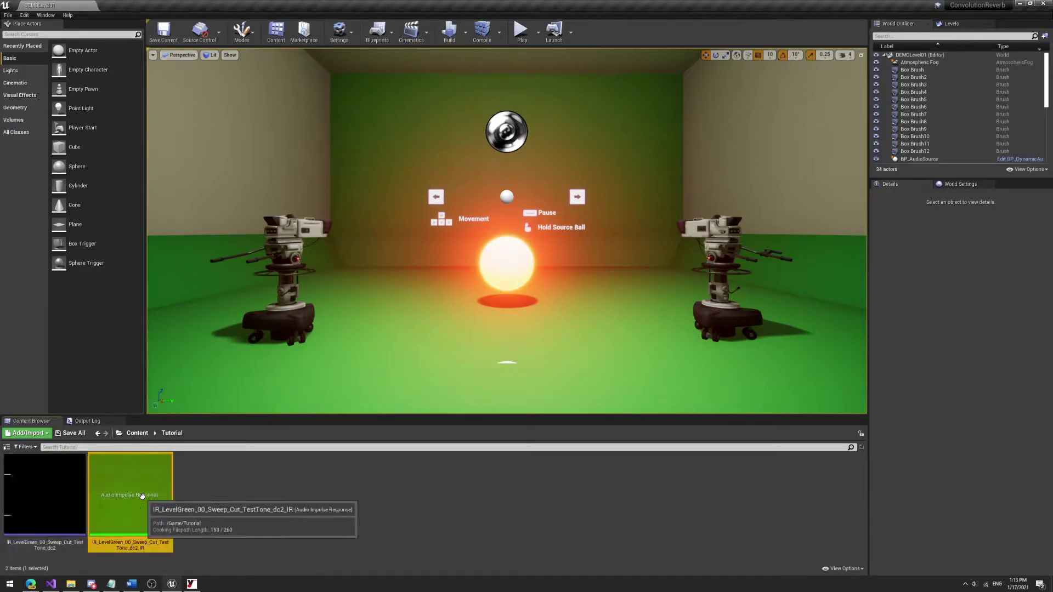
{"action": "double_click", "coordinate": [142, 495]}
{"action": "left_click", "coordinate": [158, 519]}
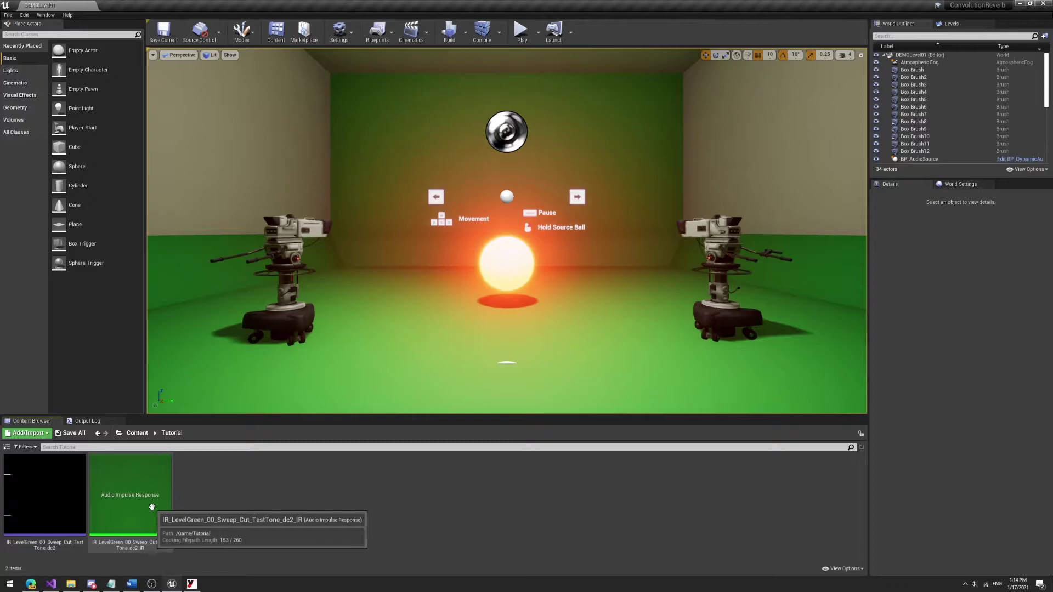
Step: Add a SubmixEffectConvolutionReverbPreset named Tutorial_SubmixEffectPreset_ConvolutionReverb
{"action": "right_click", "coordinate": [228, 513]}
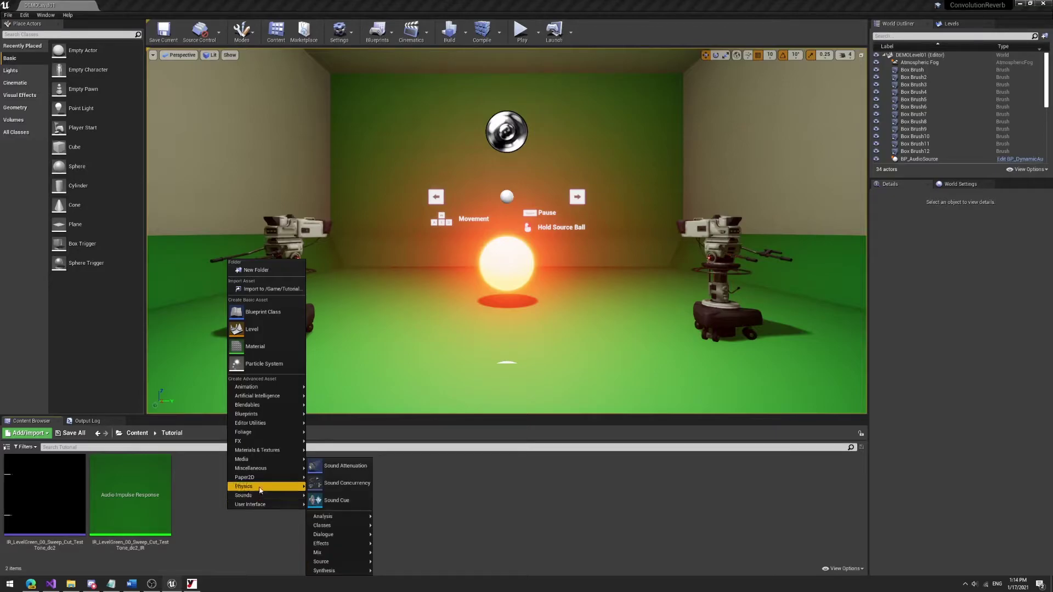
{"action": "mouse_move", "coordinate": [260, 495]}
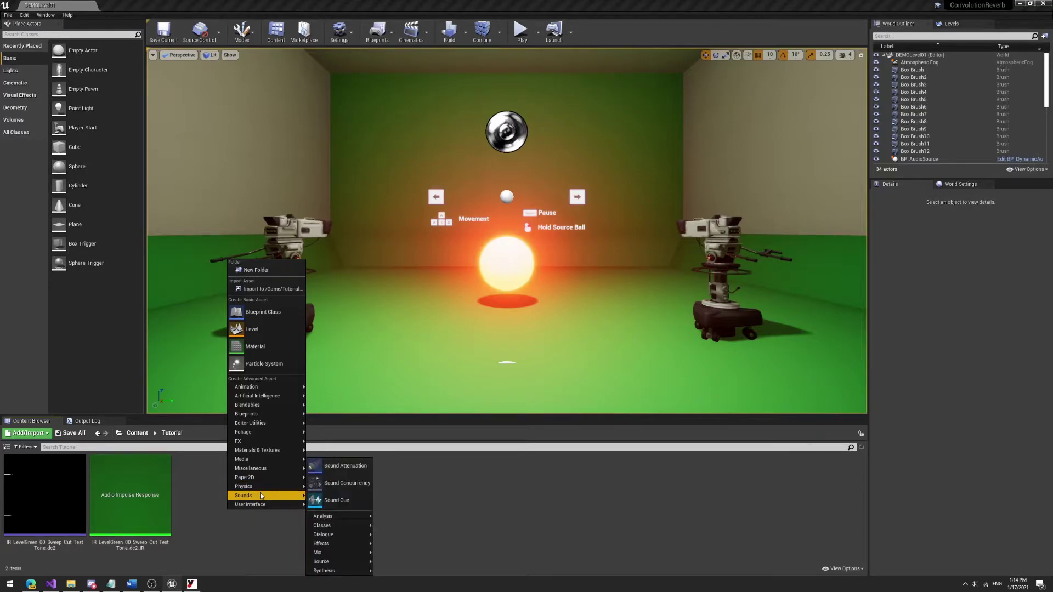
{"action": "mouse_move", "coordinate": [348, 546]}
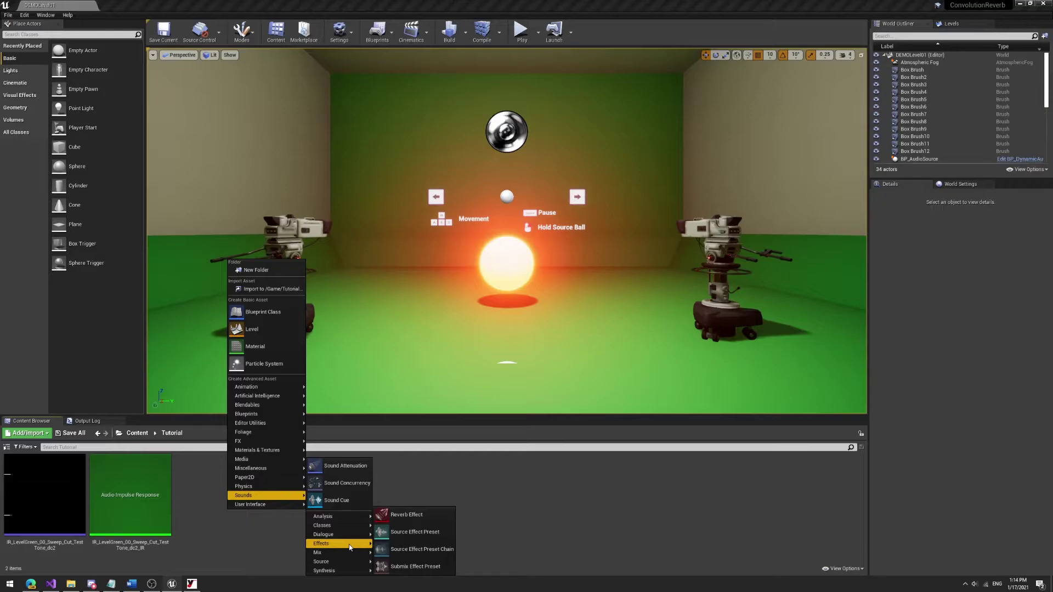
{"action": "left_click", "coordinate": [425, 572]}
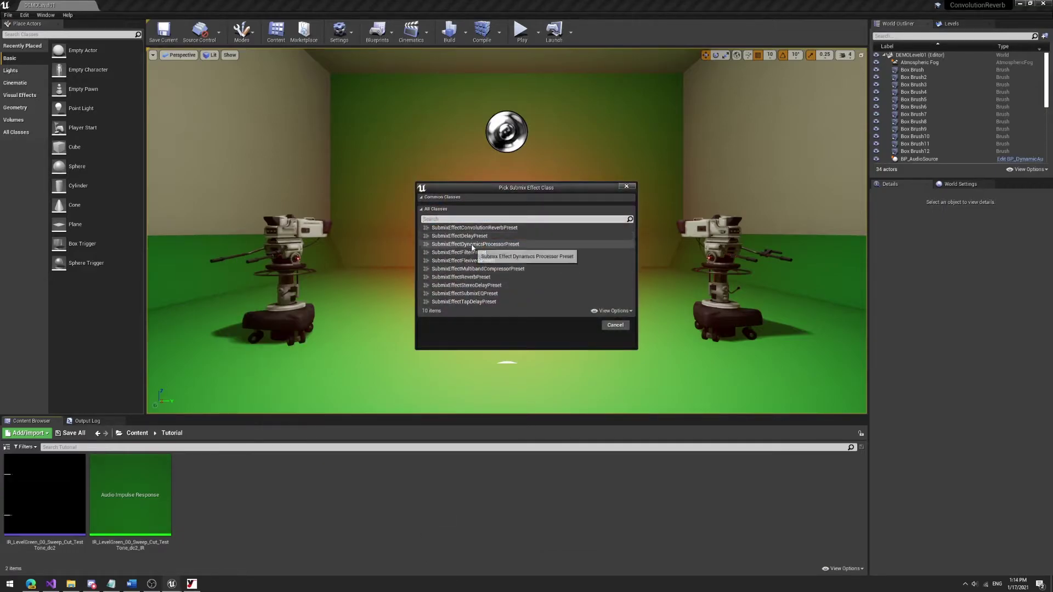
{"action": "left_click", "coordinate": [439, 228]}
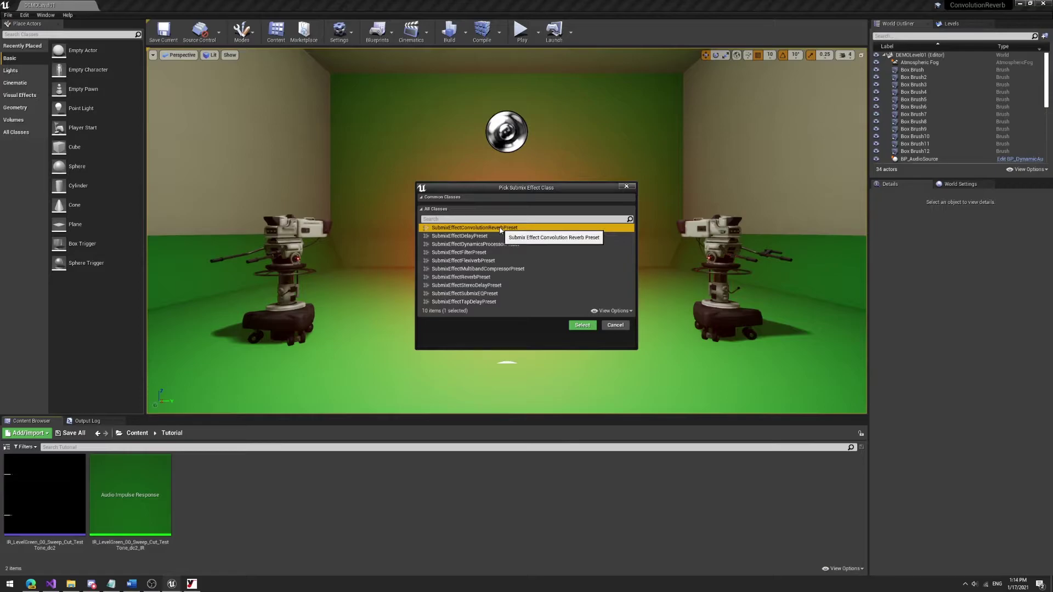
{"action": "left_click", "coordinate": [582, 325]}
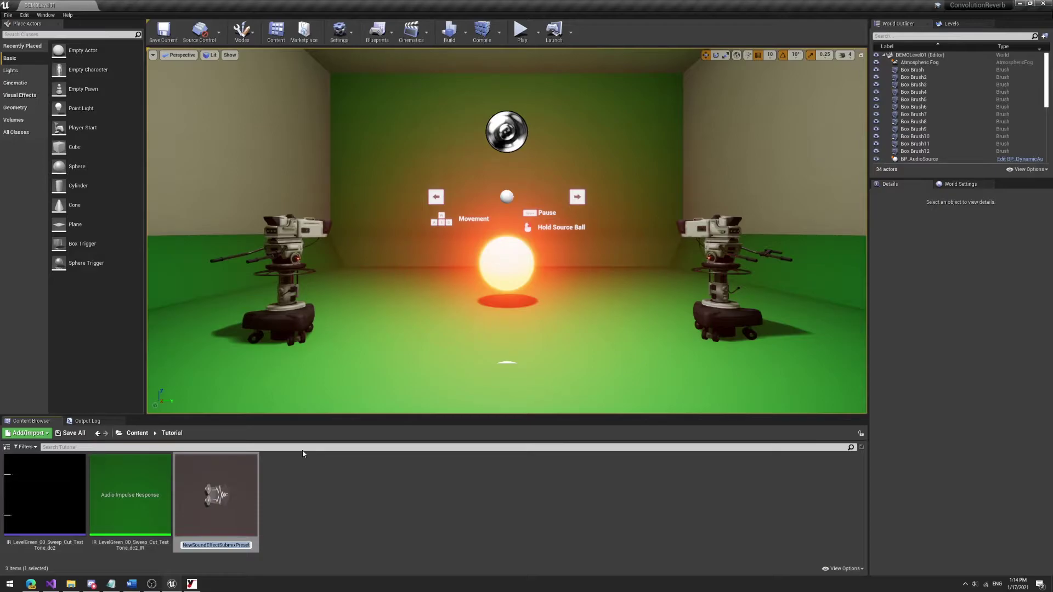
{"action": "type", "text": "Tutorial_Sub"}
{"action": "type", "text": "mixEffectPreset"}
{"action": "type", "text": "_ConvolutionReve"}
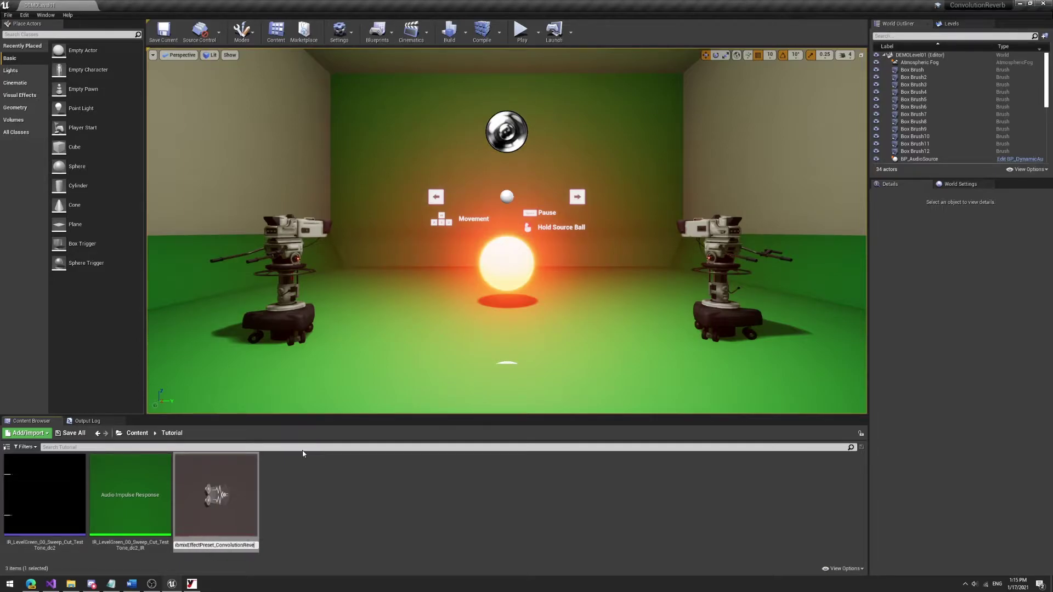
{"action": "type", "text": "rb"}
{"action": "key", "text": "Return"}
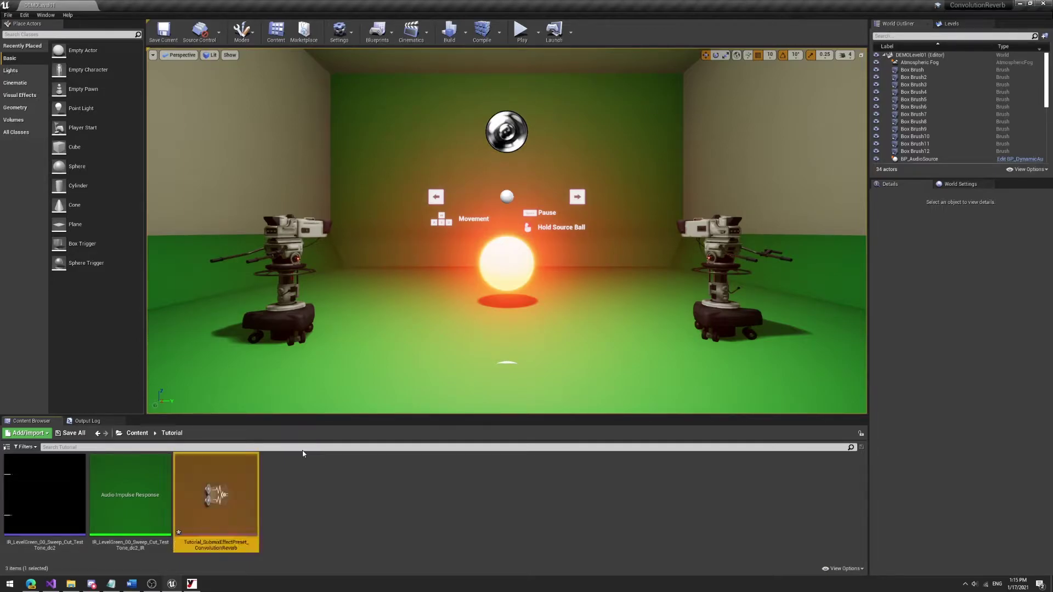
Step: Assign IR_LevelGreen_00_Sweep_Cut_TestTone_dc2_IR as the preset's Impulse Response and save it
{"action": "double_click", "coordinate": [234, 527]}
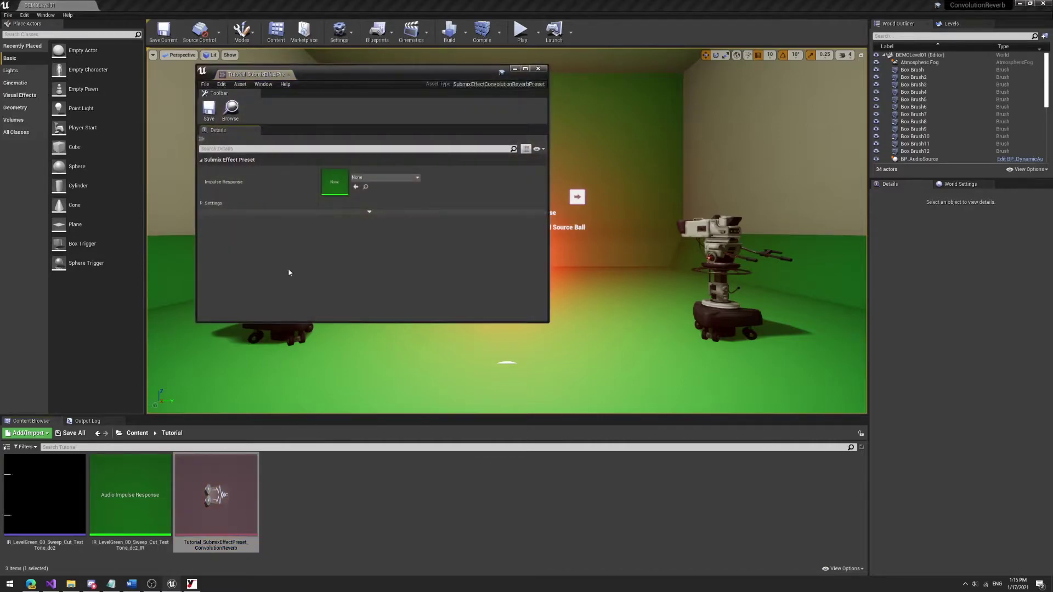
{"action": "left_click_drag", "start_coordinate": [369, 75], "coordinate": [480, 97]}
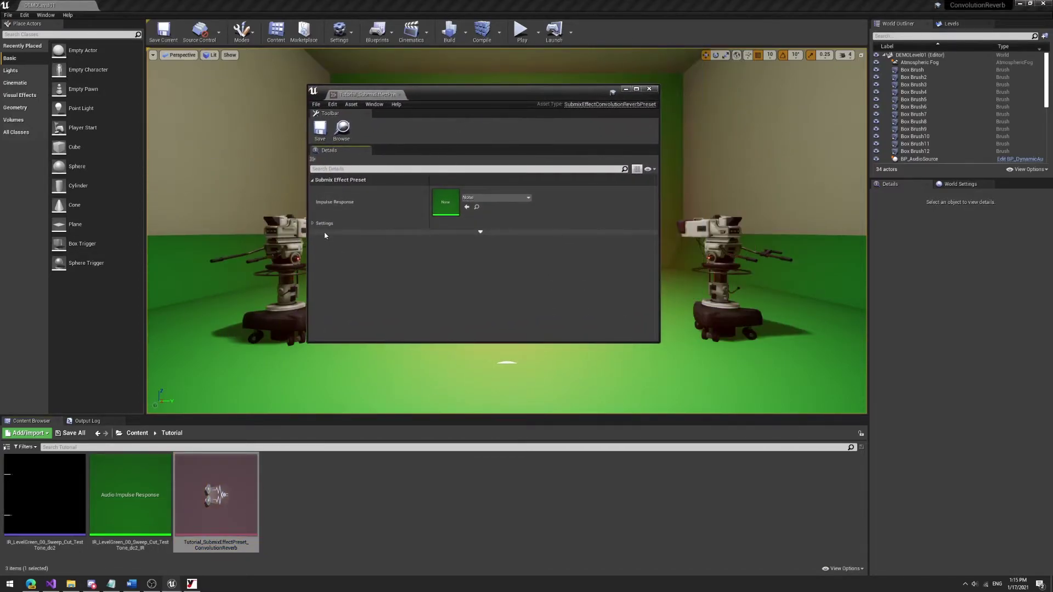
{"action": "left_click", "coordinate": [320, 223]}
{"action": "left_click", "coordinate": [480, 290]}
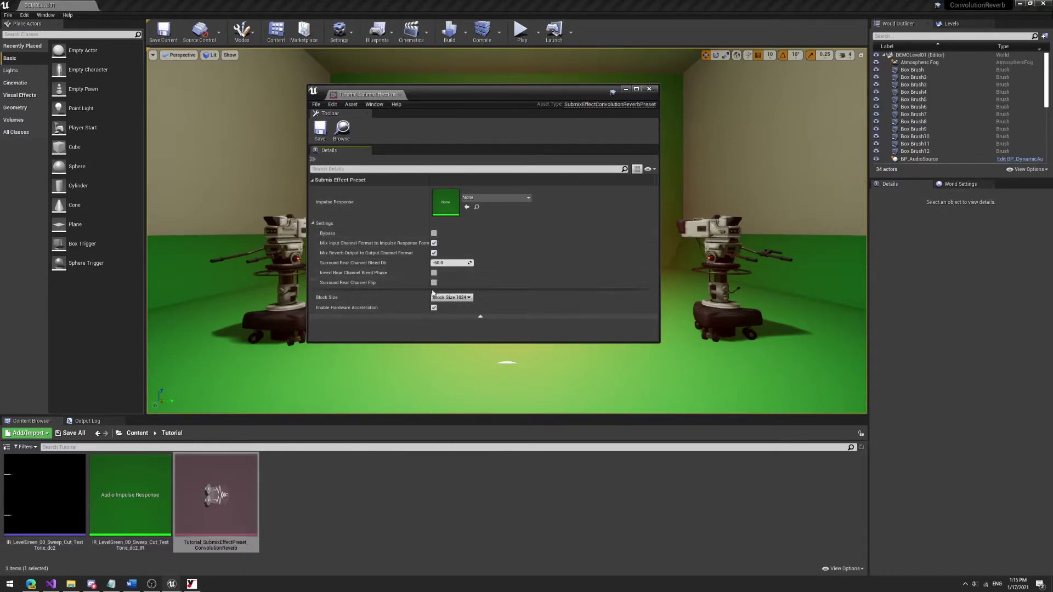
{"action": "left_click", "coordinate": [499, 197]}
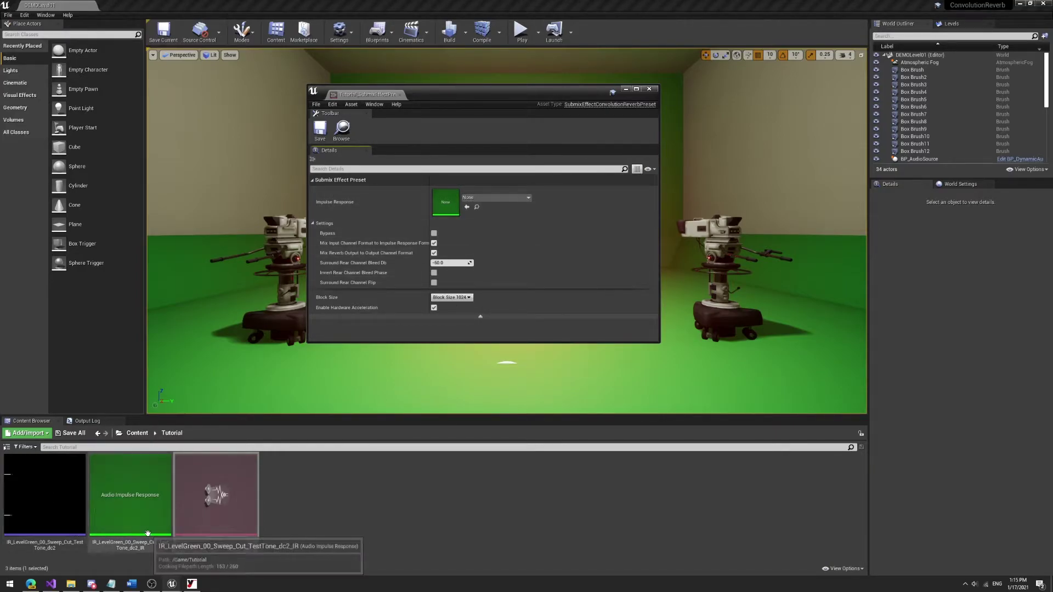
{"action": "left_click_drag", "start_coordinate": [118, 480], "coordinate": [455, 203]}
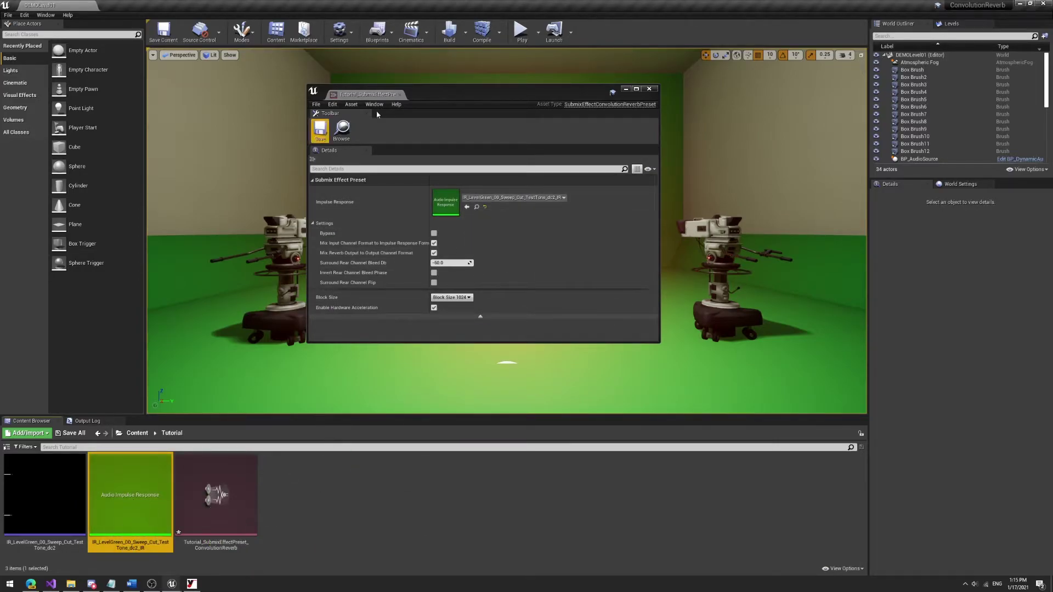
{"action": "left_click", "coordinate": [324, 141]}
{"action": "left_click", "coordinate": [649, 88]}
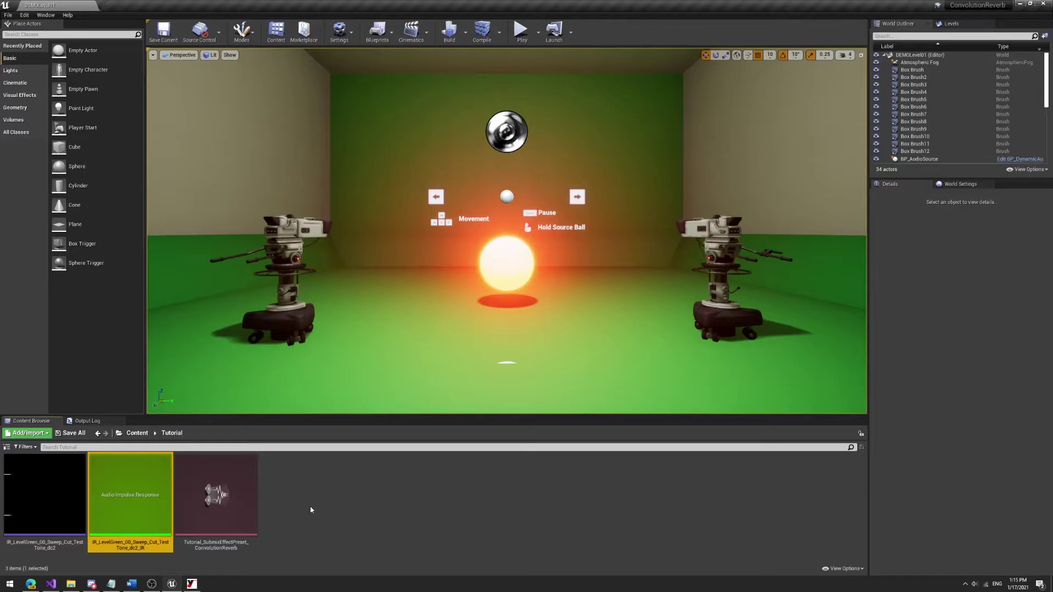
Step: Add a Sound Submix from Sounds > Mix and name it SoundSubmix_Convolution
{"action": "left_click", "coordinate": [224, 529]}
{"action": "left_click", "coordinate": [331, 518]}
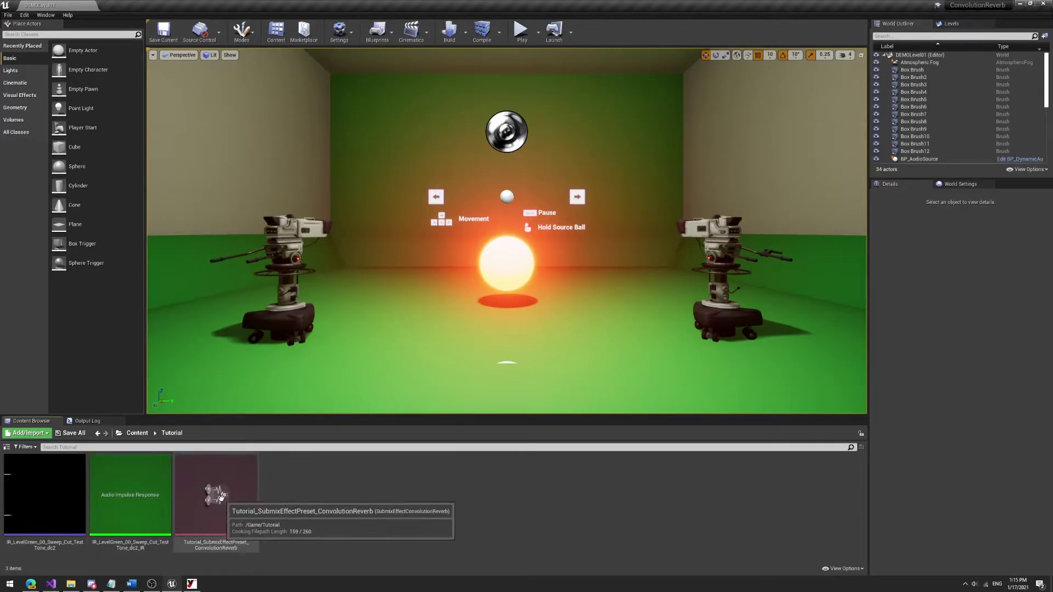
{"action": "right_click", "coordinate": [301, 485]}
{"action": "mouse_move", "coordinate": [331, 420]}
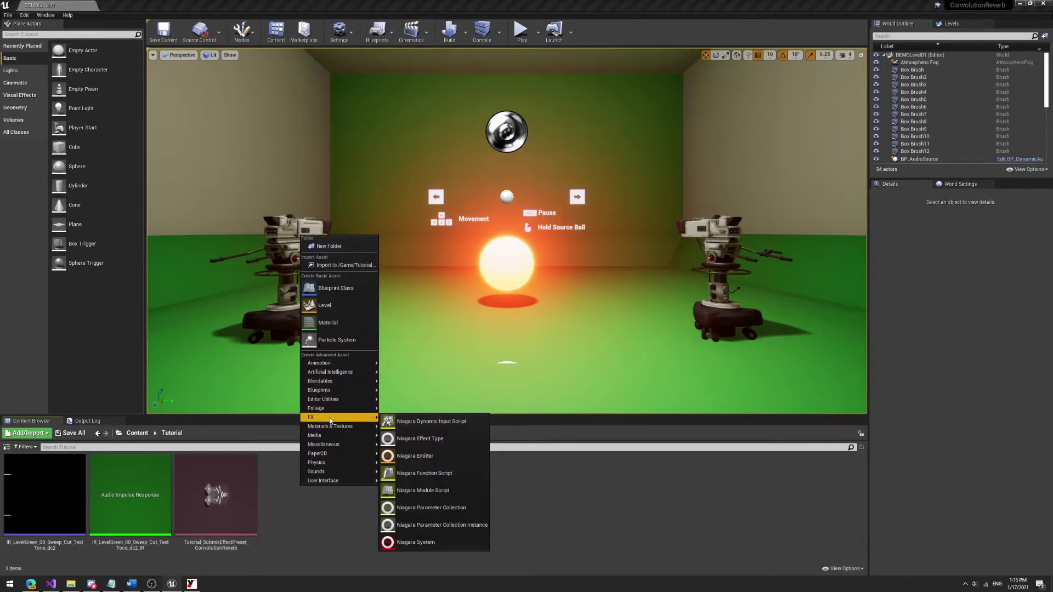
{"action": "mouse_move", "coordinate": [324, 471]}
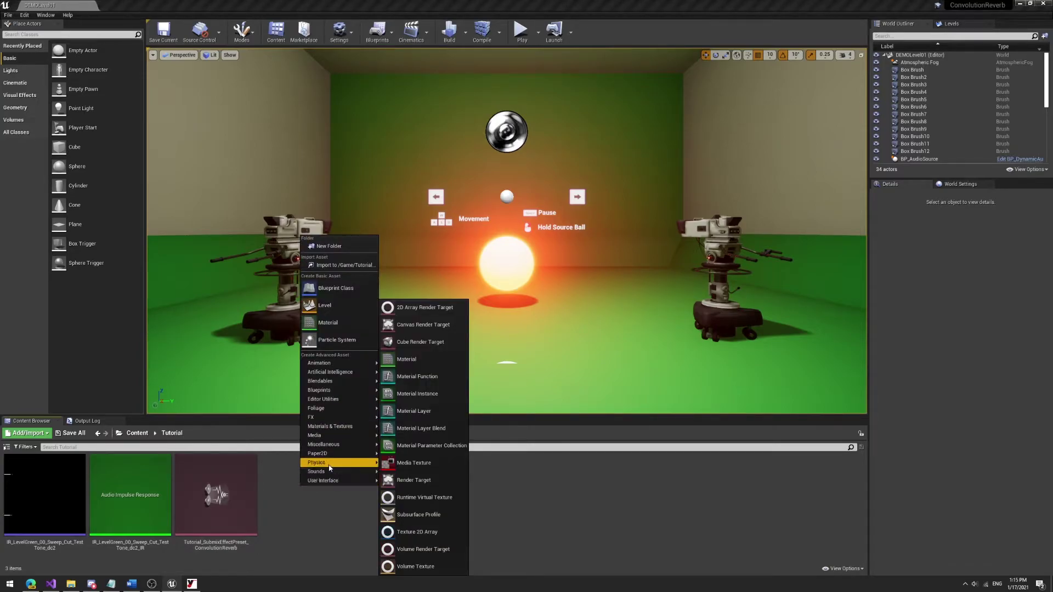
{"action": "mouse_move", "coordinate": [407, 521]}
{"action": "mouse_move", "coordinate": [400, 554]}
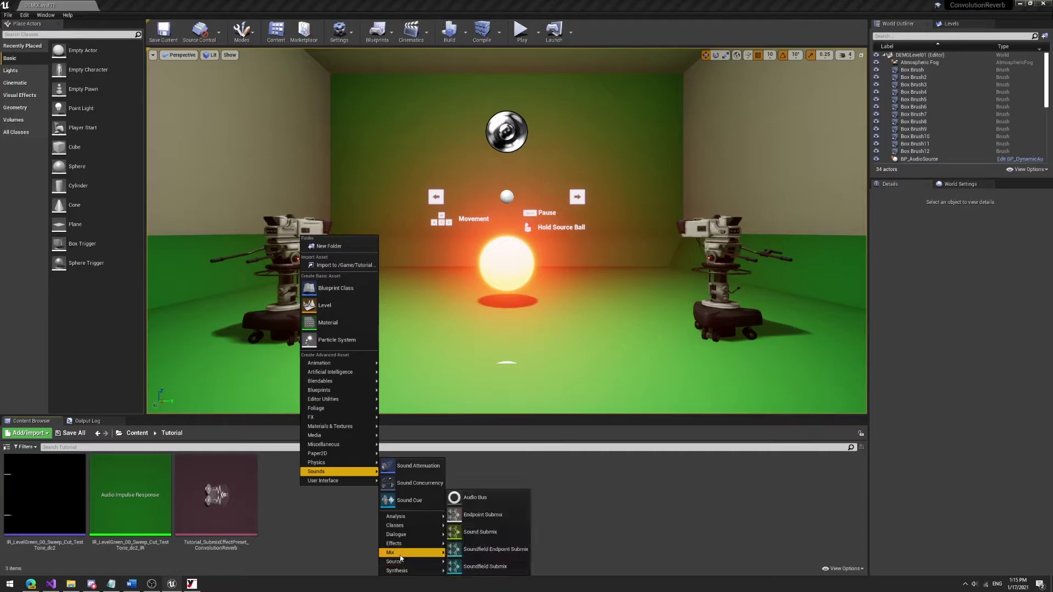
{"action": "left_click", "coordinate": [479, 532]}
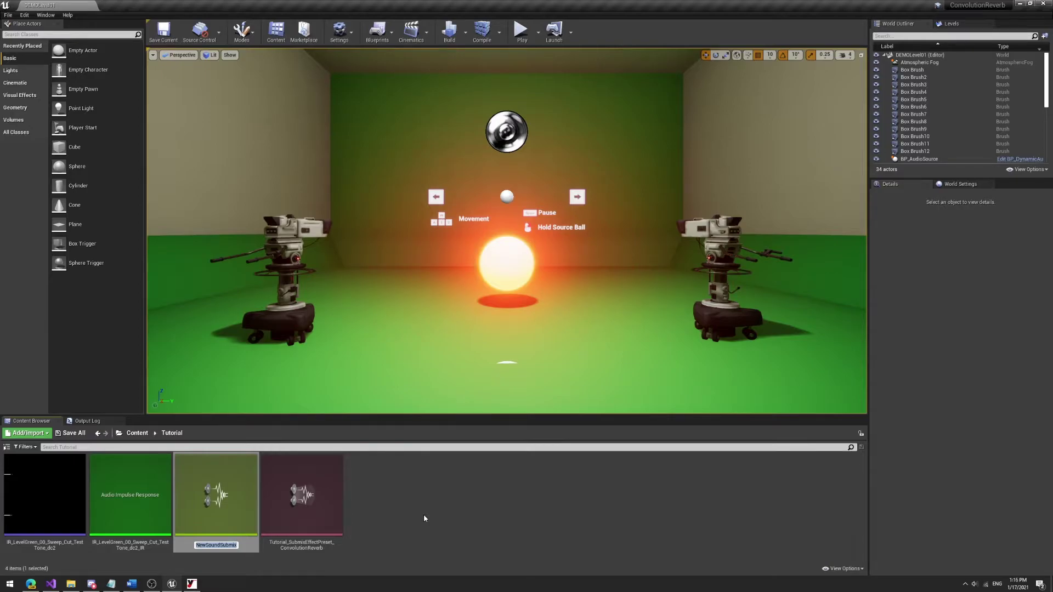
{"action": "type", "text": "SoundSubmix_Convolution"}
{"action": "key", "text": "Return"}
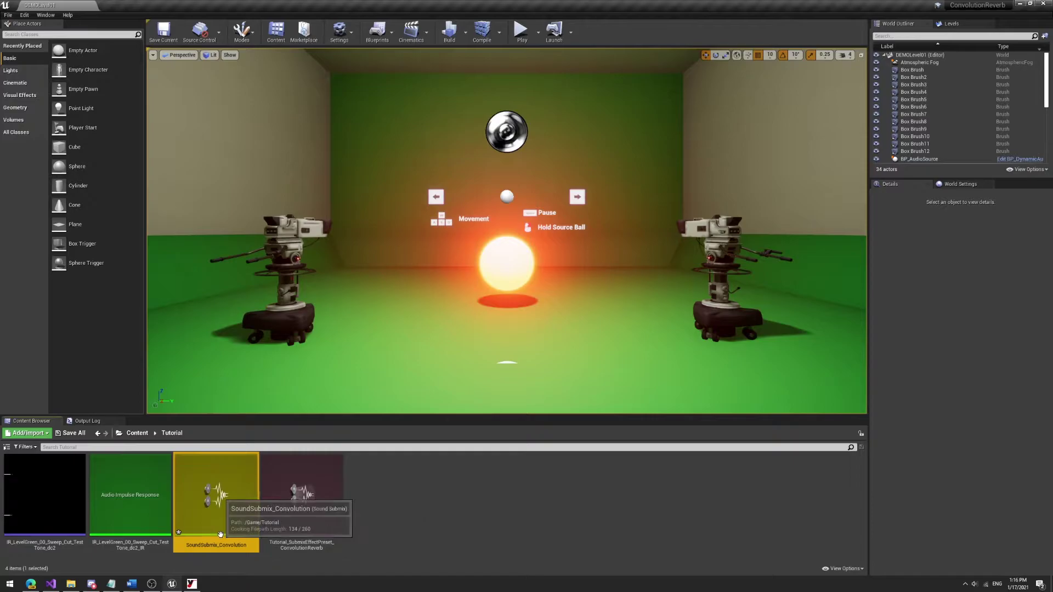
Step: Make Tutorial_SubmixEffectPreset_ConvolutionReverb element 0 of SoundSubmix_Convolution's Submix Effect Chain
{"action": "double_click", "coordinate": [219, 496]}
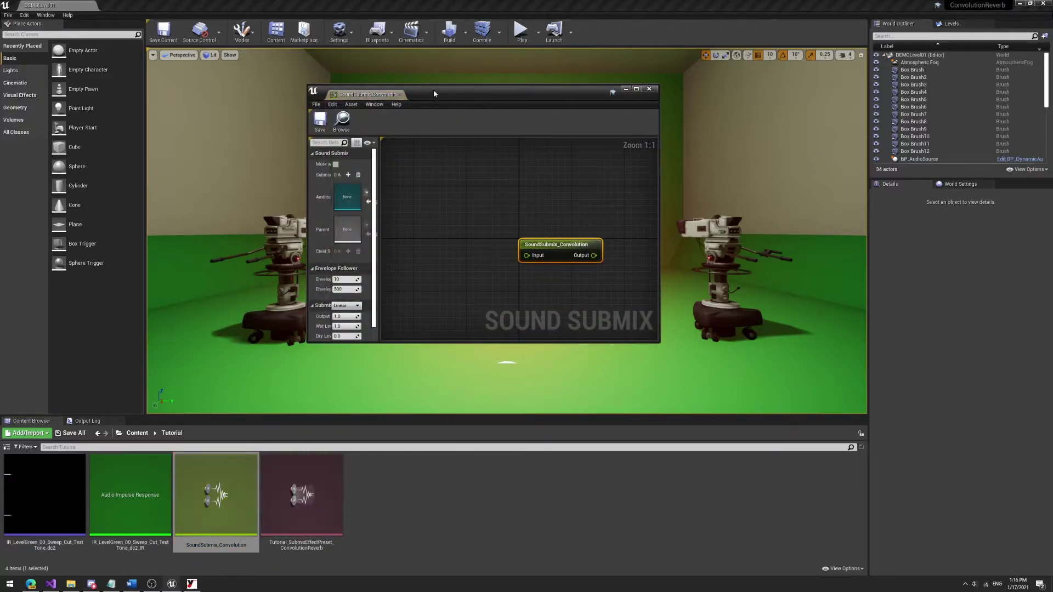
{"action": "left_click_drag", "start_coordinate": [662, 143], "coordinate": [863, 144]}
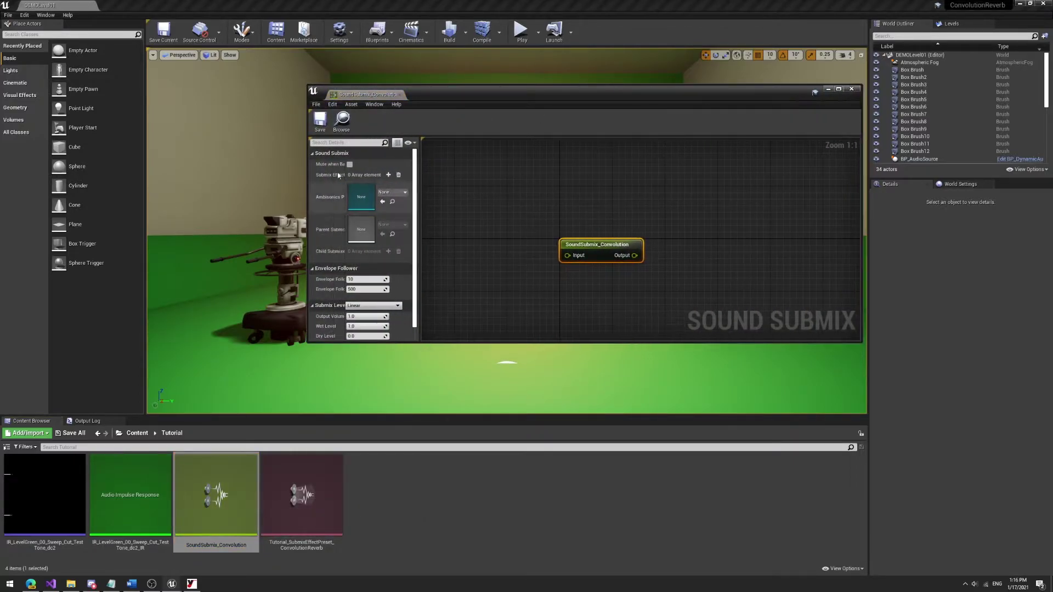
{"action": "left_click_drag", "start_coordinate": [418, 165], "coordinate": [559, 165]}
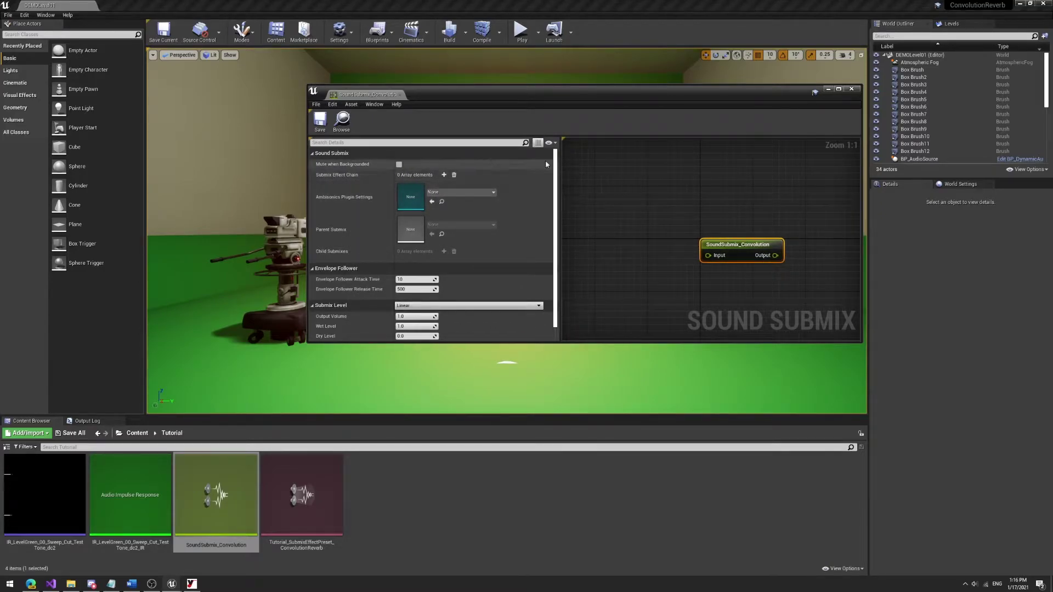
{"action": "left_click", "coordinate": [837, 89]}
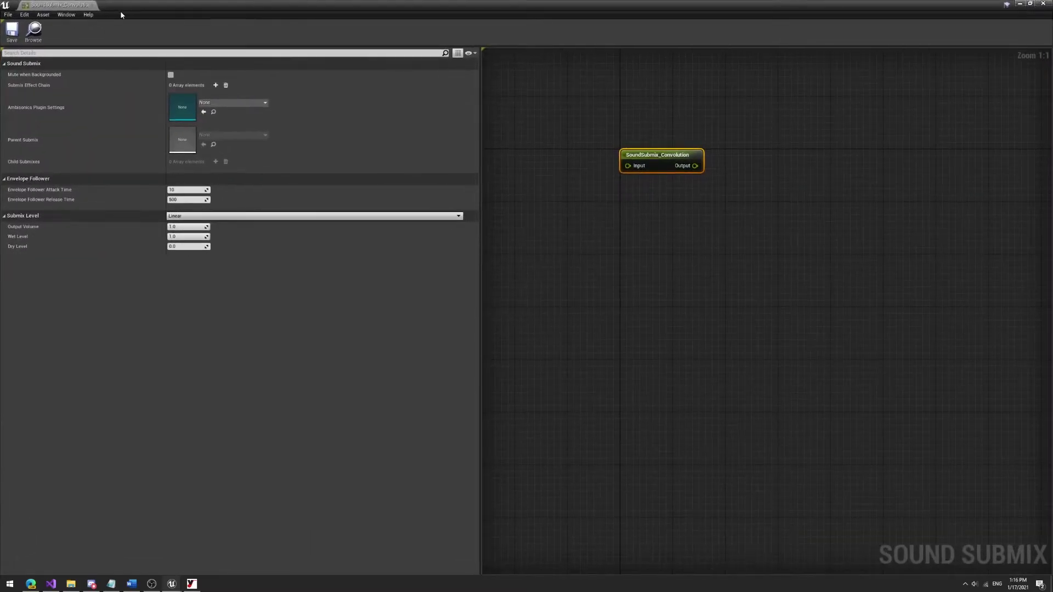
{"action": "double_click", "coordinate": [120, 11]}
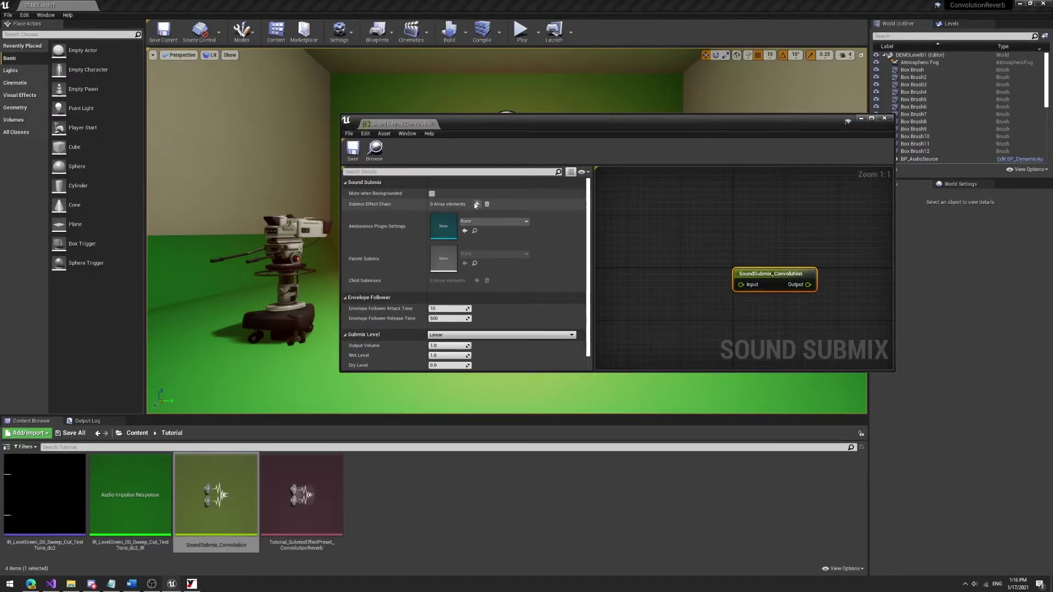
{"action": "left_click", "coordinate": [477, 204]}
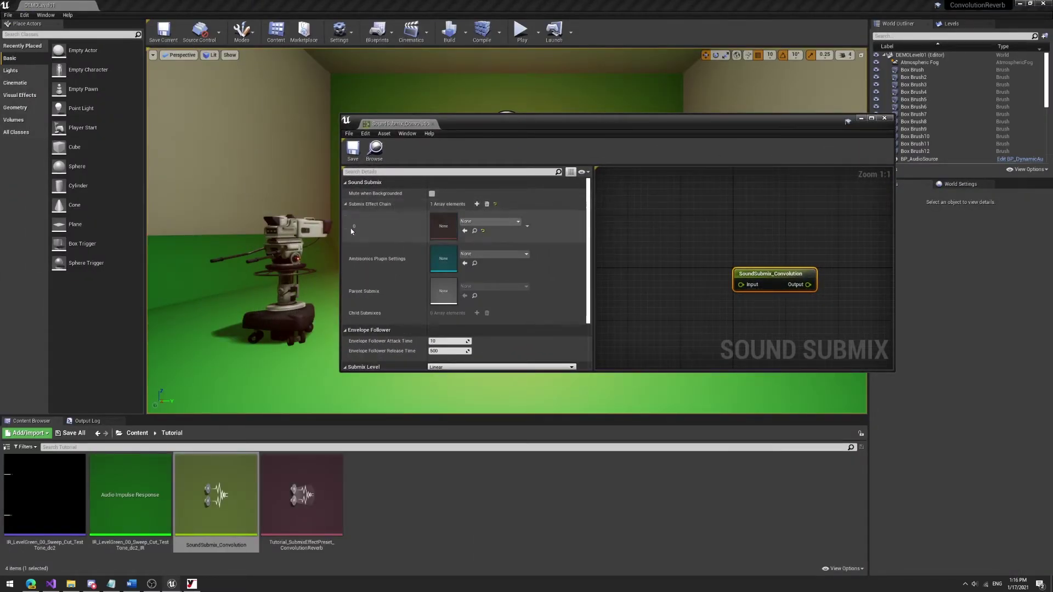
{"action": "left_click", "coordinate": [490, 222]}
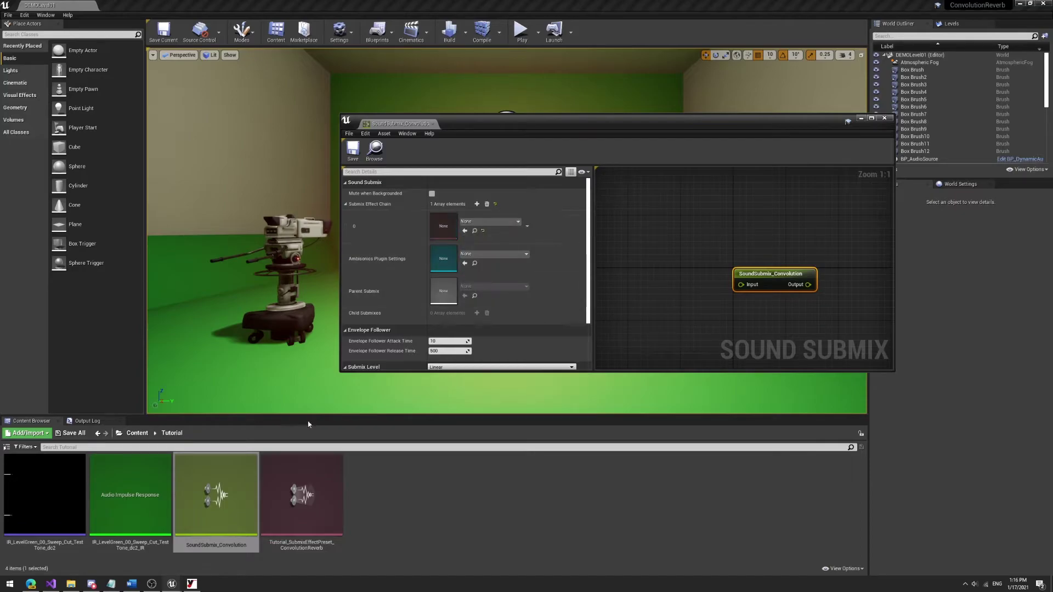
{"action": "left_click_drag", "start_coordinate": [302, 493], "coordinate": [378, 233]}
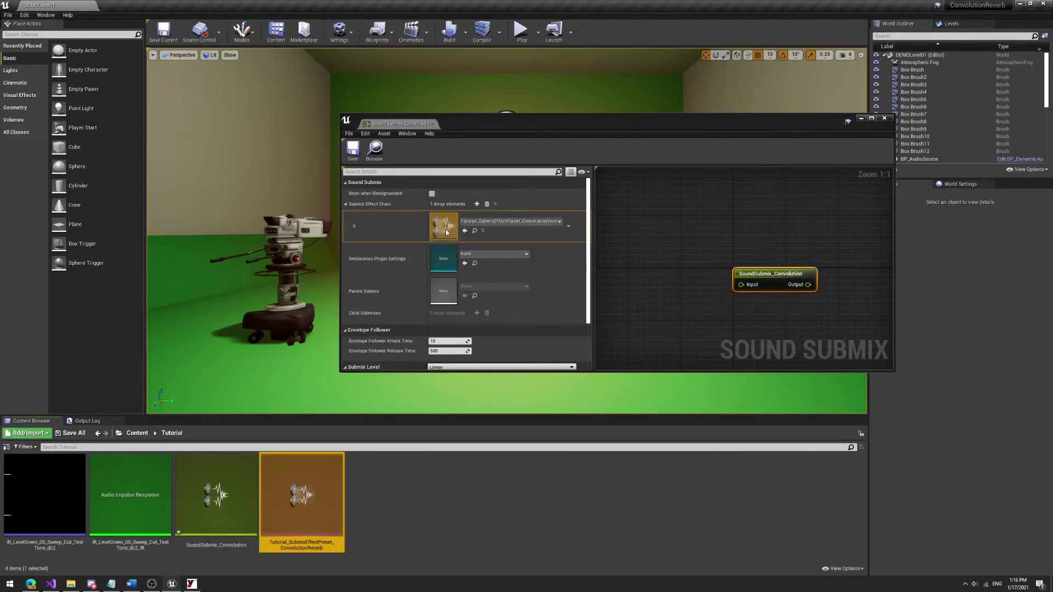
{"action": "left_click", "coordinate": [413, 498]}
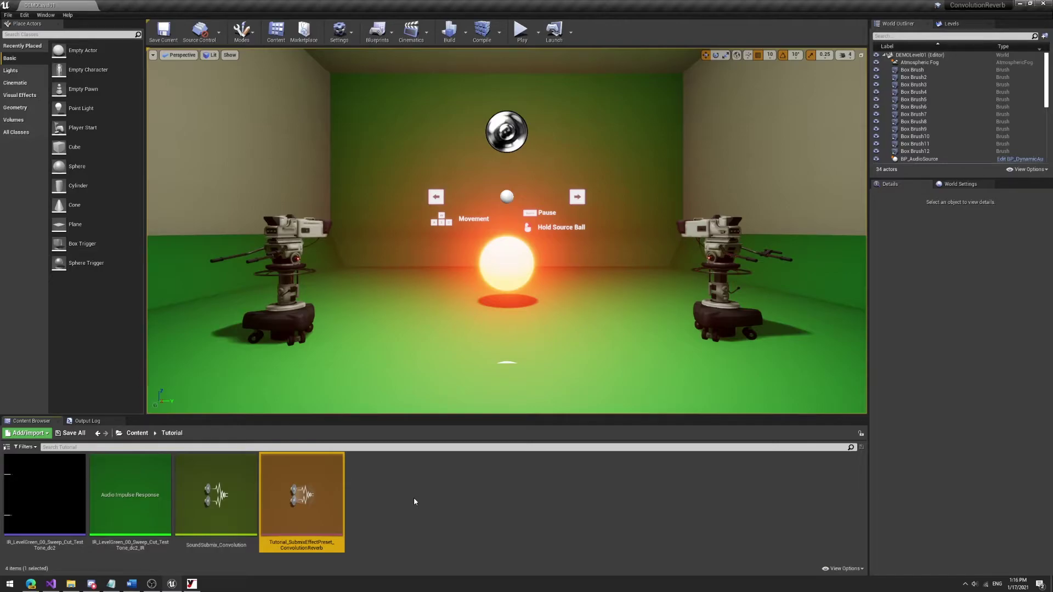
{"action": "left_click", "coordinate": [228, 508]}
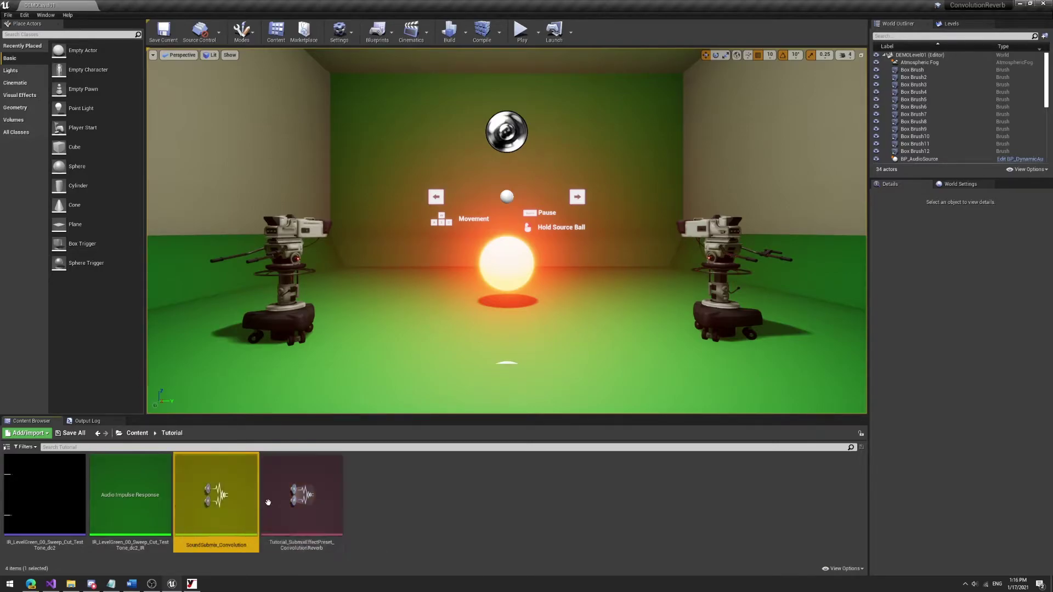
{"action": "left_click", "coordinate": [339, 31]}
{"action": "left_click", "coordinate": [366, 65]}
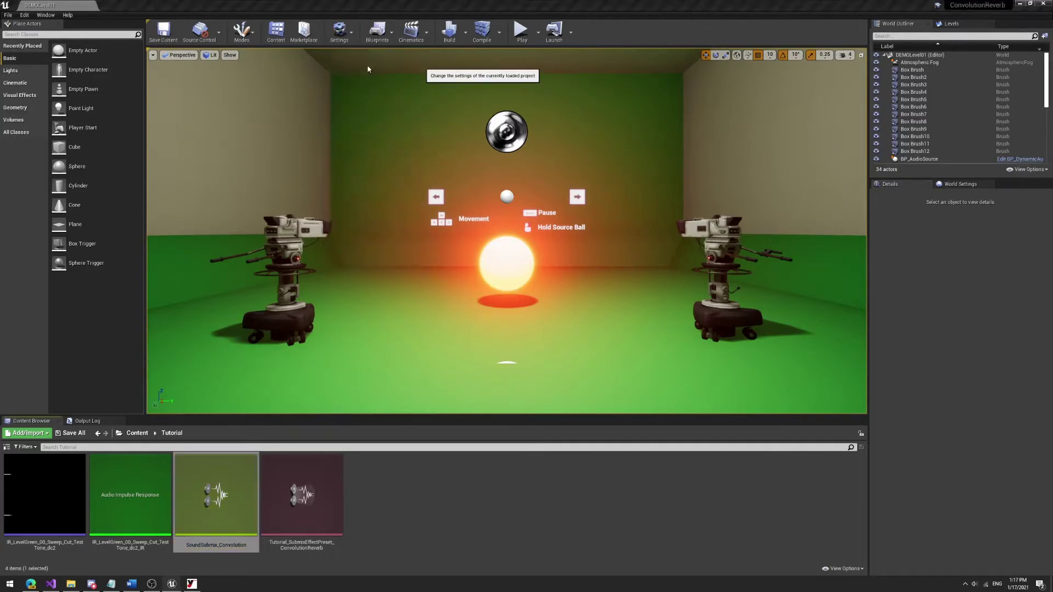
{"action": "left_click", "coordinate": [242, 80]}
{"action": "type", "text": "reverb"}
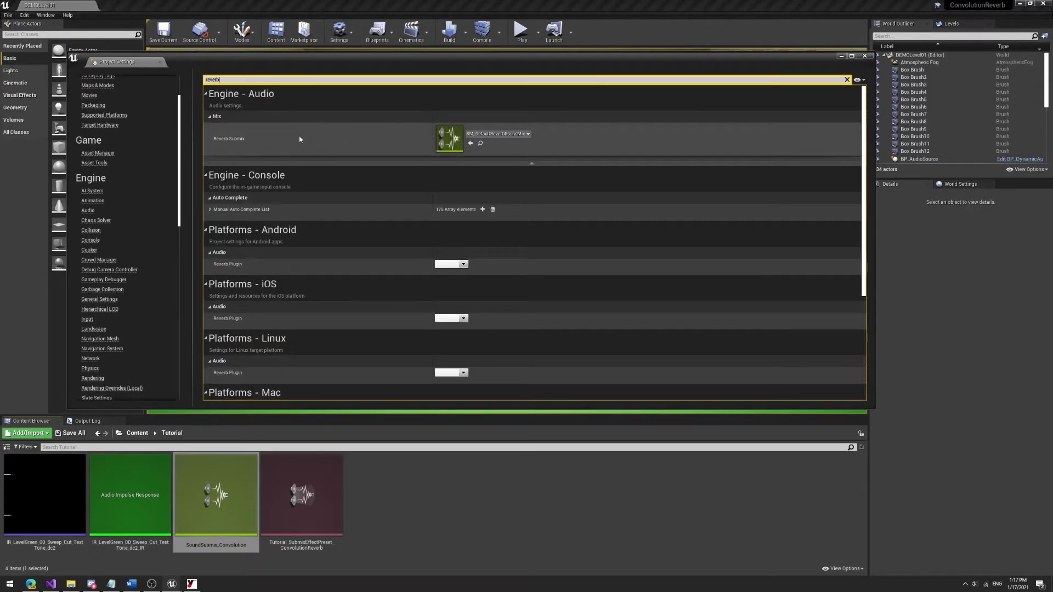
{"action": "left_click", "coordinate": [495, 134]}
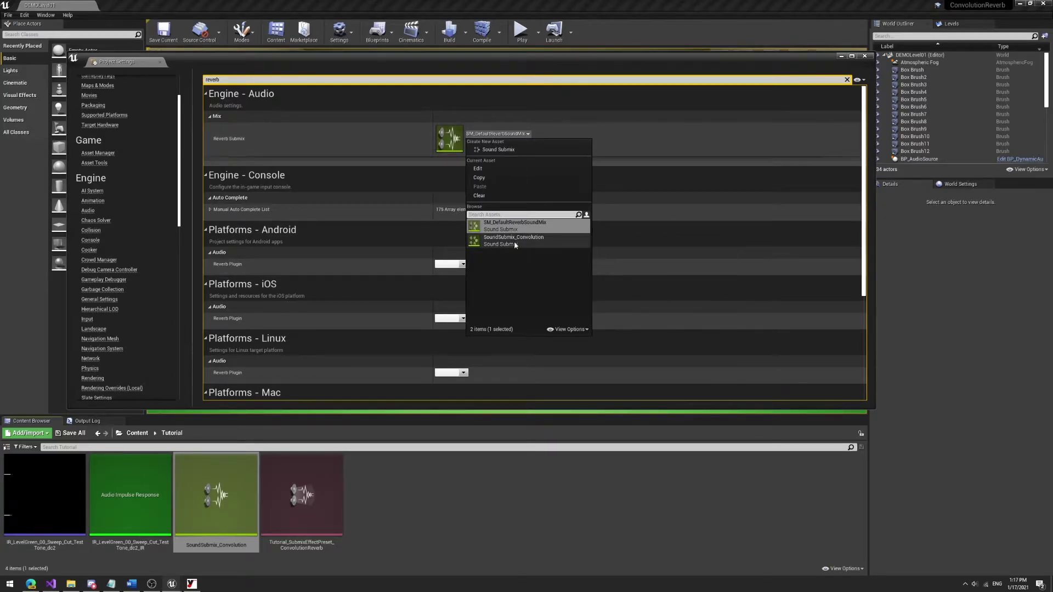
{"action": "left_click", "coordinate": [329, 140]}
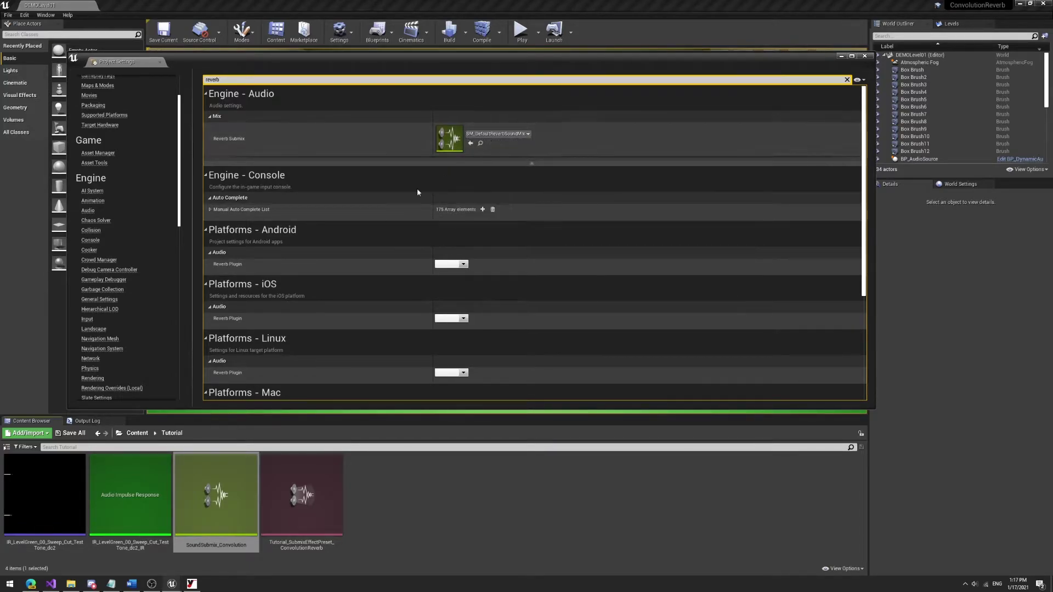
{"action": "left_click", "coordinate": [865, 57]}
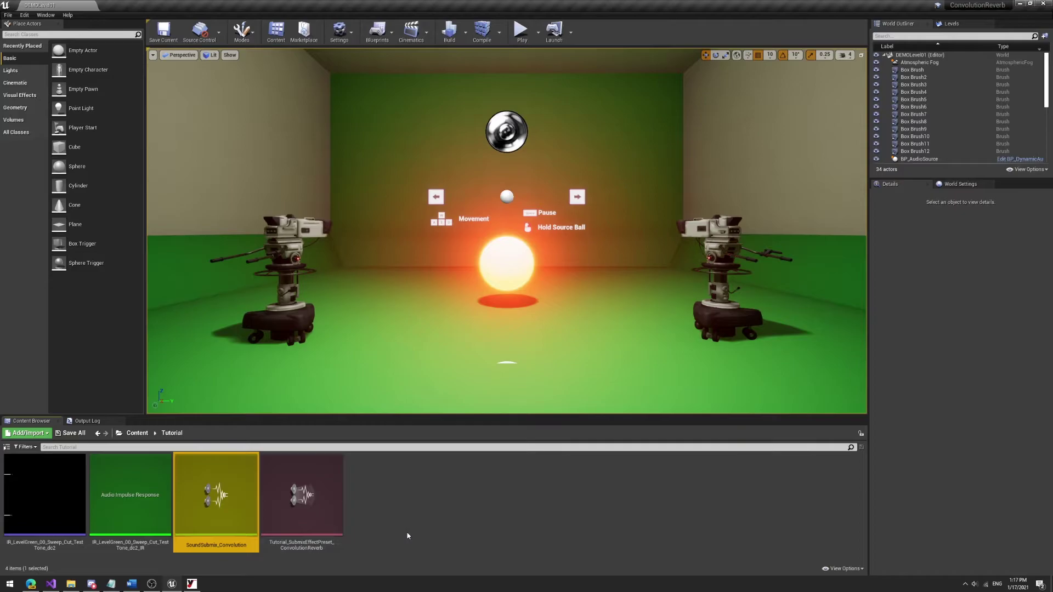
Step: Add a Sound Attenuation asset from the Sounds menu and name it Attenuation_Tutorial
{"action": "left_click", "coordinate": [400, 521]}
{"action": "right_click", "coordinate": [400, 522]}
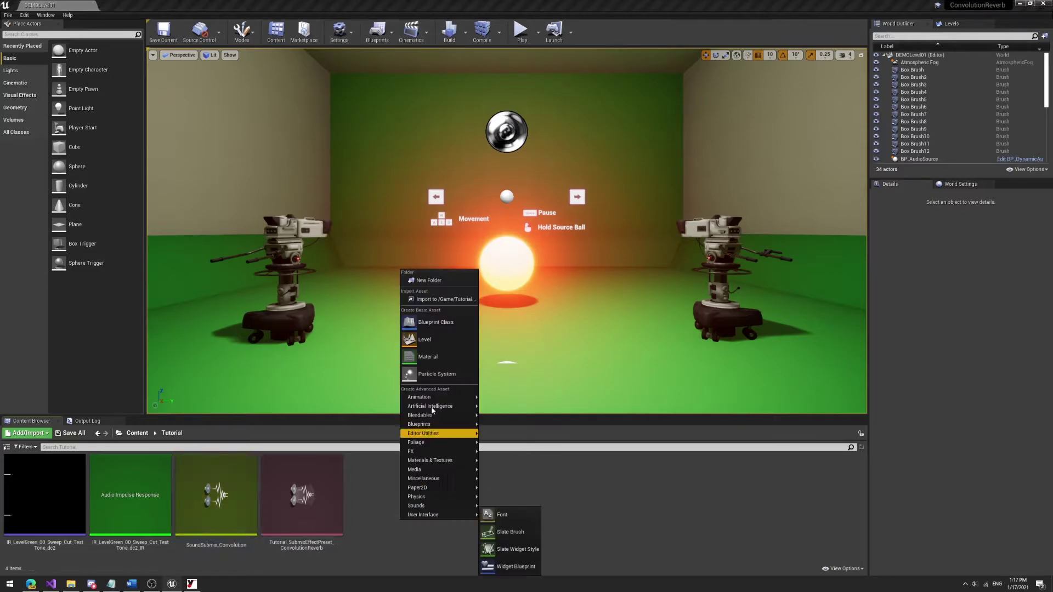
{"action": "mouse_move", "coordinate": [443, 507]}
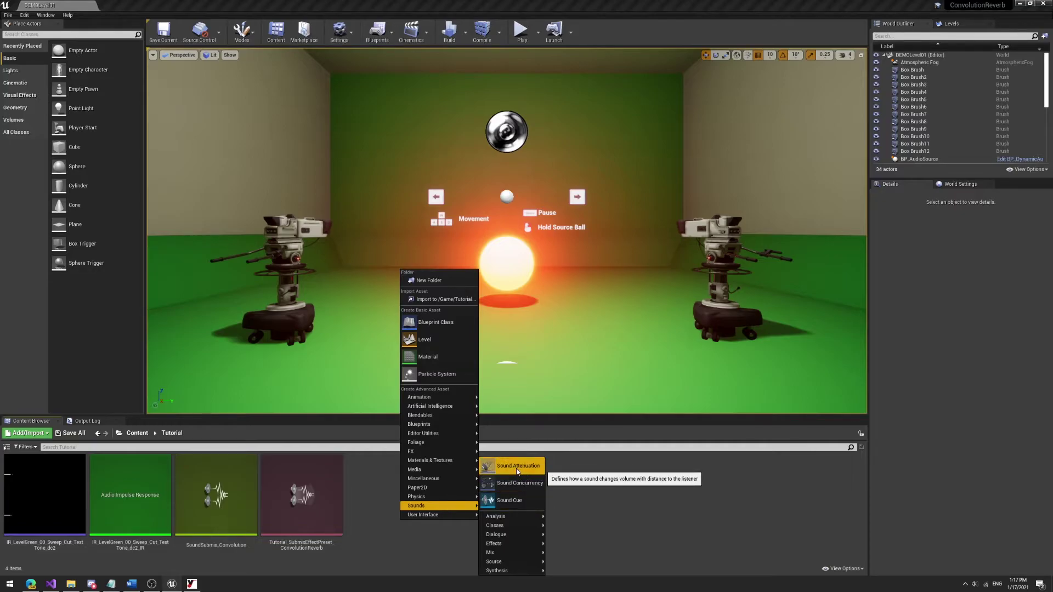
{"action": "left_click", "coordinate": [517, 466]}
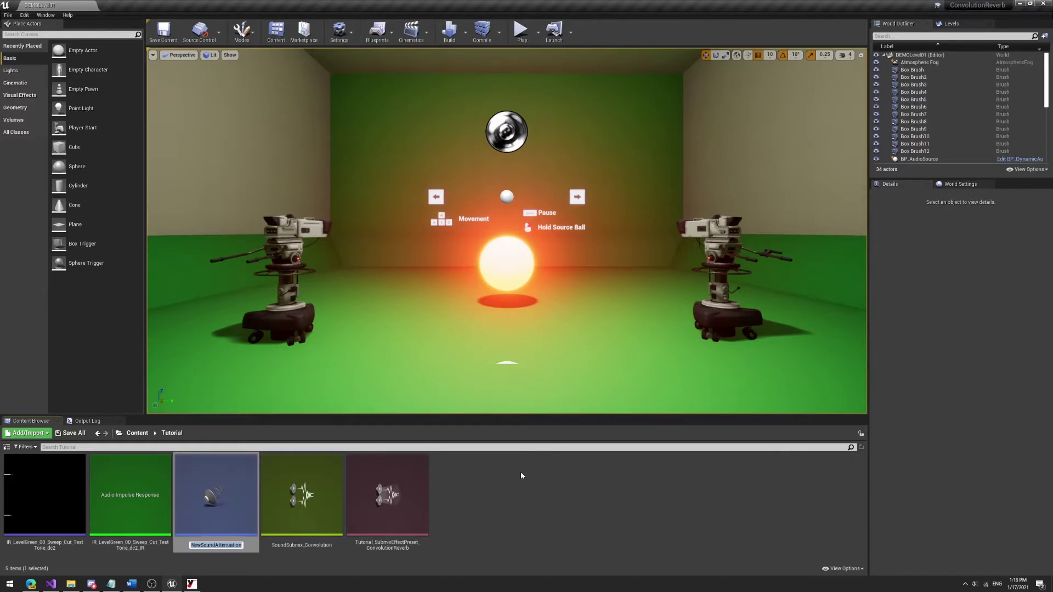
{"action": "type", "text": "Tttenuation_Tutorial"}
{"action": "key", "text": "Return"}
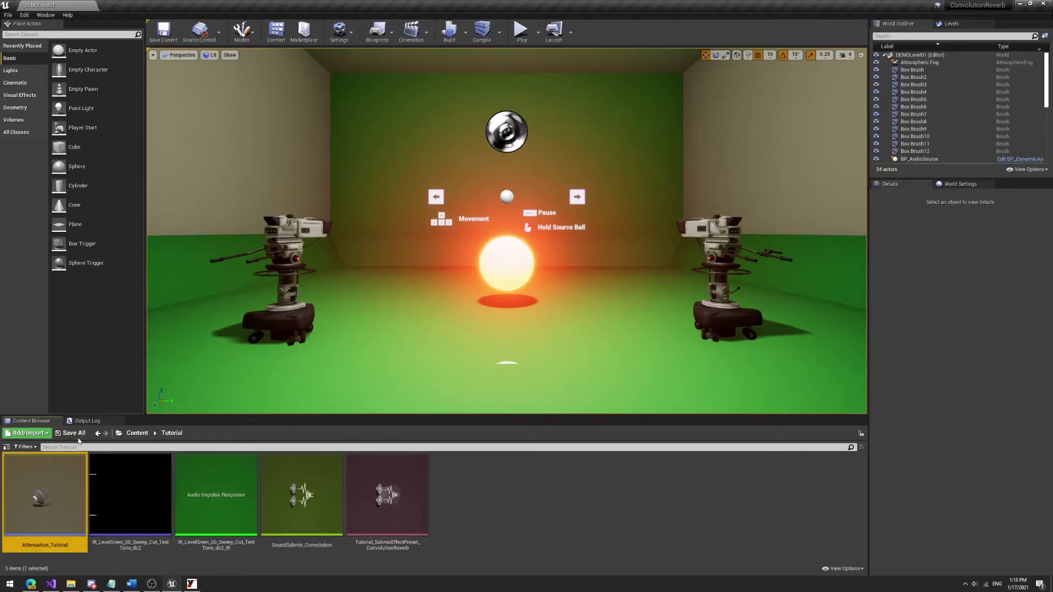
Step: Open Attenuation_Tutorial maximized and turn on Enable Submix Send
{"action": "double_click", "coordinate": [64, 513]}
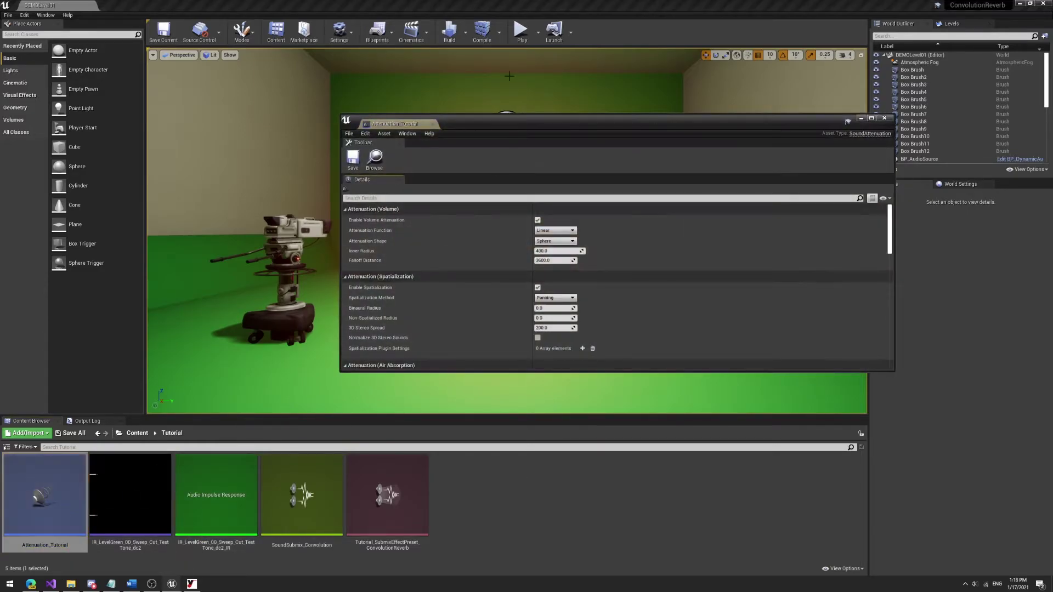
{"action": "double_click", "coordinate": [503, 121]}
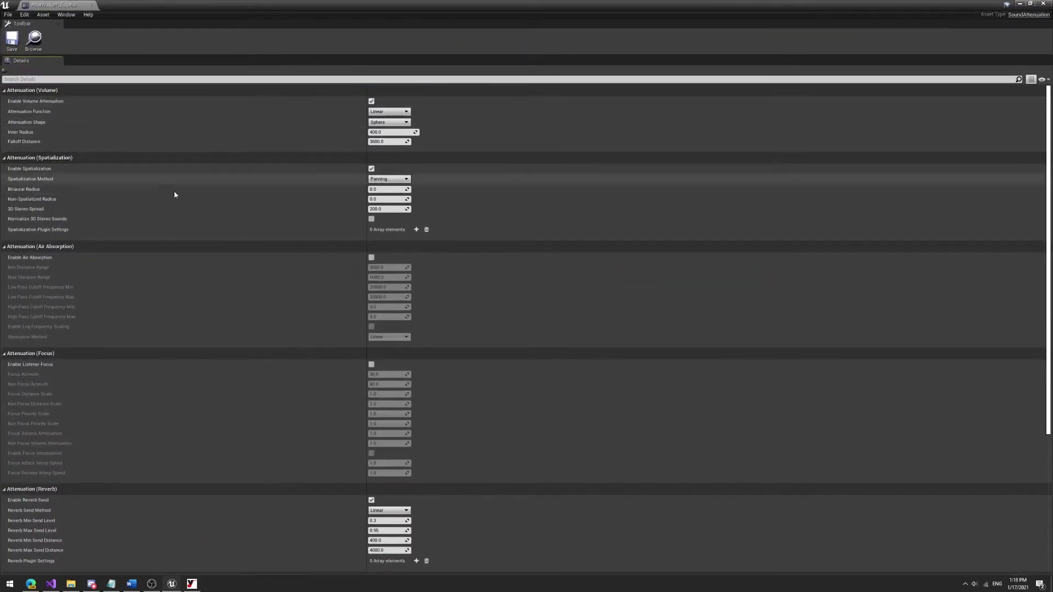
{"action": "scroll", "coordinate": [337, 199], "scroll_direction": "down", "scroll_amount": 8}
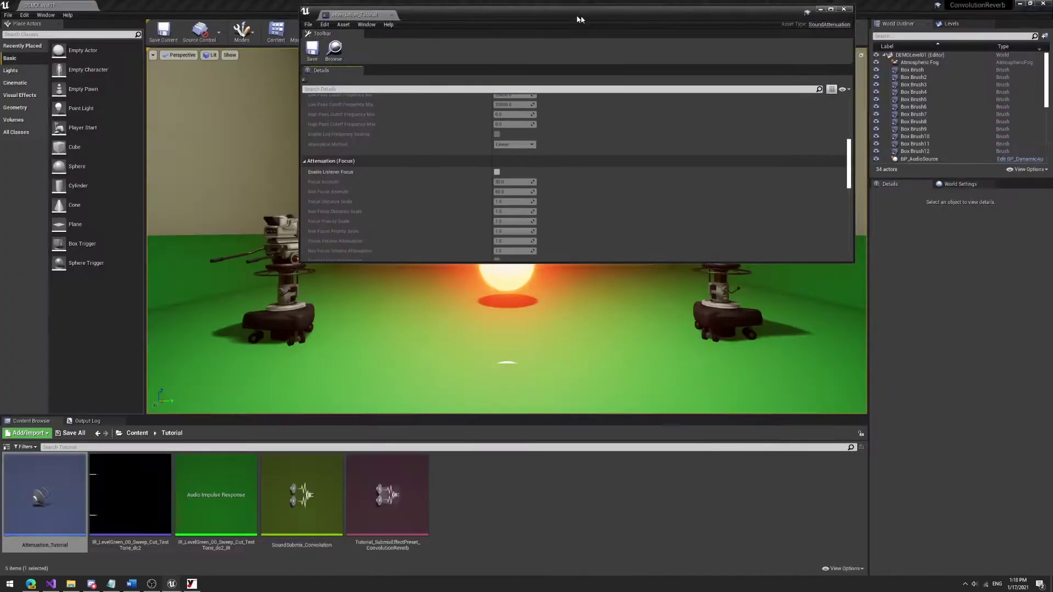
{"action": "left_click_drag", "start_coordinate": [577, 20], "coordinate": [617, 36]}
{"action": "scroll", "coordinate": [520, 205], "scroll_direction": "down", "scroll_amount": 10}
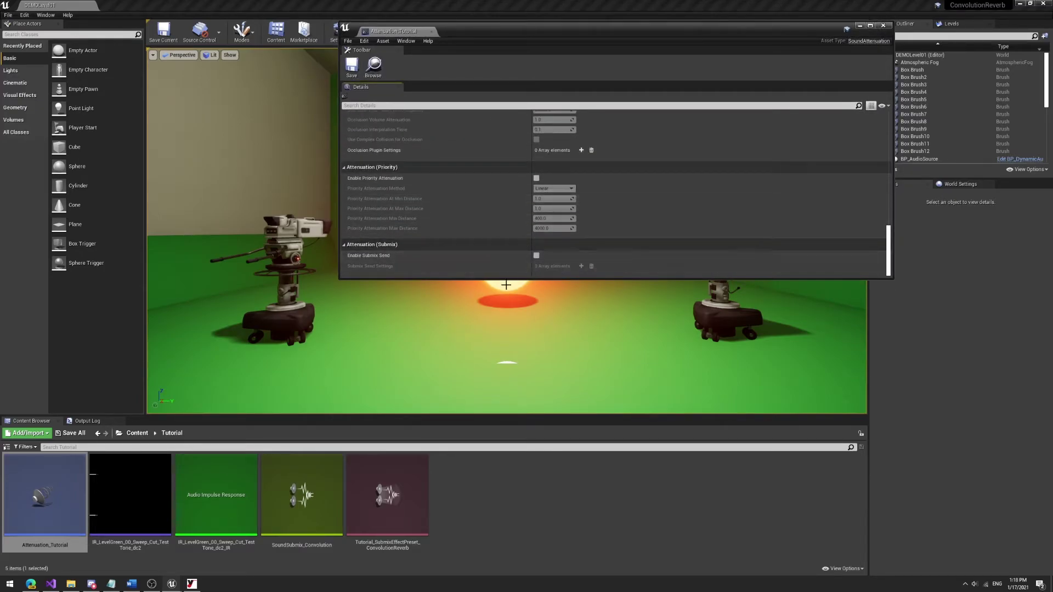
{"action": "left_click", "coordinate": [536, 256]}
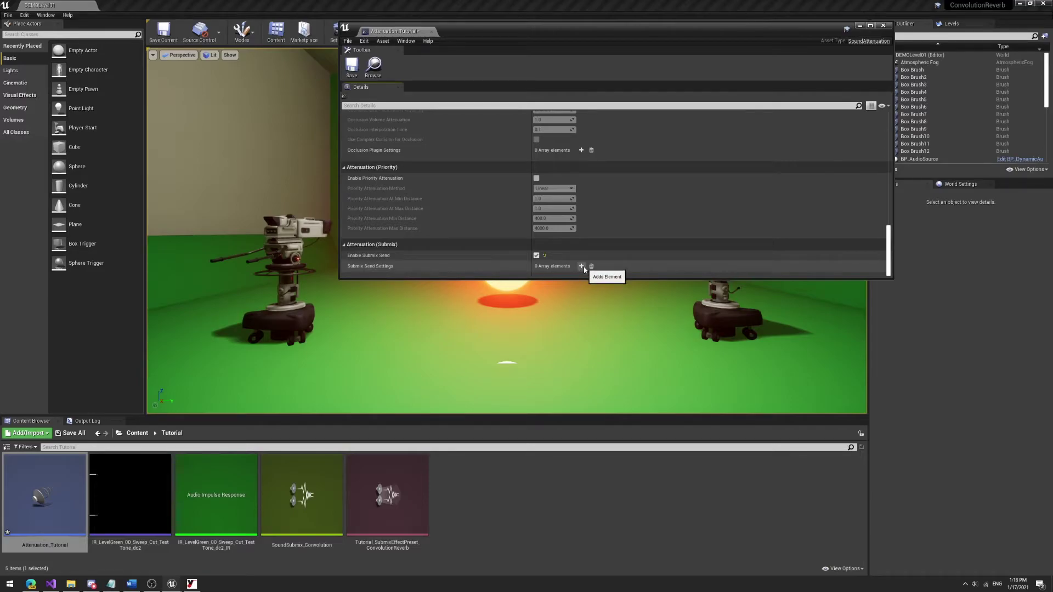
Step: Set submix send element 0's Submix to SoundSubmix_Convolution and close the editor
{"action": "scroll", "coordinate": [584, 268], "scroll_direction": "down", "scroll_amount": 1}
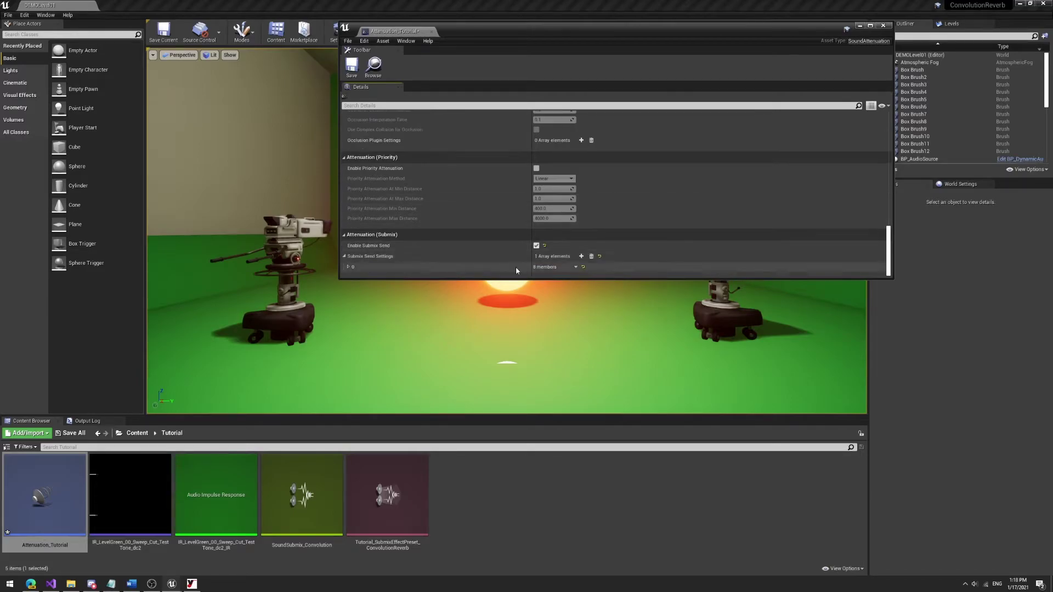
{"action": "left_click", "coordinate": [349, 267]}
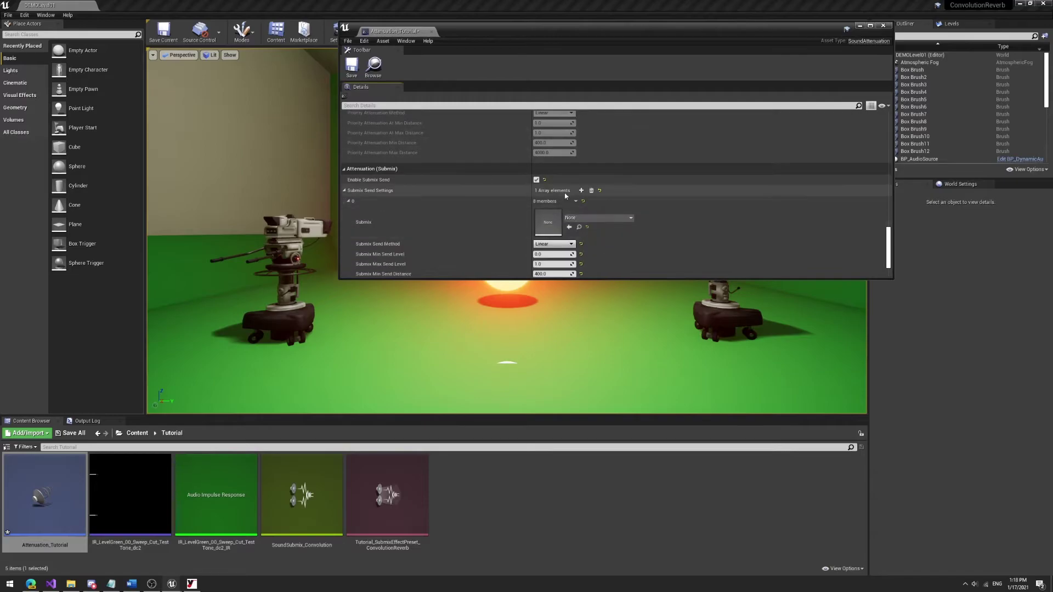
{"action": "scroll", "coordinate": [614, 214], "scroll_direction": "down", "scroll_amount": 5}
{"action": "left_click", "coordinate": [597, 192]}
{"action": "left_click", "coordinate": [597, 193]}
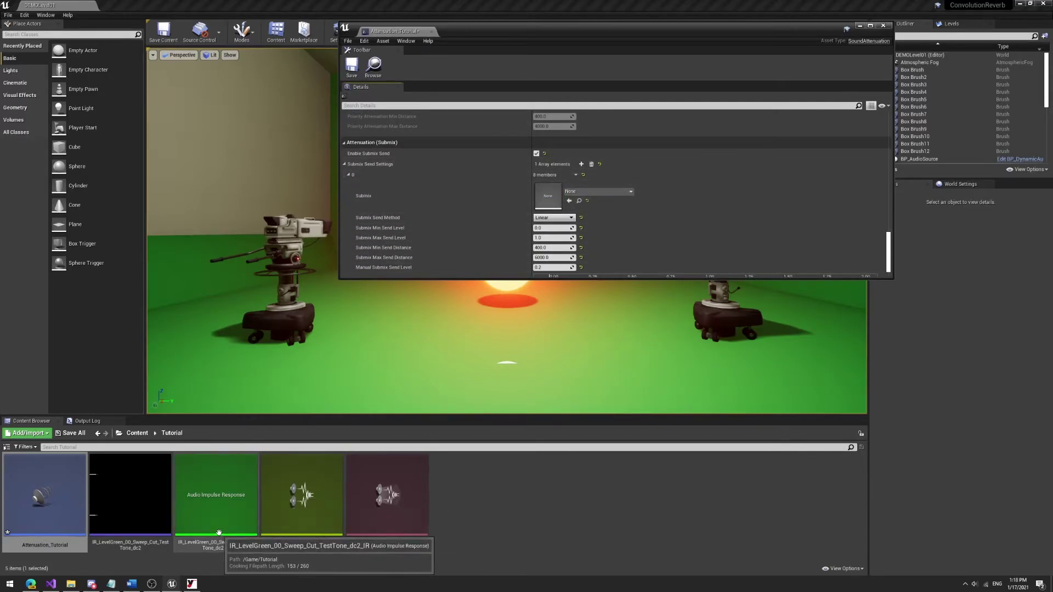
{"action": "left_click_drag", "start_coordinate": [290, 516], "coordinate": [545, 196]}
{"action": "scroll", "coordinate": [505, 230], "scroll_direction": "down", "scroll_amount": 2}
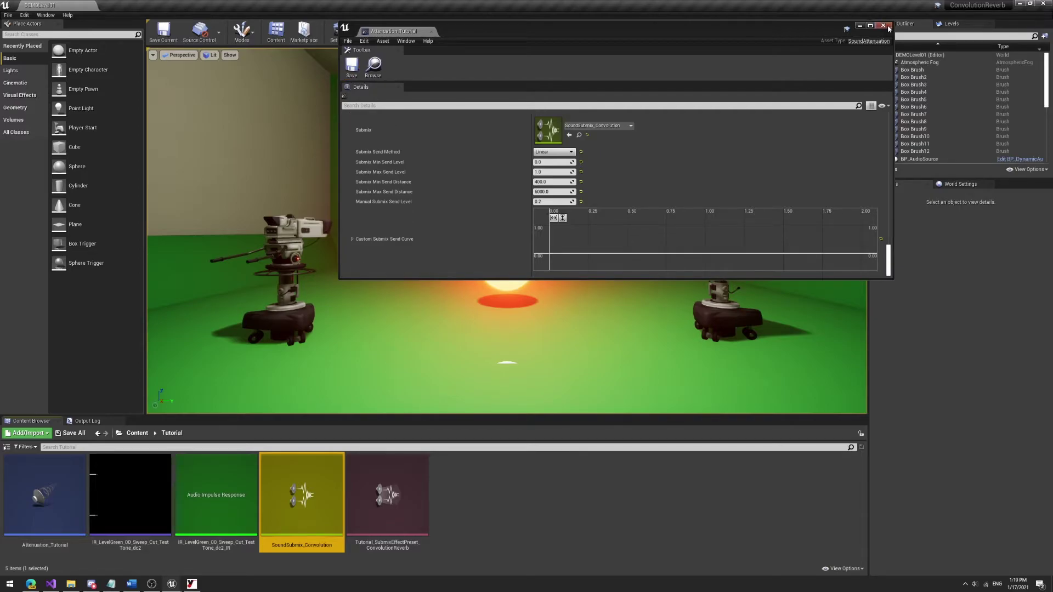
{"action": "left_click", "coordinate": [883, 26]}
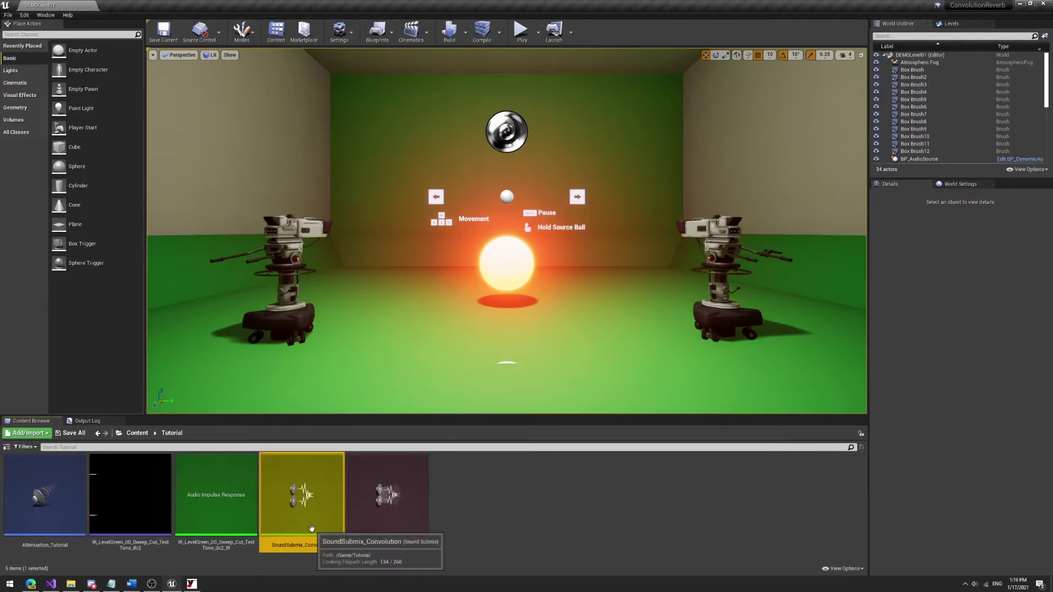
Step: Create a new Blueprint class with Actor as its parent class
{"action": "left_click", "coordinate": [46, 526]}
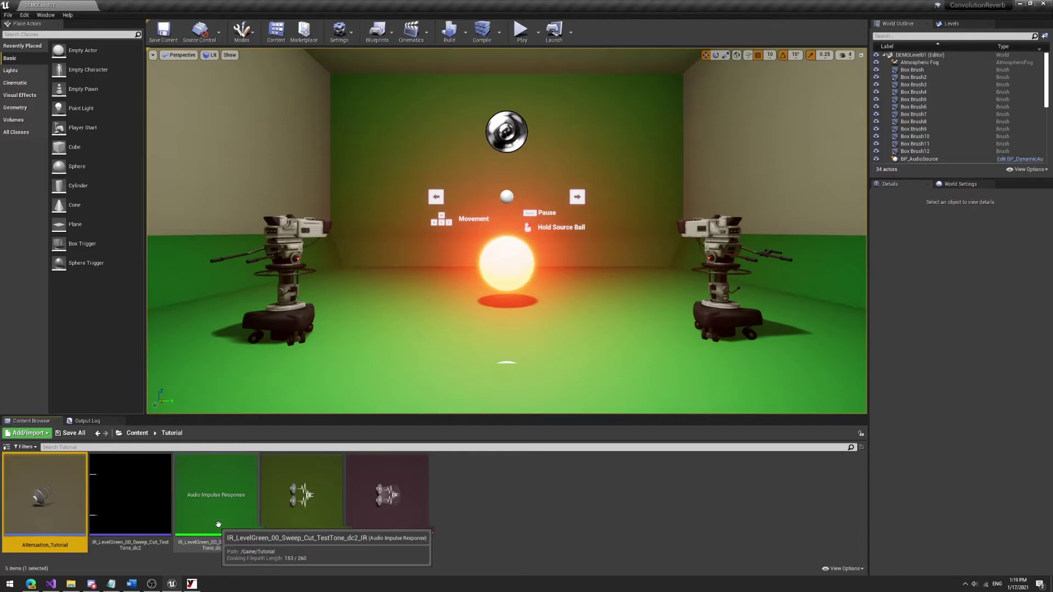
{"action": "left_click", "coordinate": [121, 508]}
{"action": "left_click", "coordinate": [406, 507]}
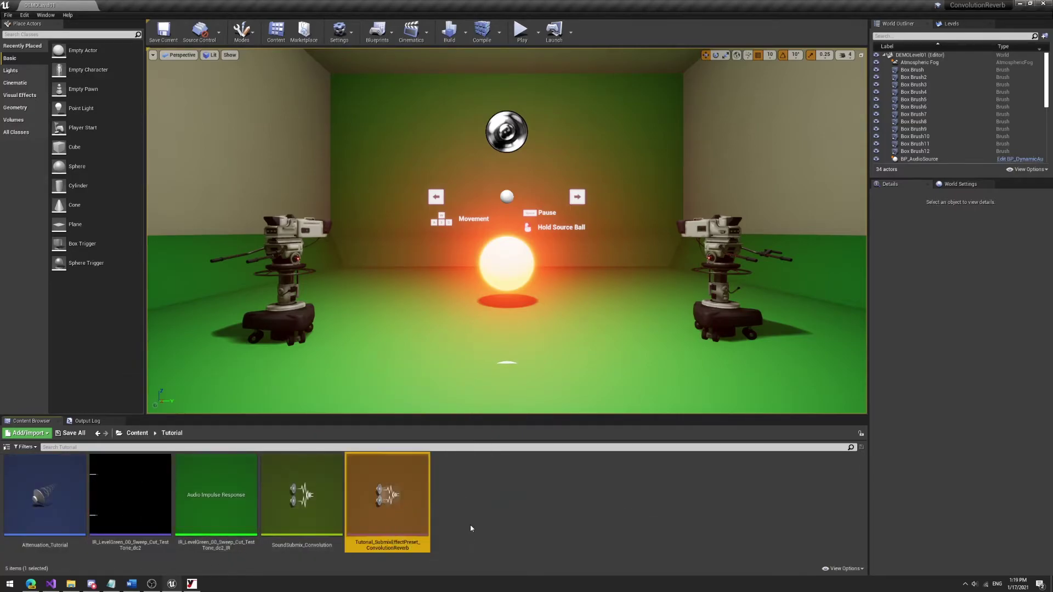
{"action": "right_click", "coordinate": [470, 528]}
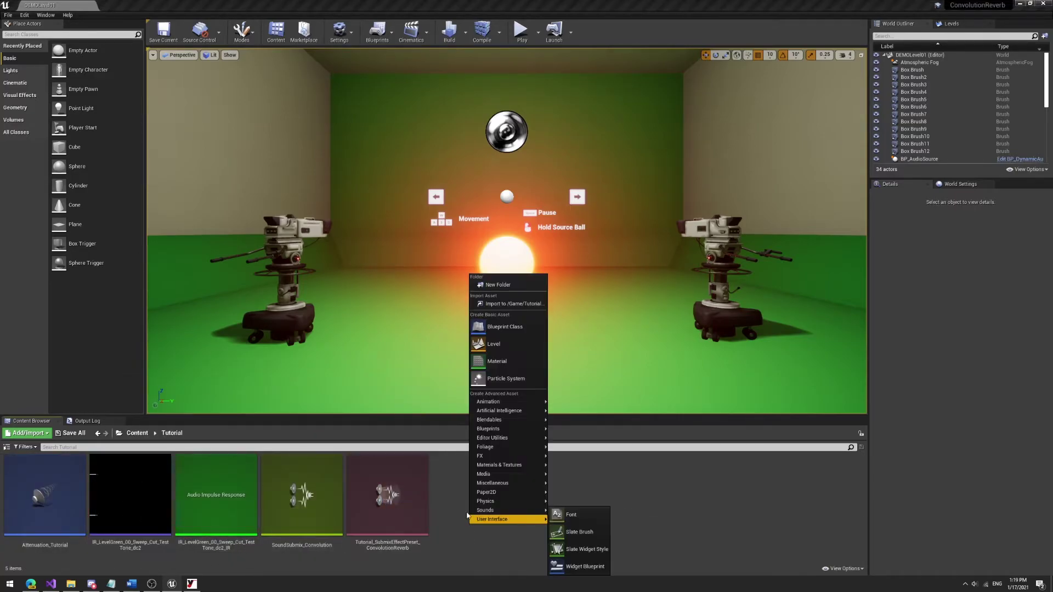
{"action": "left_click", "coordinate": [498, 327]}
{"action": "left_click", "coordinate": [452, 226]}
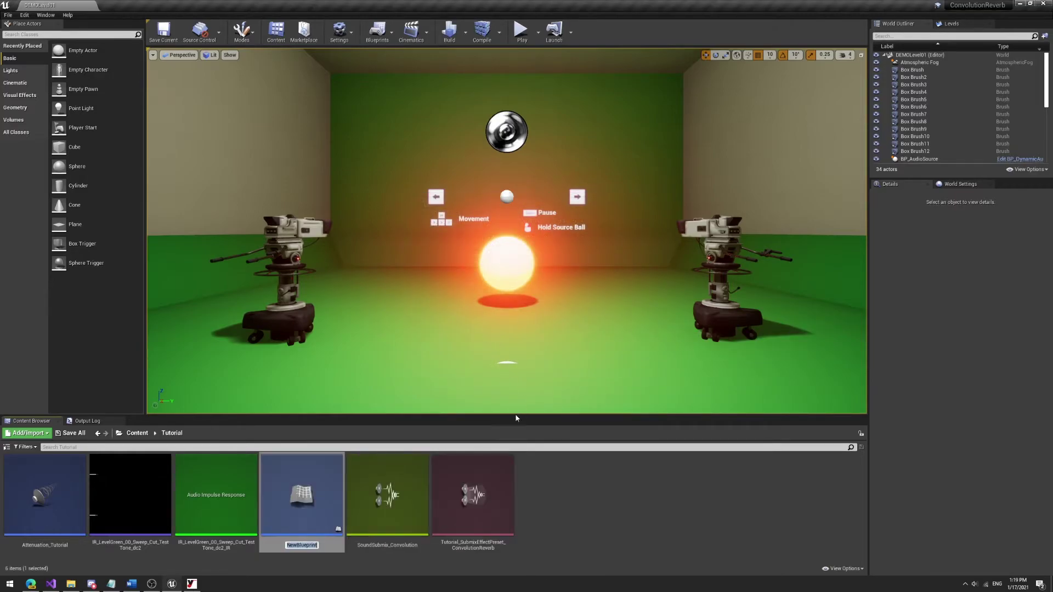
Step: Name the new blueprint 'Source' and open it in the Blueprint editor
{"action": "type", "text": "Source"}
{"action": "key", "text": "Return"}
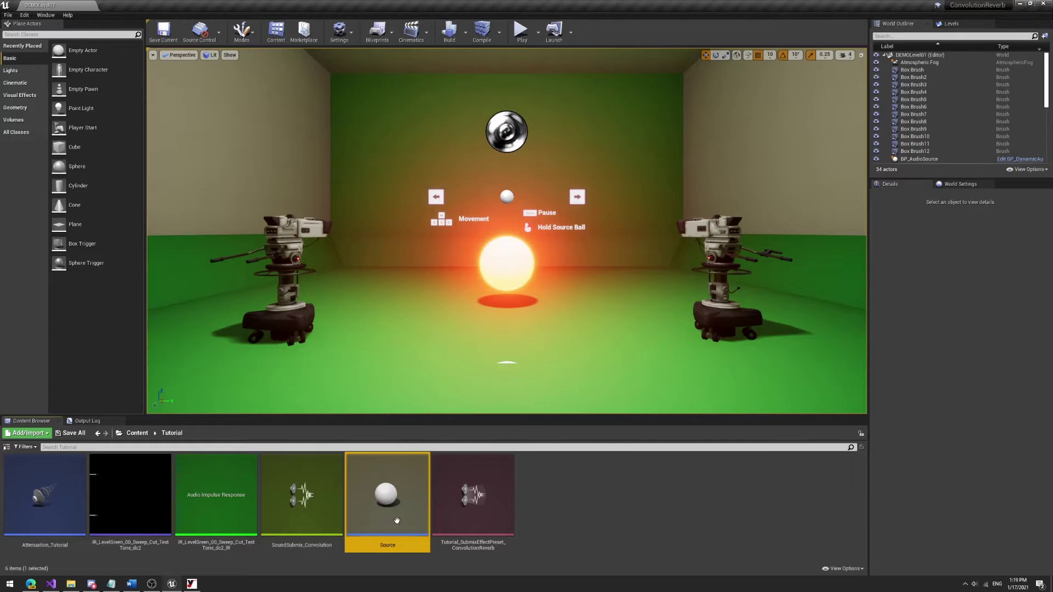
{"action": "double_click", "coordinate": [396, 520]}
{"action": "left_click_drag", "start_coordinate": [456, 35], "coordinate": [513, 110]}
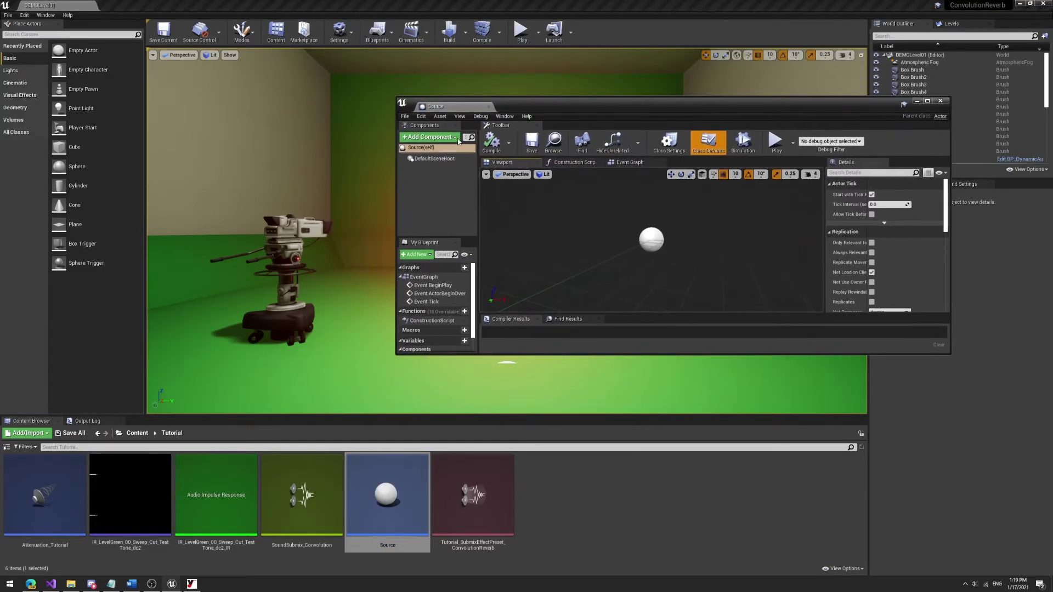
Step: Add a Cube component, discarding an accidental Sphere, and compile the blueprint
{"action": "left_click", "coordinate": [428, 137]}
{"action": "type", "text": "sphere"}
{"action": "key", "text": "Return"}
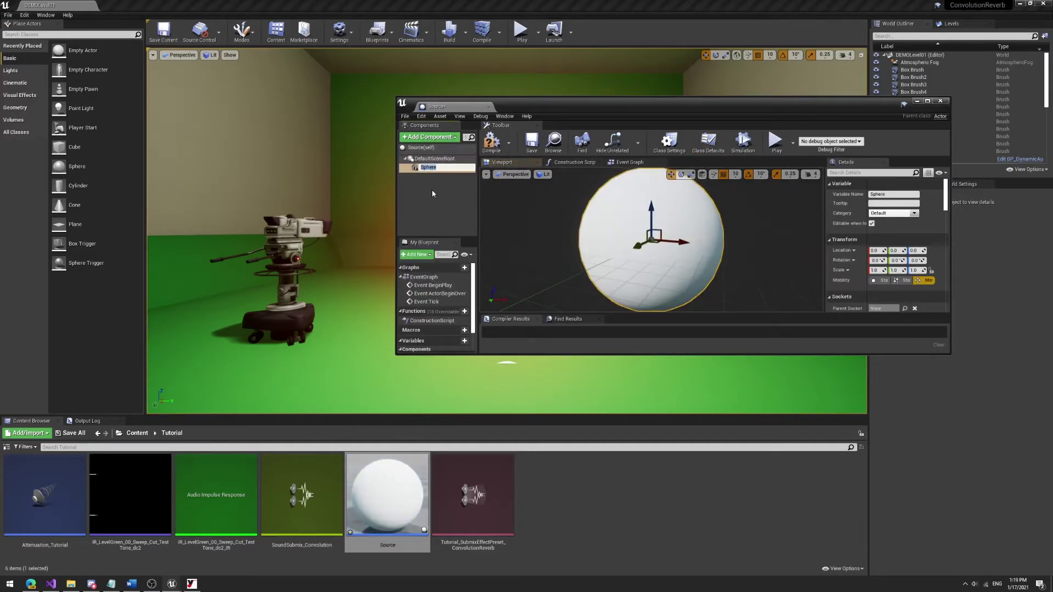
{"action": "left_click", "coordinate": [426, 166]}
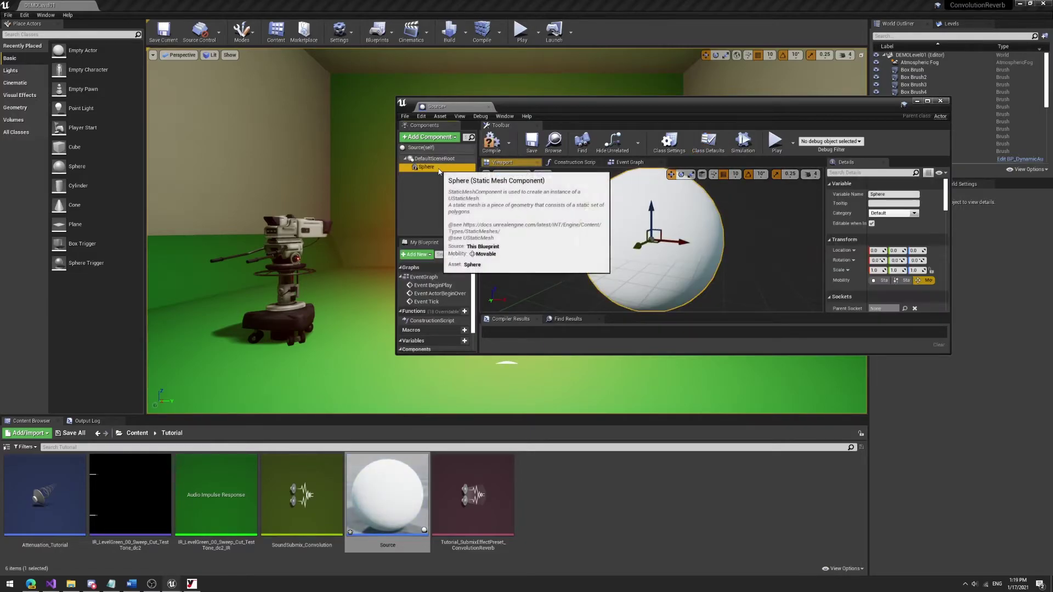
{"action": "key", "text": "Delete"}
{"action": "left_click", "coordinate": [428, 137]}
{"action": "type", "text": "cube"}
{"action": "key", "text": "Return"}
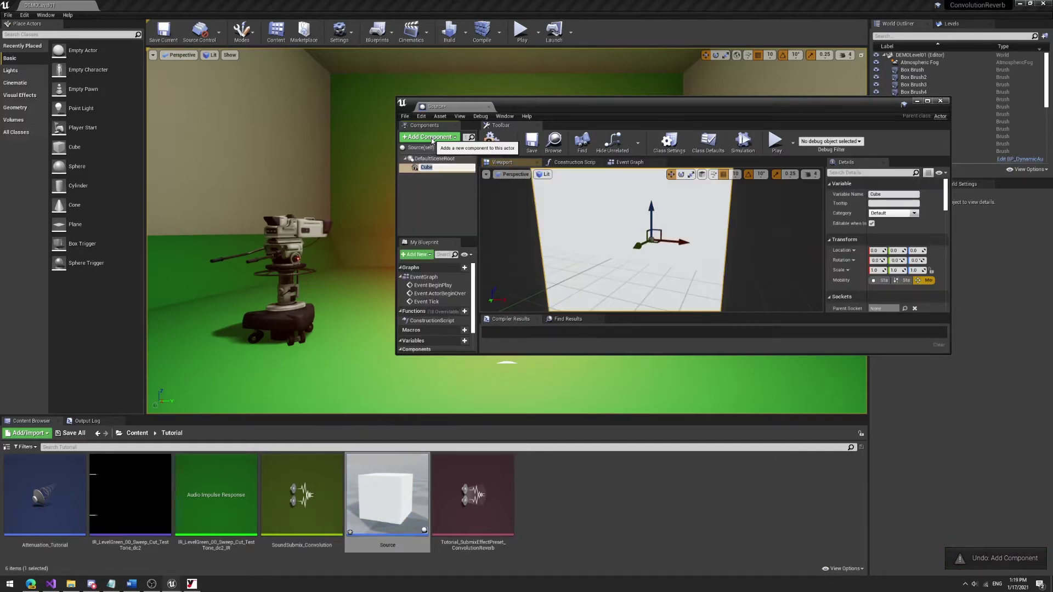
{"action": "left_click", "coordinate": [427, 211]}
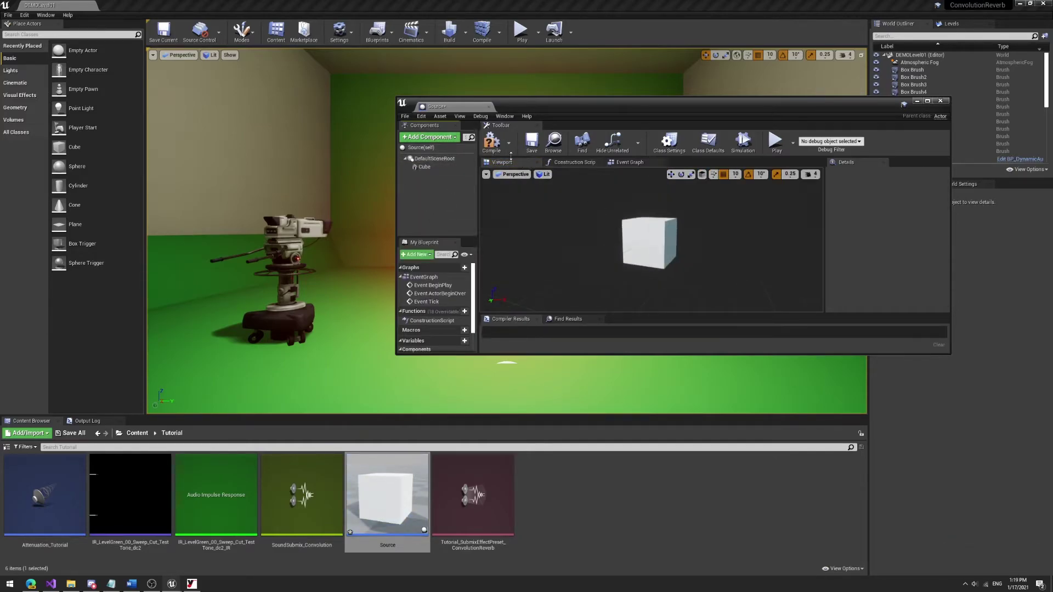
{"action": "key", "text": "F7"}
Step: Add an Audio component and attach it beneath Cube so Cube is the root
{"action": "left_click", "coordinate": [429, 137]}
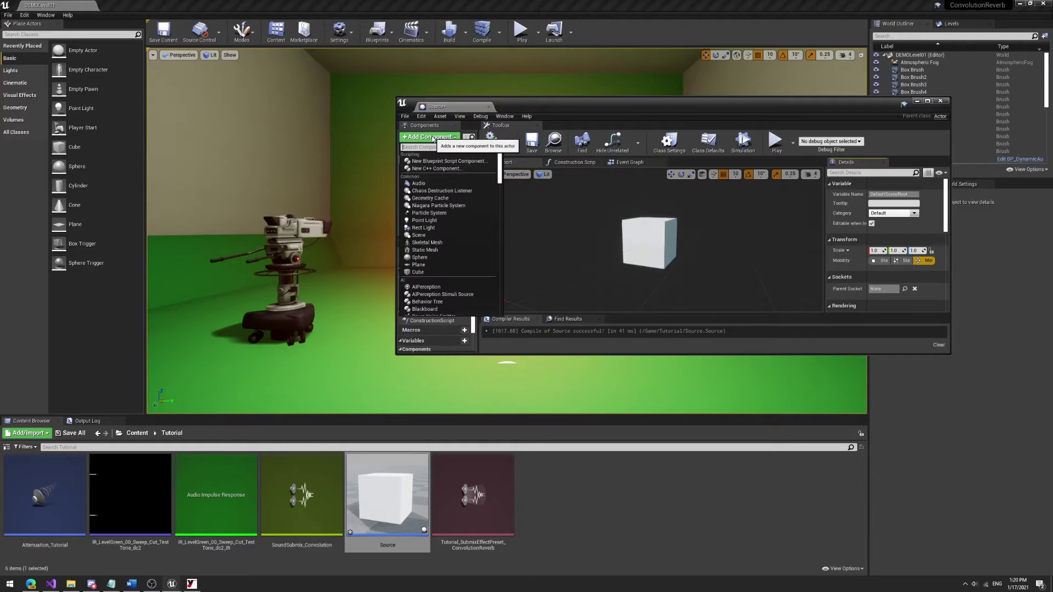
{"action": "left_click", "coordinate": [433, 183]}
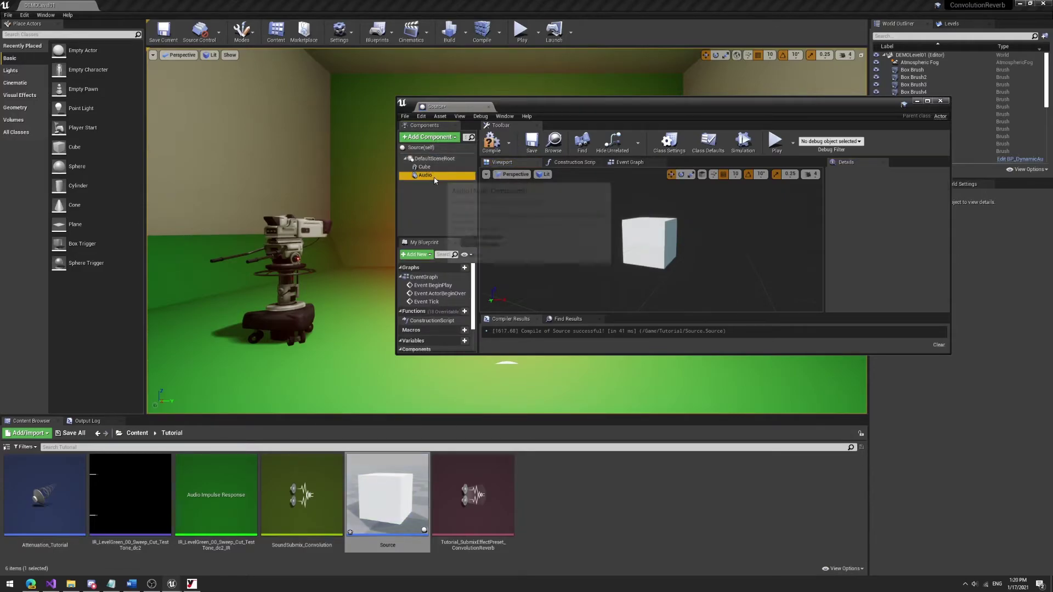
{"action": "left_click_drag", "start_coordinate": [424, 167], "coordinate": [433, 158]}
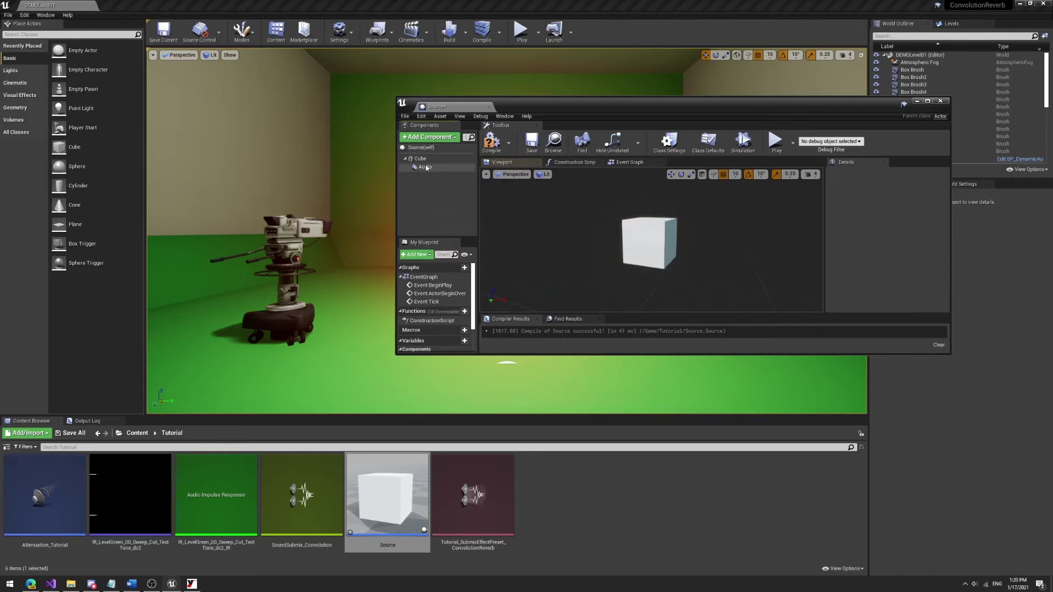
{"action": "left_click", "coordinate": [426, 167]}
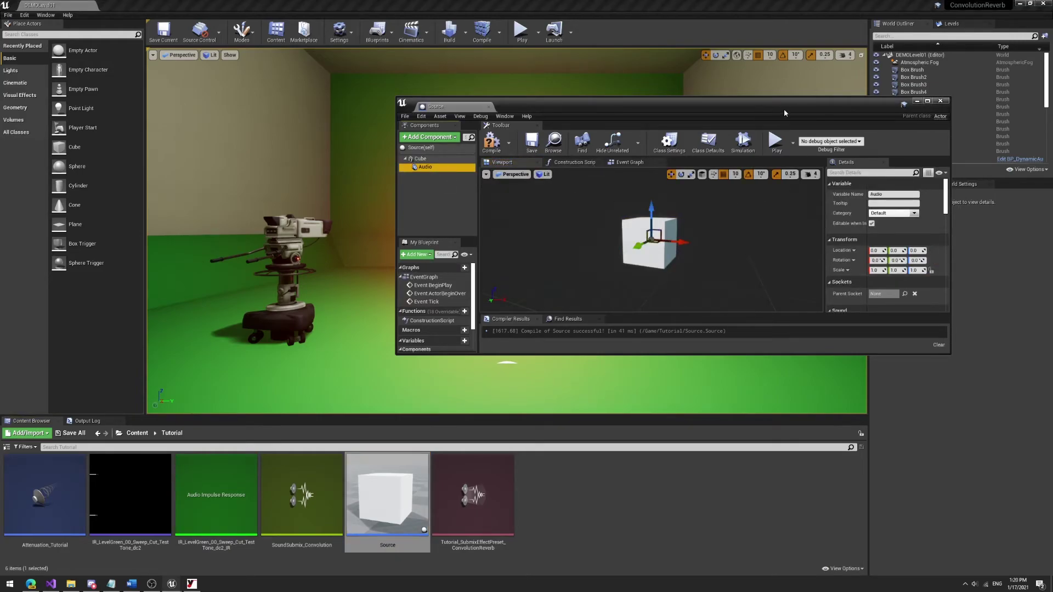
Step: Set the Audio component's sound to Guitar_Lofi and save the blueprint
{"action": "double_click", "coordinate": [784, 113]}
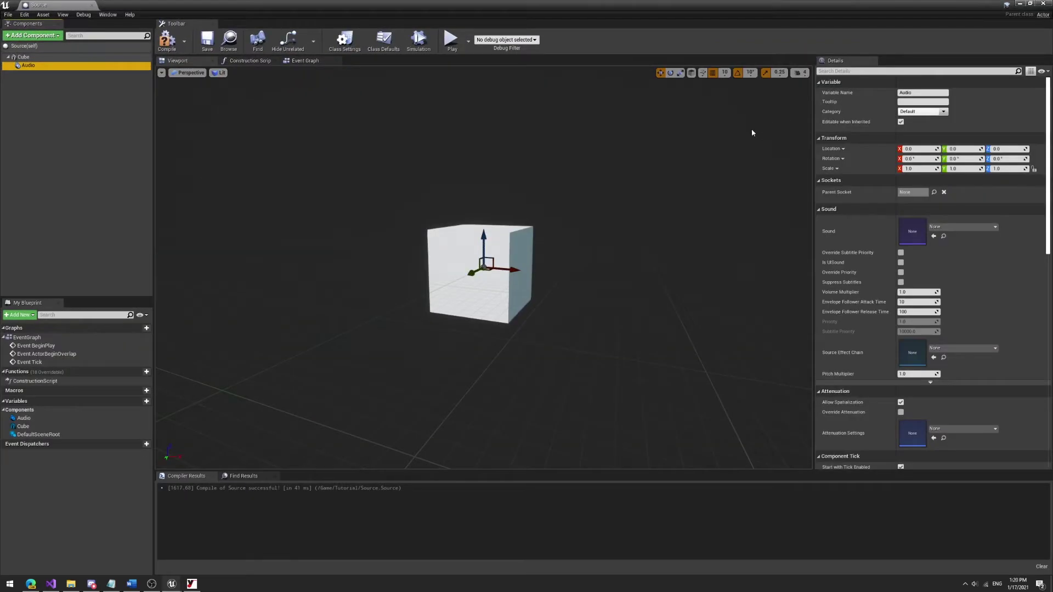
{"action": "left_click", "coordinate": [949, 228]}
{"action": "scroll", "coordinate": [971, 356], "scroll_direction": "down", "scroll_amount": 3}
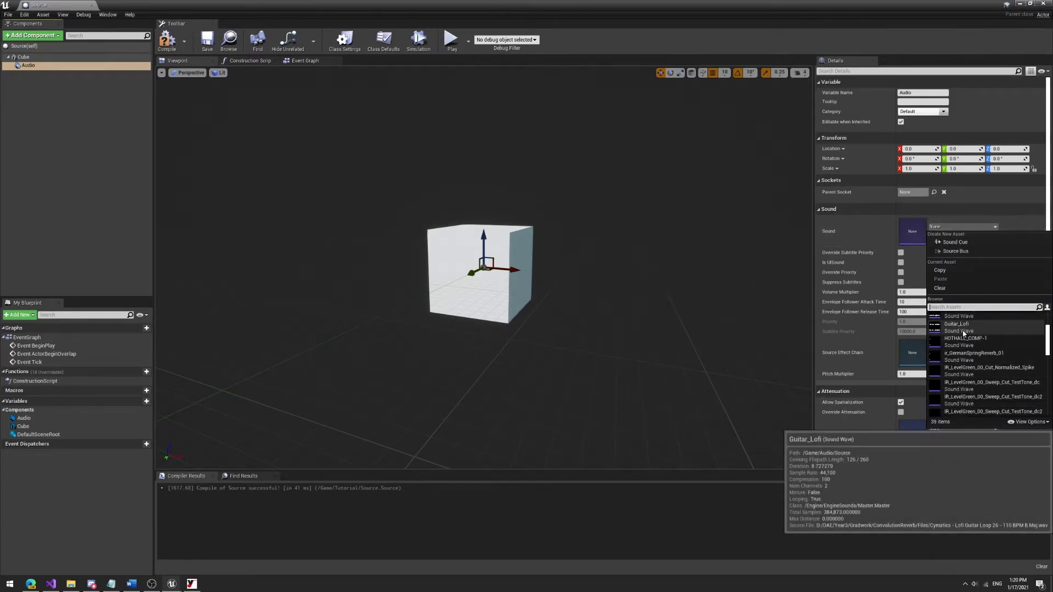
{"action": "left_click", "coordinate": [962, 329]}
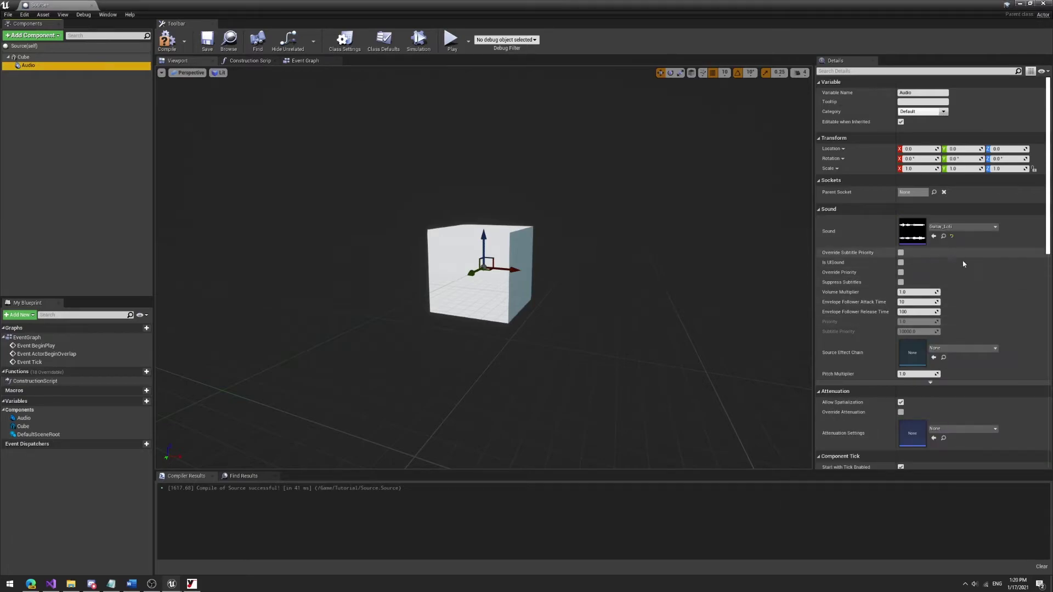
{"action": "key", "text": "ctrl+s"}
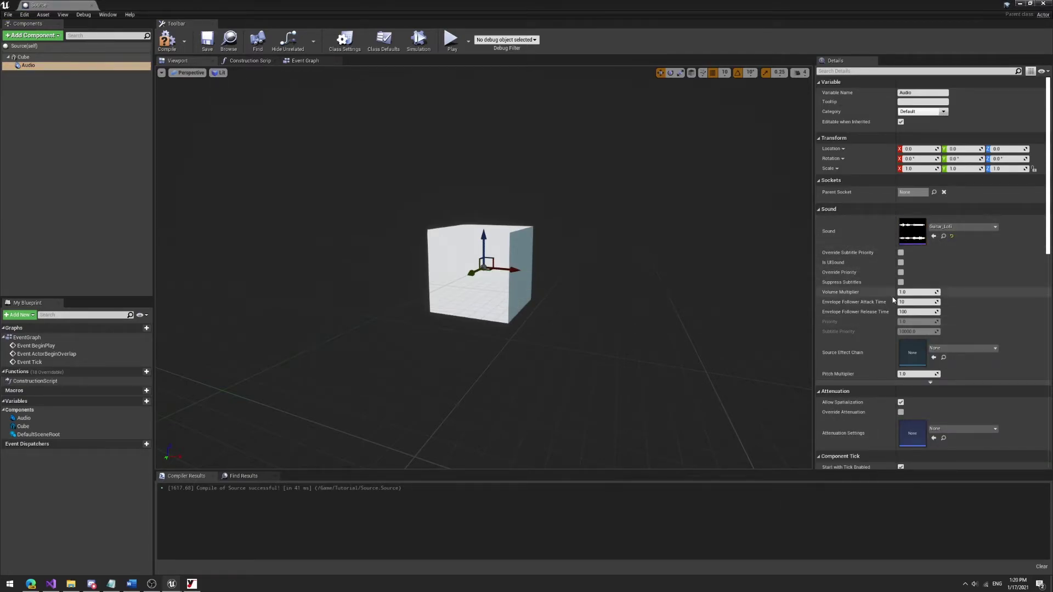
Step: Assign Attenuation_Tutorial as the attenuation settings and restore the Blueprint window size
{"action": "scroll", "coordinate": [886, 320], "scroll_direction": "down", "scroll_amount": 3}
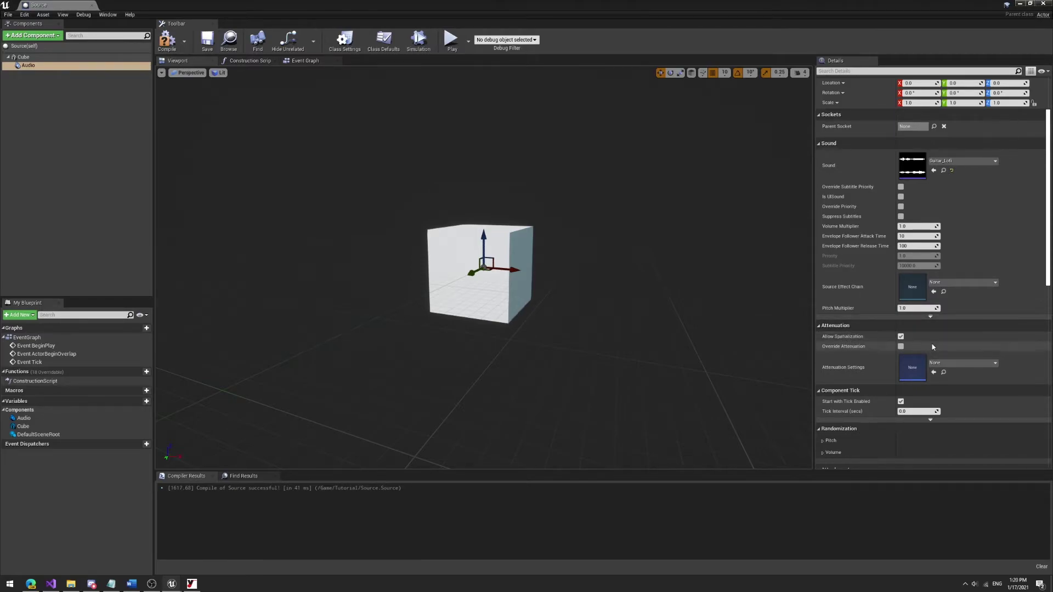
{"action": "left_click", "coordinate": [899, 336]}
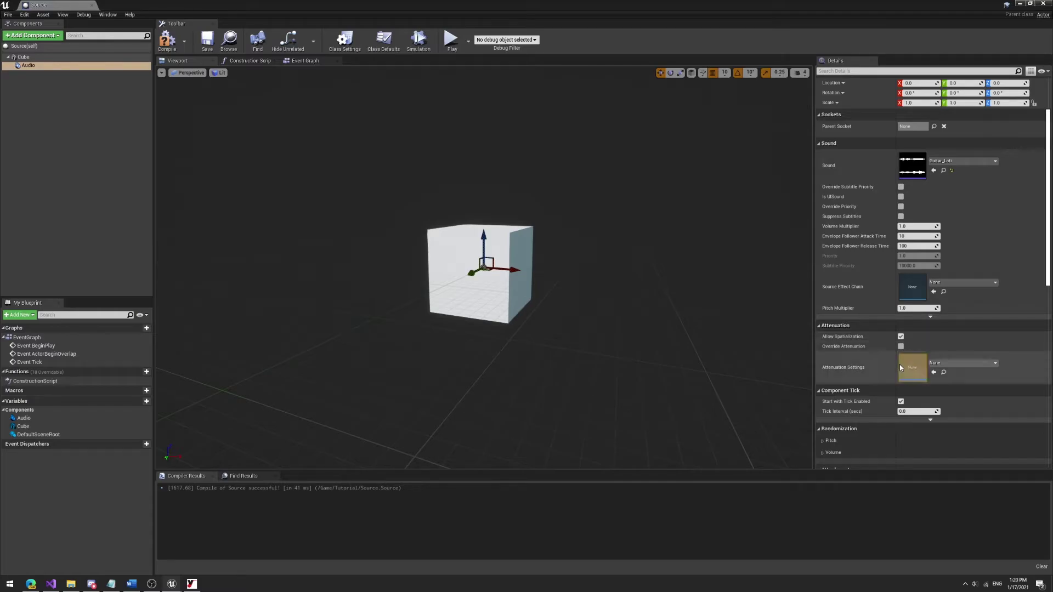
{"action": "left_click", "coordinate": [963, 364]}
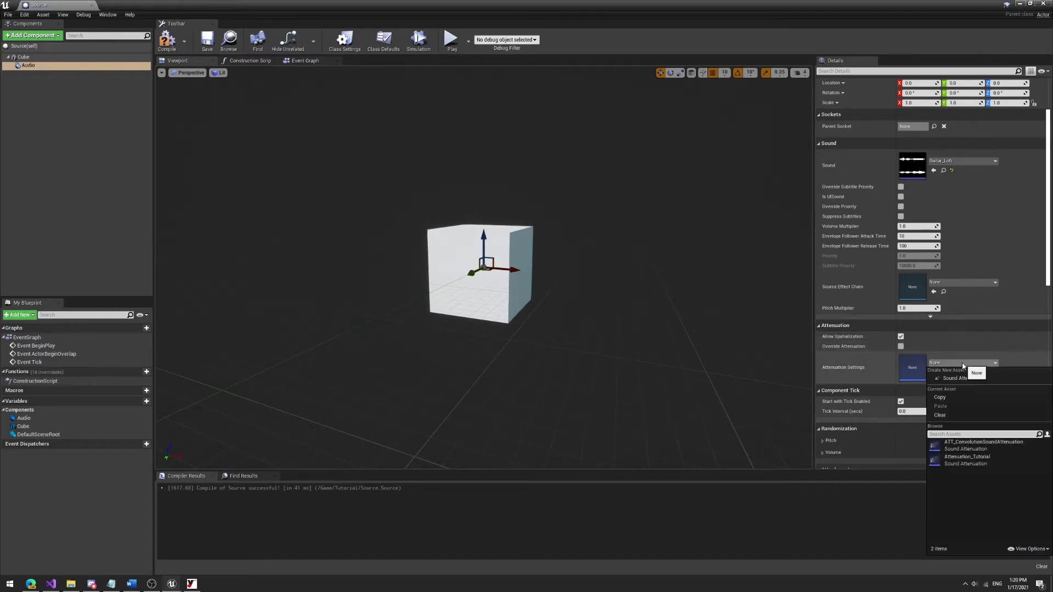
{"action": "left_click", "coordinate": [969, 464]}
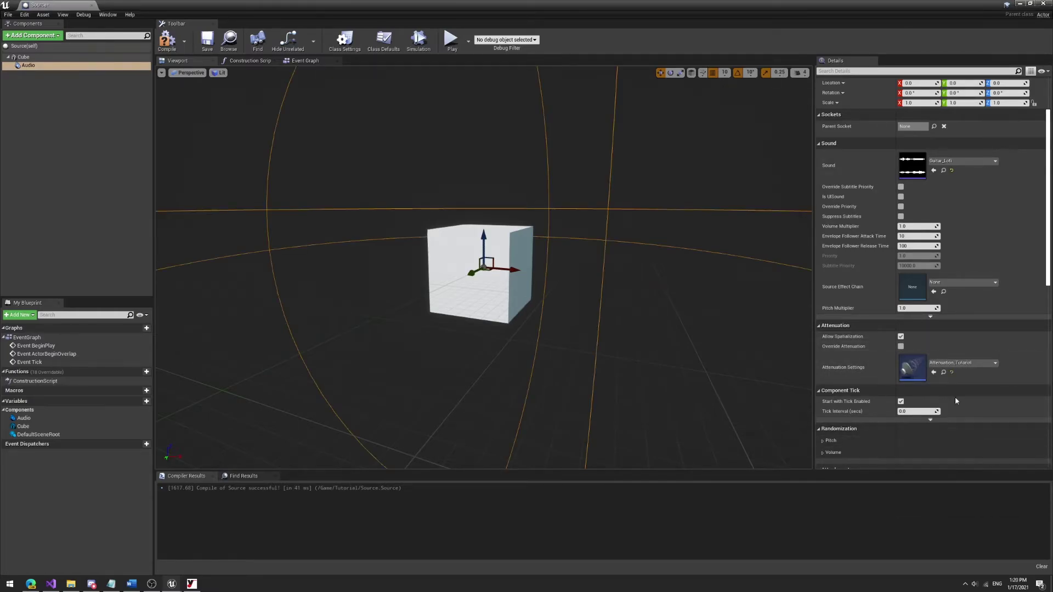
{"action": "key", "text": "super+Down"}
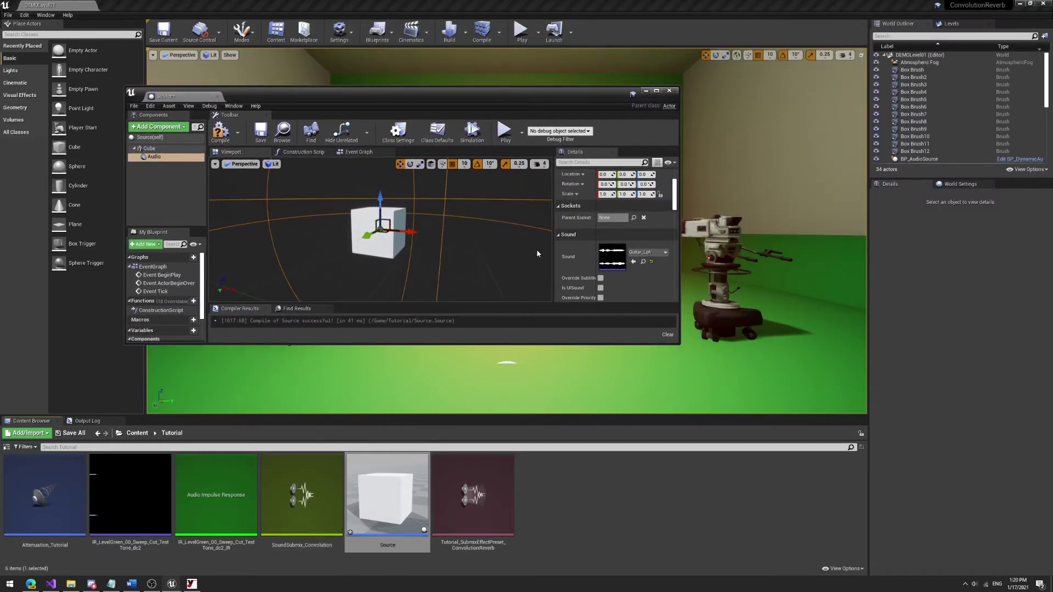
Step: Save the Source blueprint and close its editor
{"action": "scroll", "coordinate": [614, 252], "scroll_direction": "down", "scroll_amount": 8}
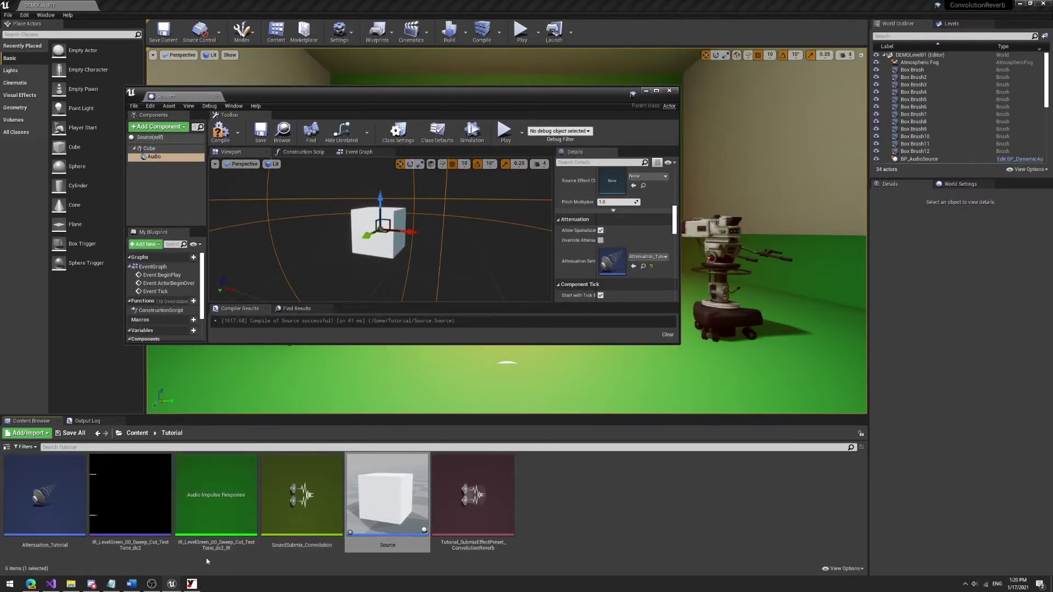
{"action": "left_click", "coordinate": [44, 493]}
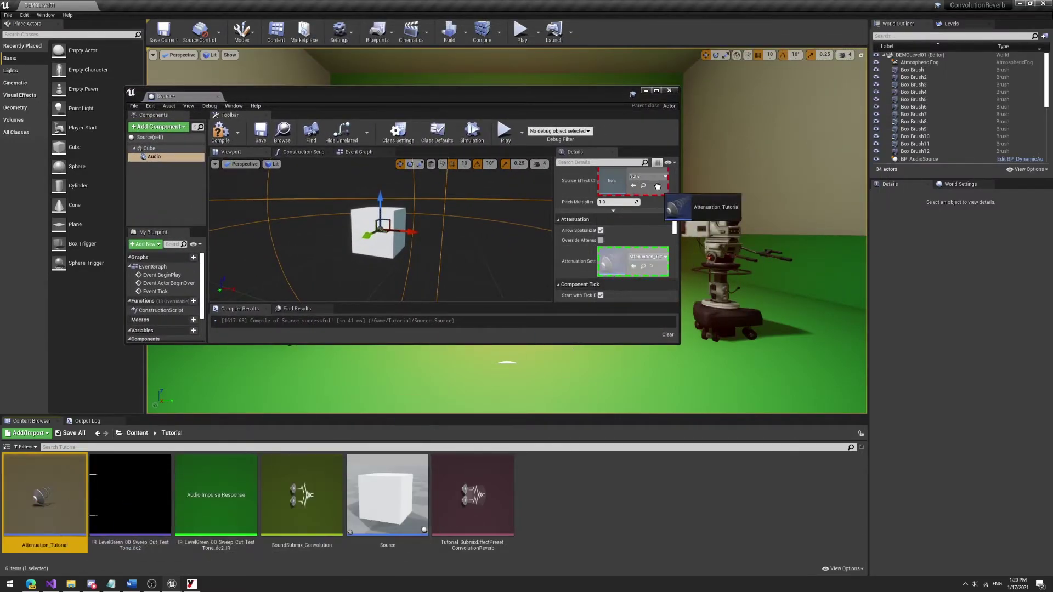
{"action": "left_click", "coordinate": [260, 134]}
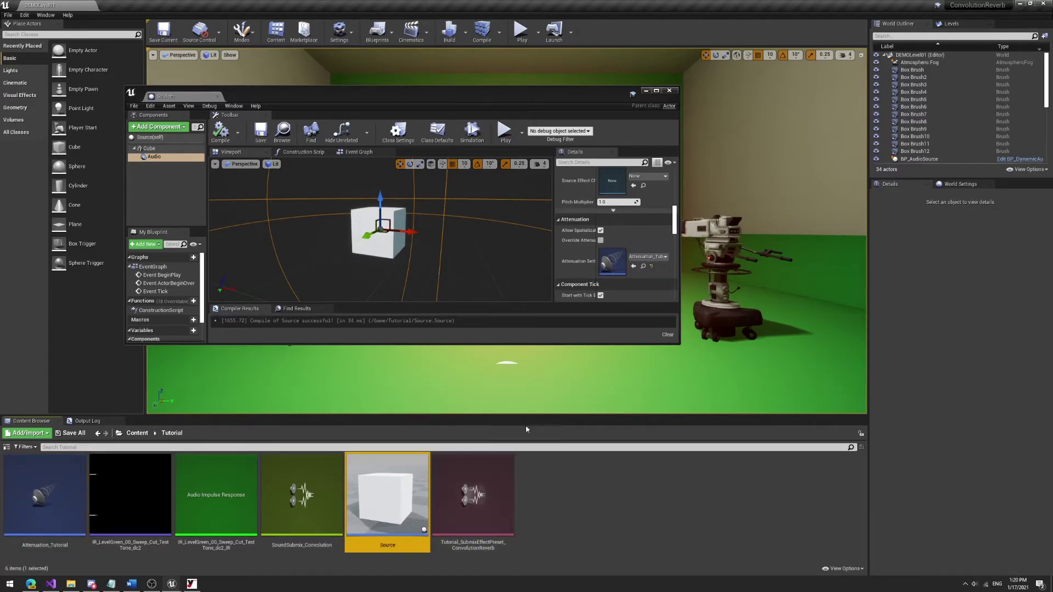
{"action": "left_click", "coordinate": [668, 90]}
Step: Place and delete a test Source actor, save DEMOLevel01, then go up to Content
{"action": "left_click_drag", "start_coordinate": [414, 510], "coordinate": [629, 284]}
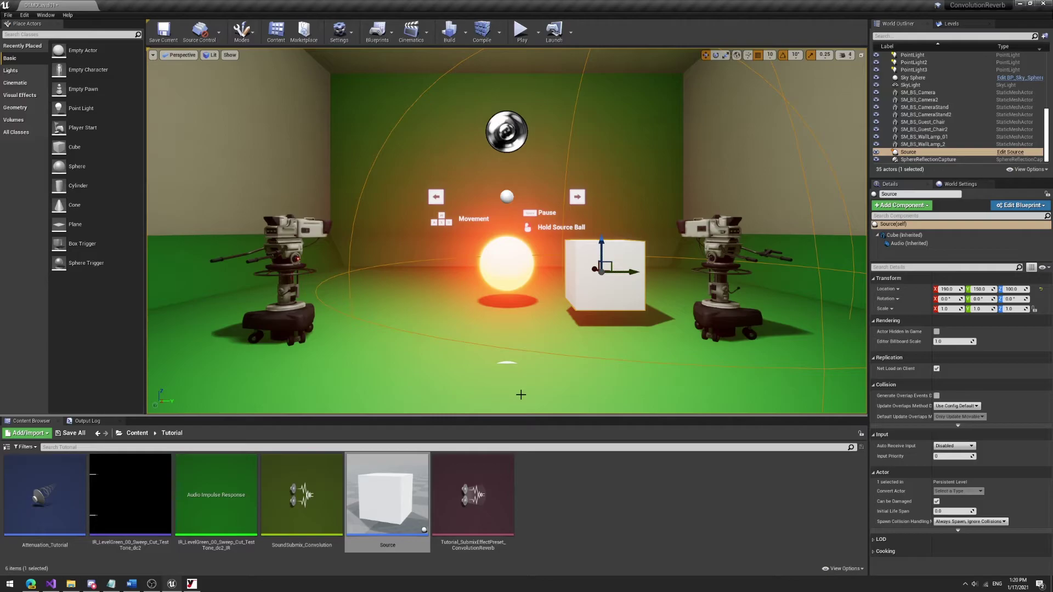
{"action": "key", "text": "Delete"}
{"action": "key", "text": "ctrl+s"}
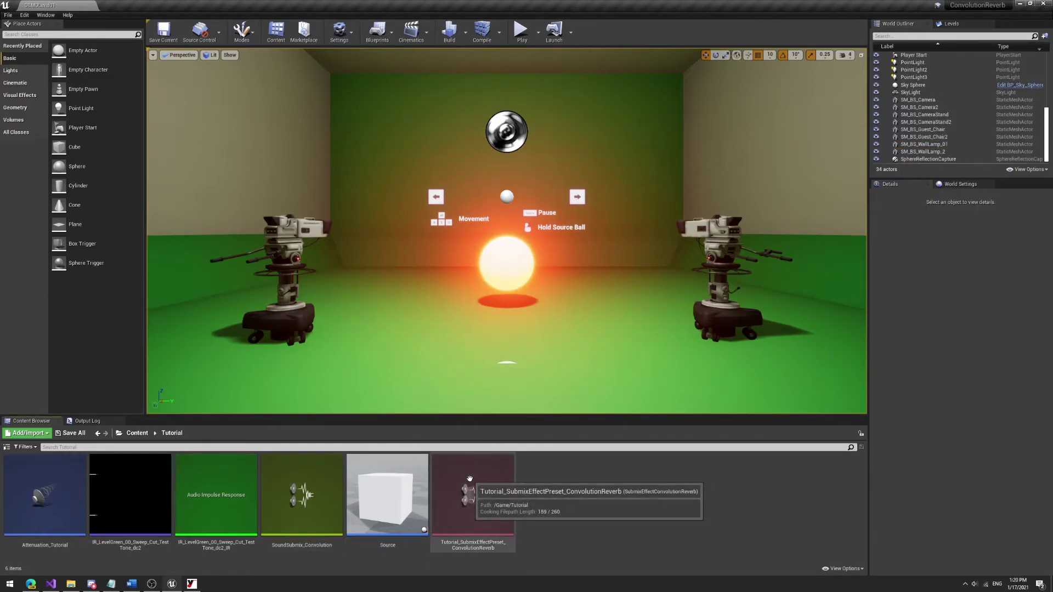
{"action": "left_click", "coordinate": [137, 433]}
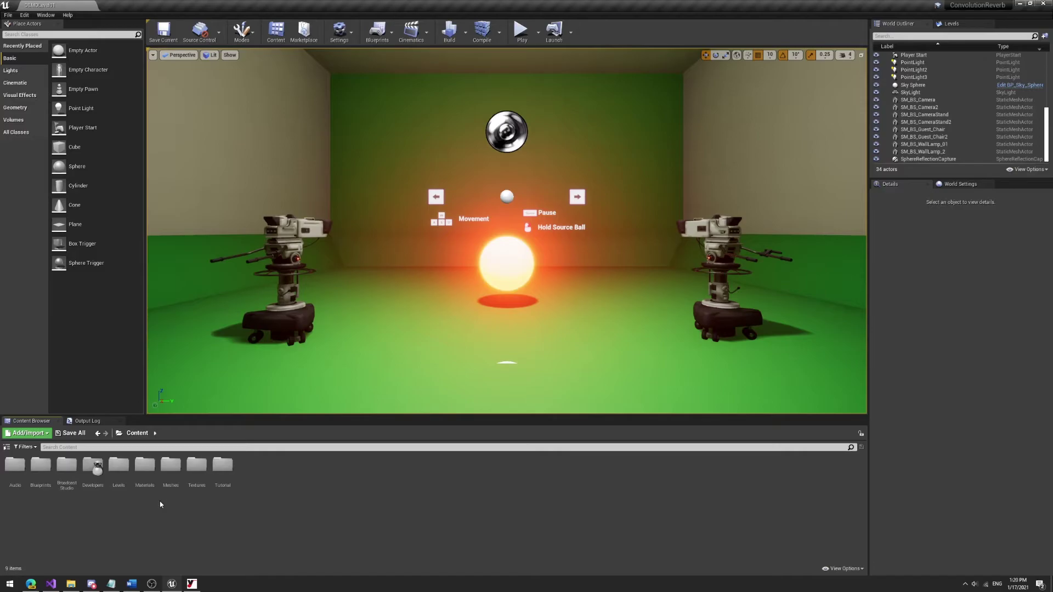
{"action": "scroll", "coordinate": [112, 517], "scroll_direction": "down", "scroll_amount": 1, "text": "ctrl"}
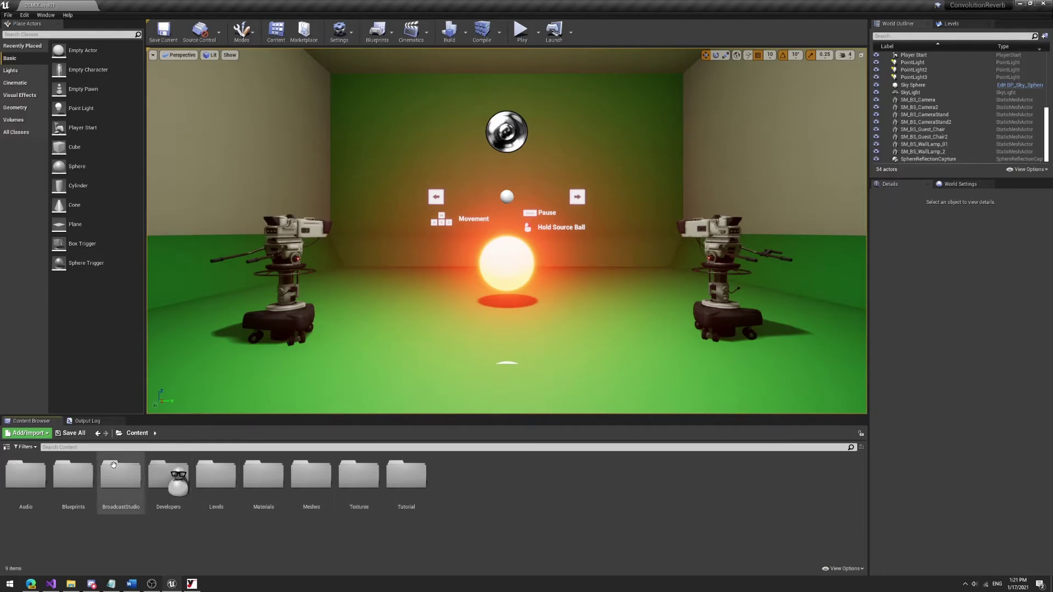
Step: Open ATT_ConvolutionSoundAttenuation from the Audio folder in a maximized editor
{"action": "left_click", "coordinate": [42, 492]}
{"action": "double_click", "coordinate": [42, 492]}
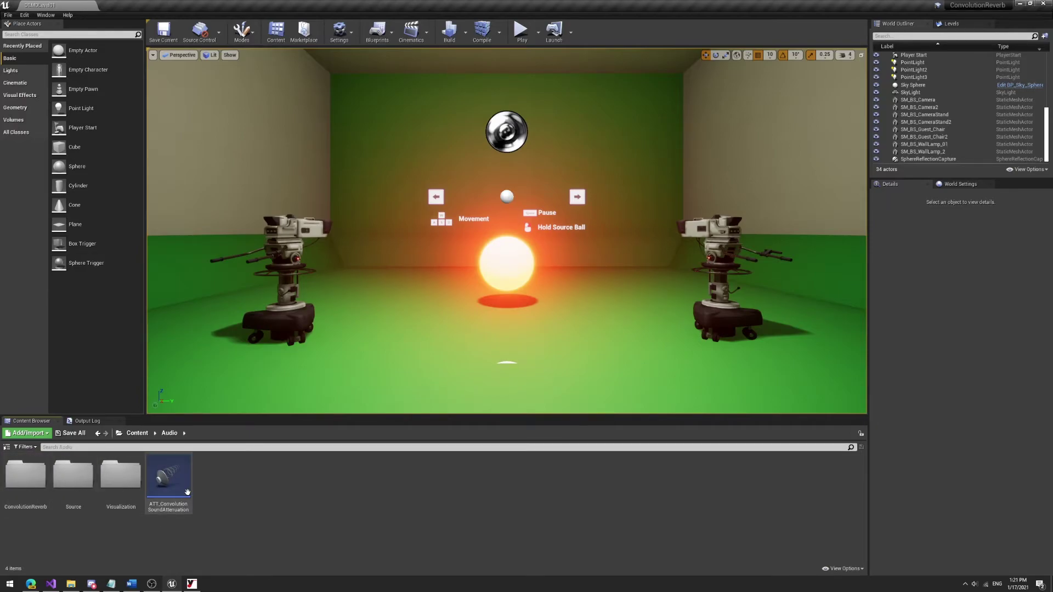
{"action": "double_click", "coordinate": [169, 483]}
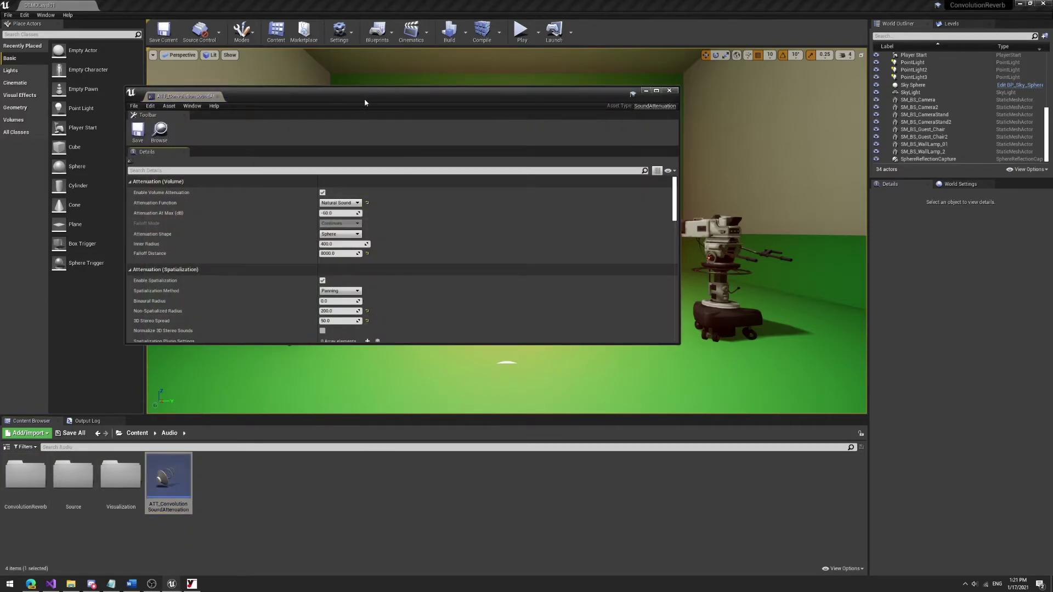
{"action": "left_click_drag", "start_coordinate": [365, 103], "coordinate": [704, 116]}
{"action": "left_click", "coordinate": [992, 106]}
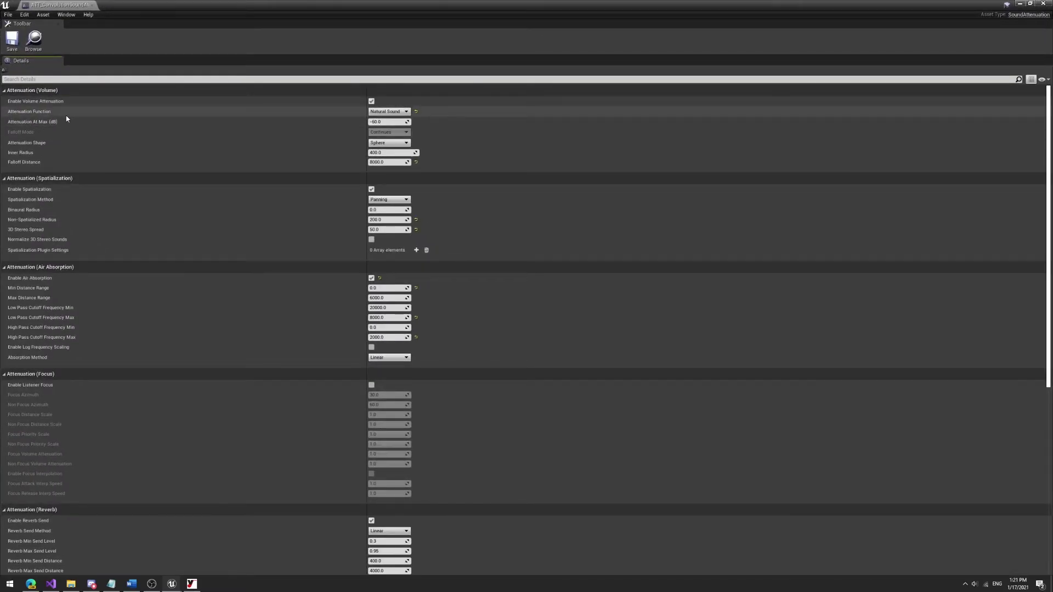
Step: Keep Natural Sound as the attenuation function and review the remaining settings
{"action": "left_click", "coordinate": [386, 112]}
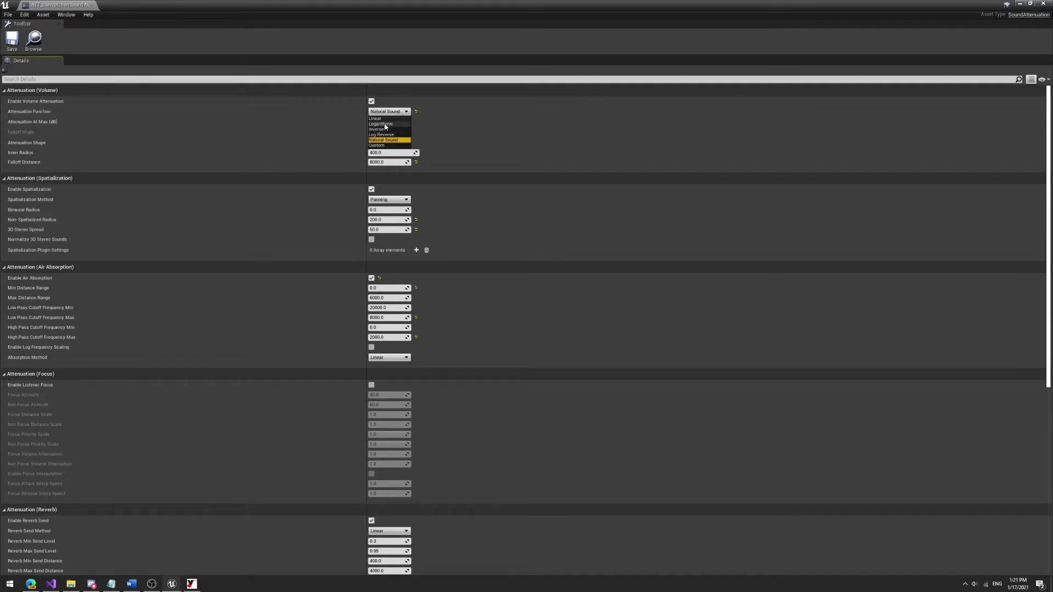
{"action": "left_click", "coordinate": [386, 111]}
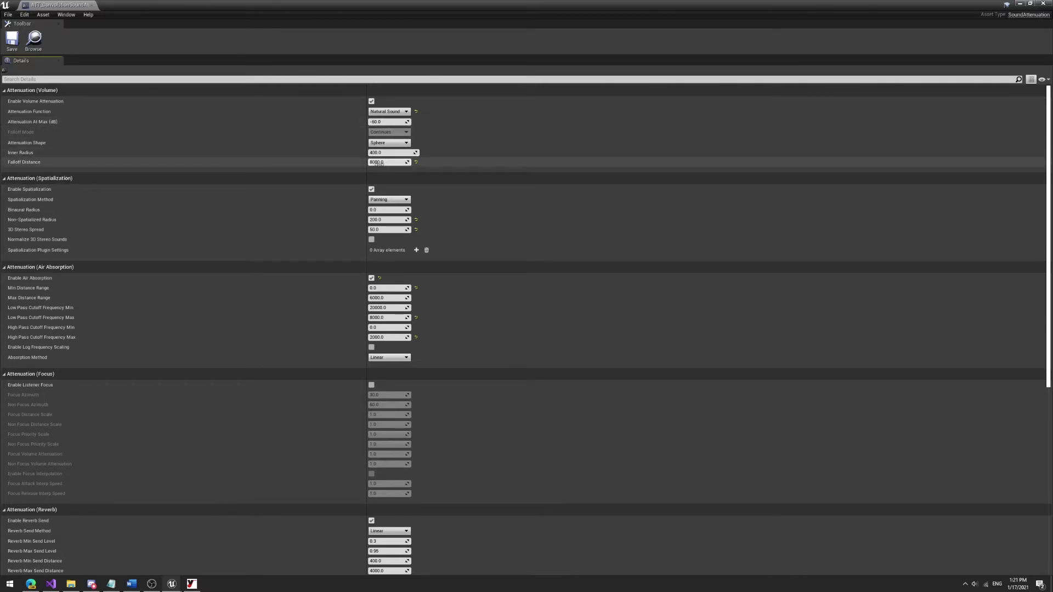
{"action": "scroll", "coordinate": [307, 166], "scroll_direction": "down", "scroll_amount": 1}
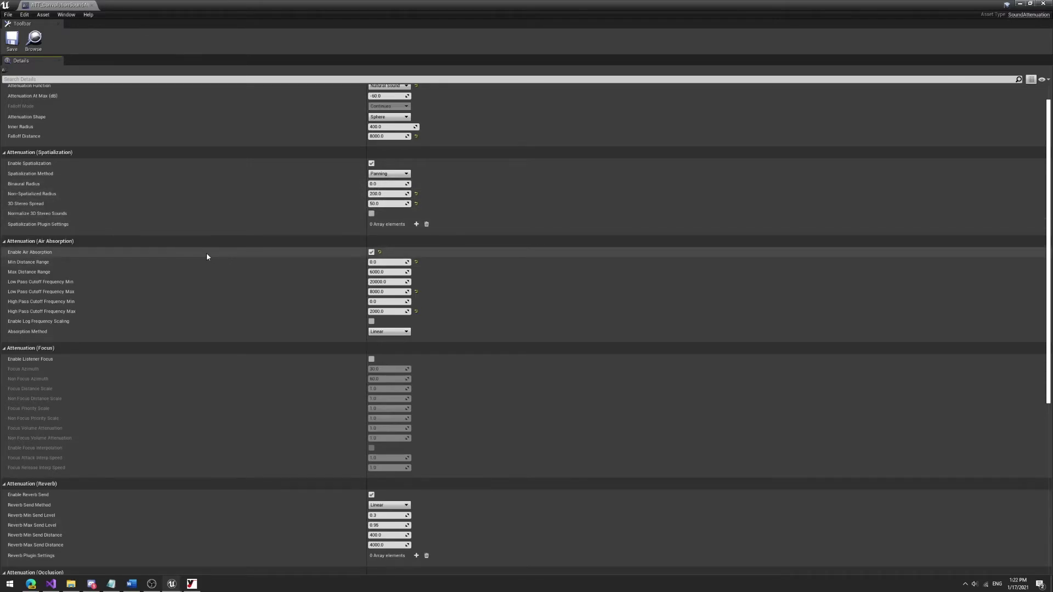
{"action": "scroll", "coordinate": [247, 247], "scroll_direction": "down", "scroll_amount": 1}
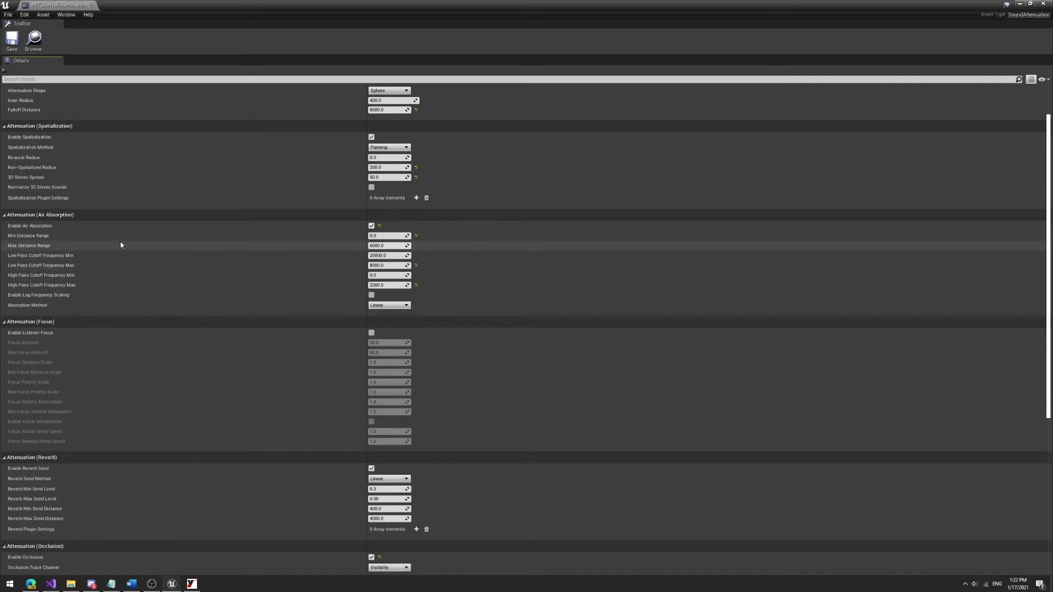
{"action": "scroll", "coordinate": [89, 258], "scroll_direction": "down", "scroll_amount": 5}
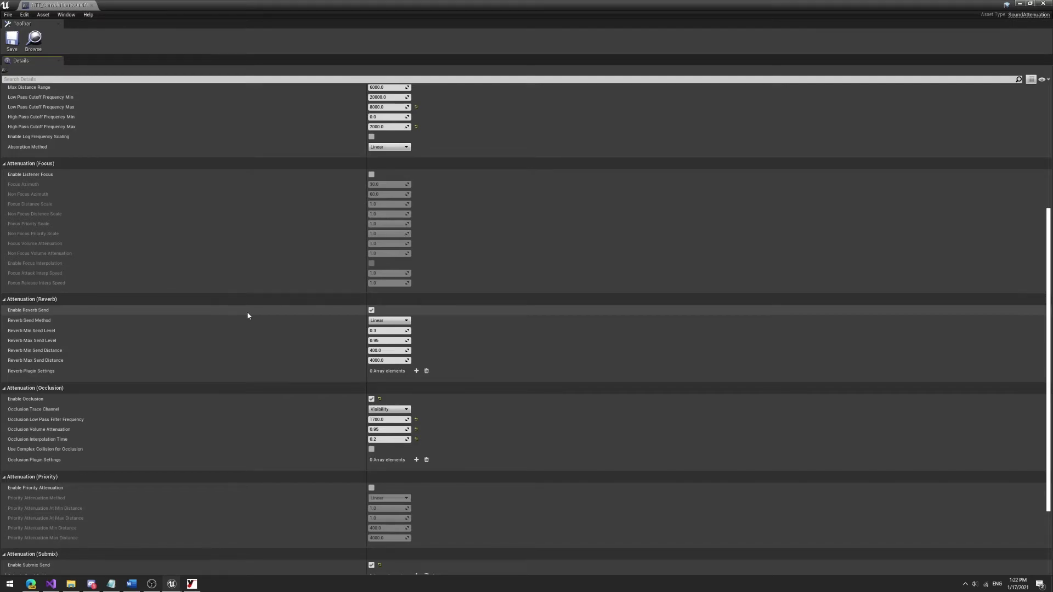
{"action": "scroll", "coordinate": [307, 332], "scroll_direction": "down", "scroll_amount": 4}
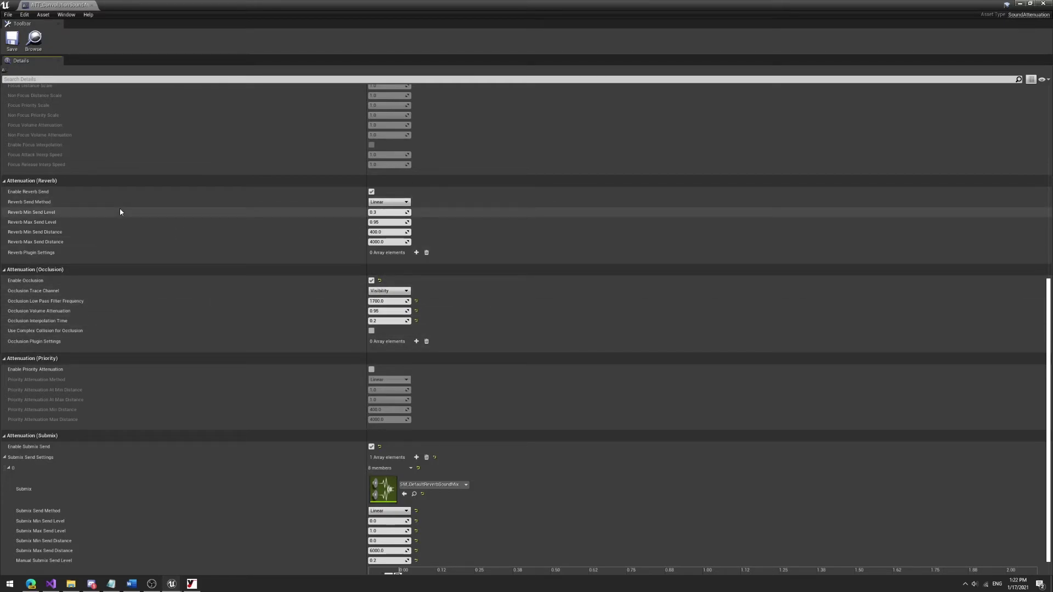
{"action": "scroll", "coordinate": [122, 225], "scroll_direction": "down", "scroll_amount": 3}
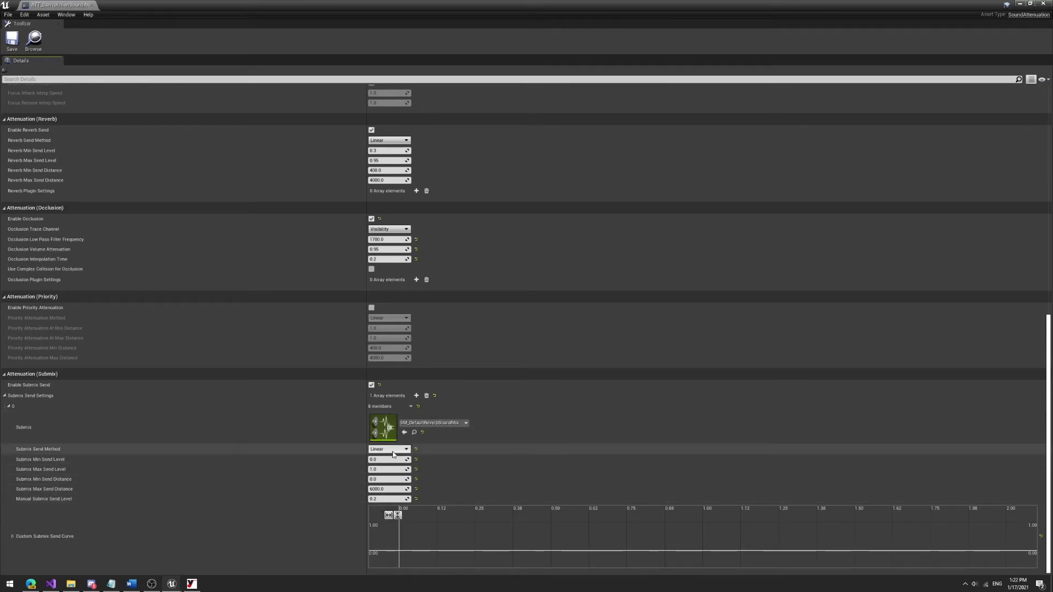
{"action": "left_click", "coordinate": [396, 449]}
{"action": "left_click", "coordinate": [378, 456]}
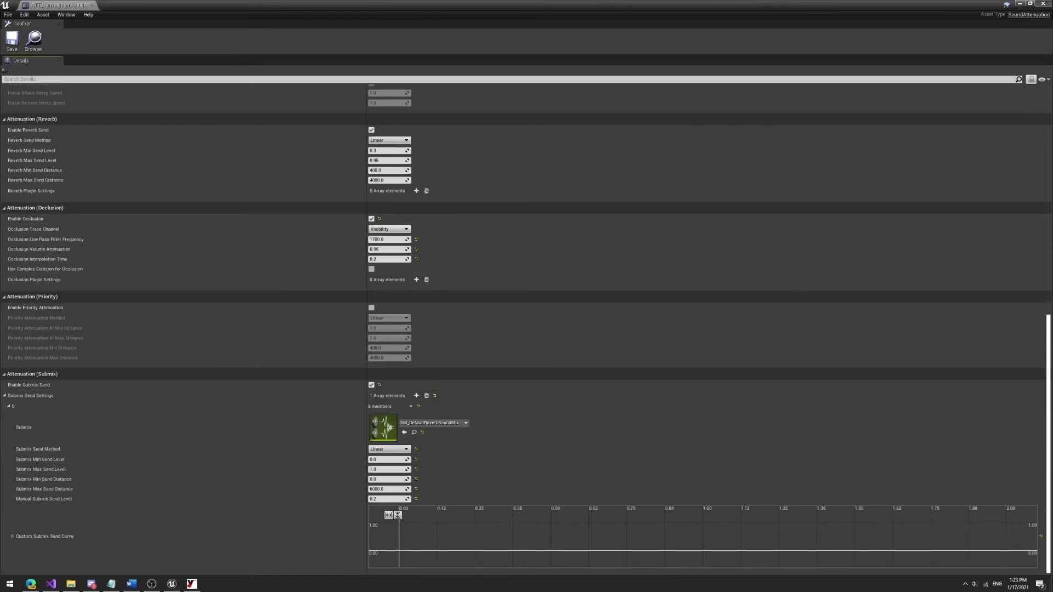
Step: Open SFX_ConvolutionPreset and its impulse response asset, and browse into the Impulses folder
{"action": "left_click", "coordinate": [172, 583]}
{"action": "double_click", "coordinate": [29, 495]}
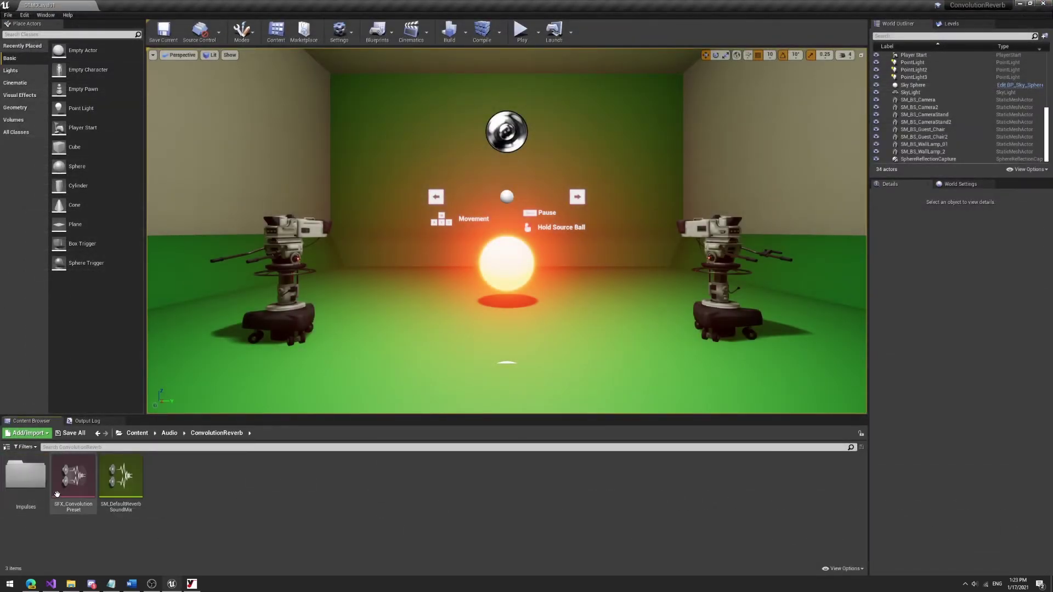
{"action": "double_click", "coordinate": [74, 482]}
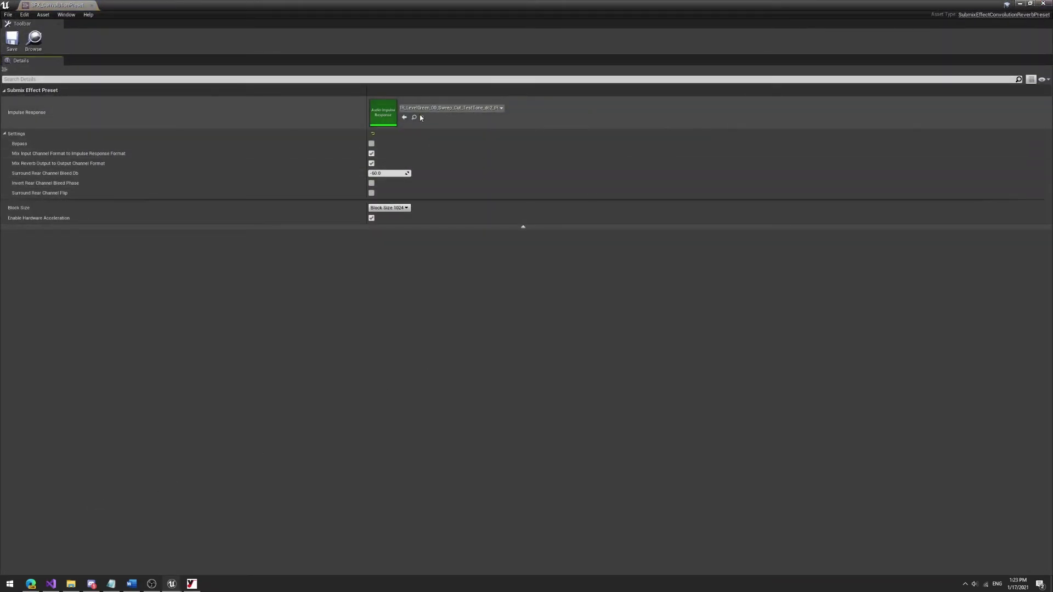
{"action": "double_click", "coordinate": [382, 112]}
{"action": "left_click_drag", "start_coordinate": [340, 4], "coordinate": [590, 157]}
{"action": "double_click", "coordinate": [25, 474]}
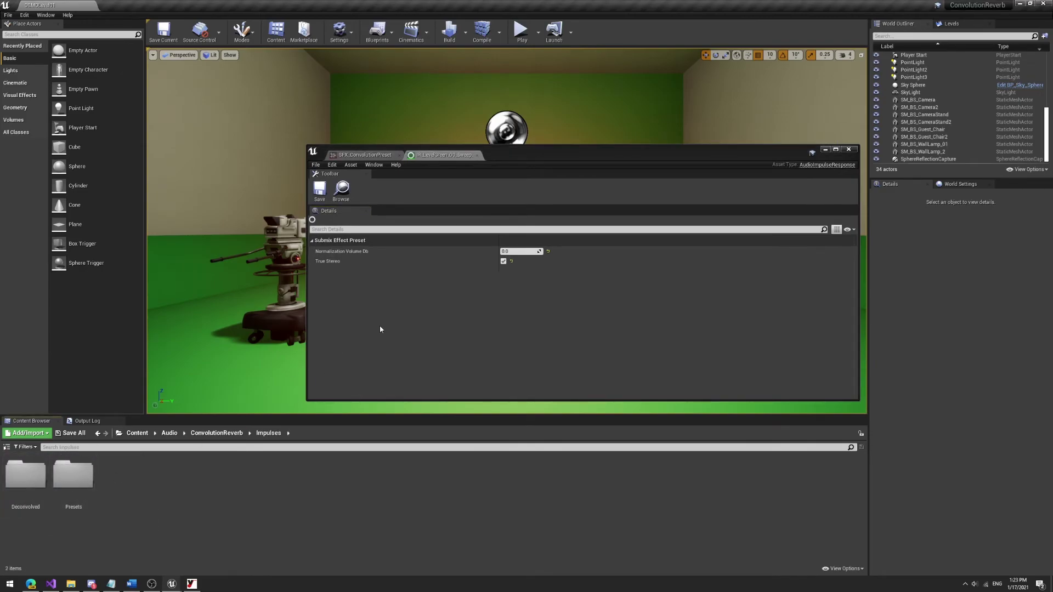
Step: Compare the preset and impulse response settings, toggling True Stereo, then close the editor
{"action": "left_click", "coordinate": [364, 155]}
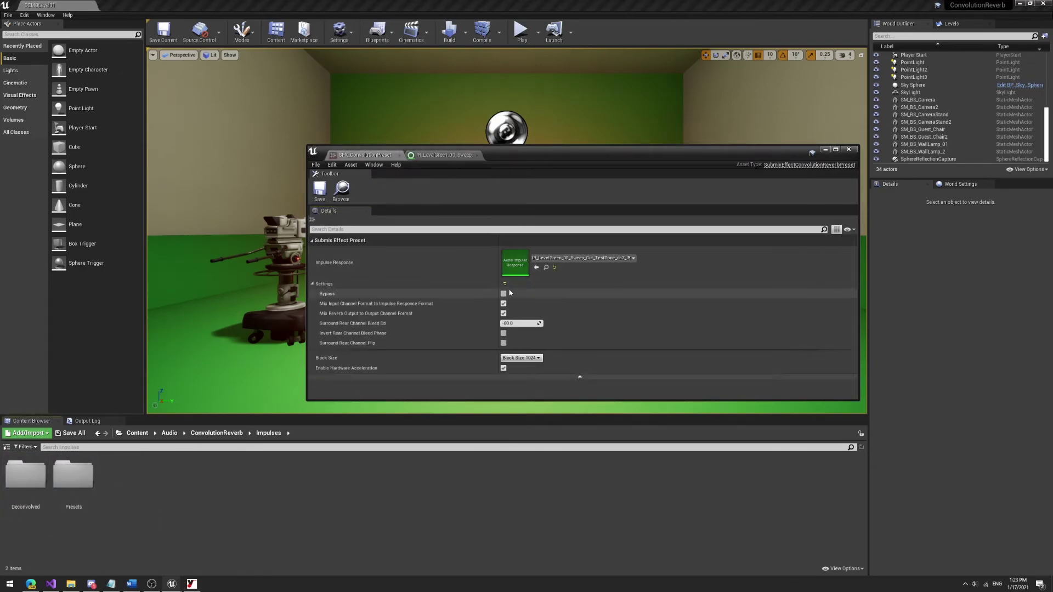
{"action": "double_click", "coordinate": [508, 260]}
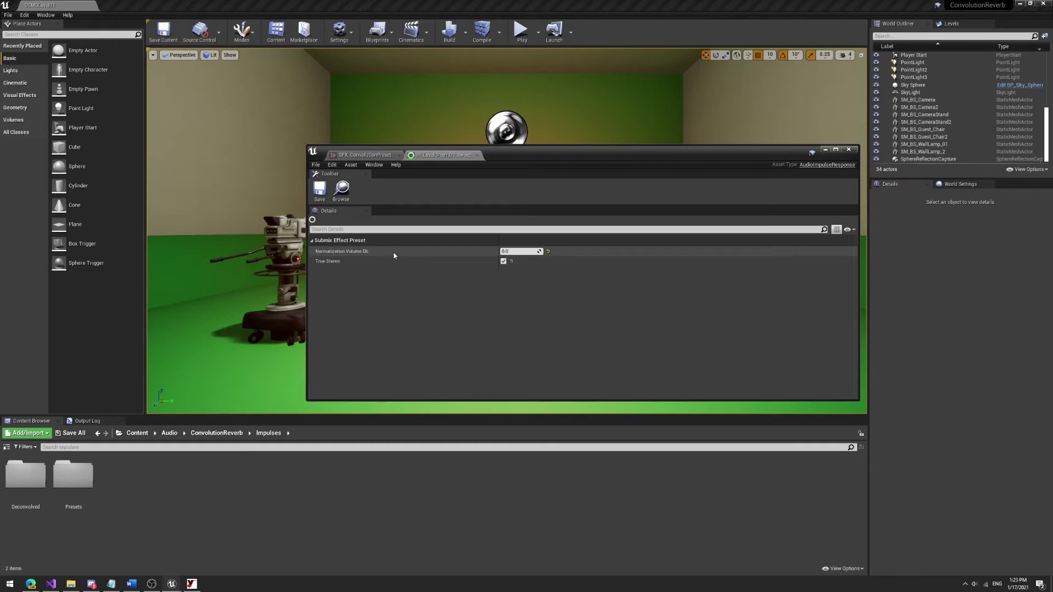
{"action": "left_click", "coordinate": [503, 262]}
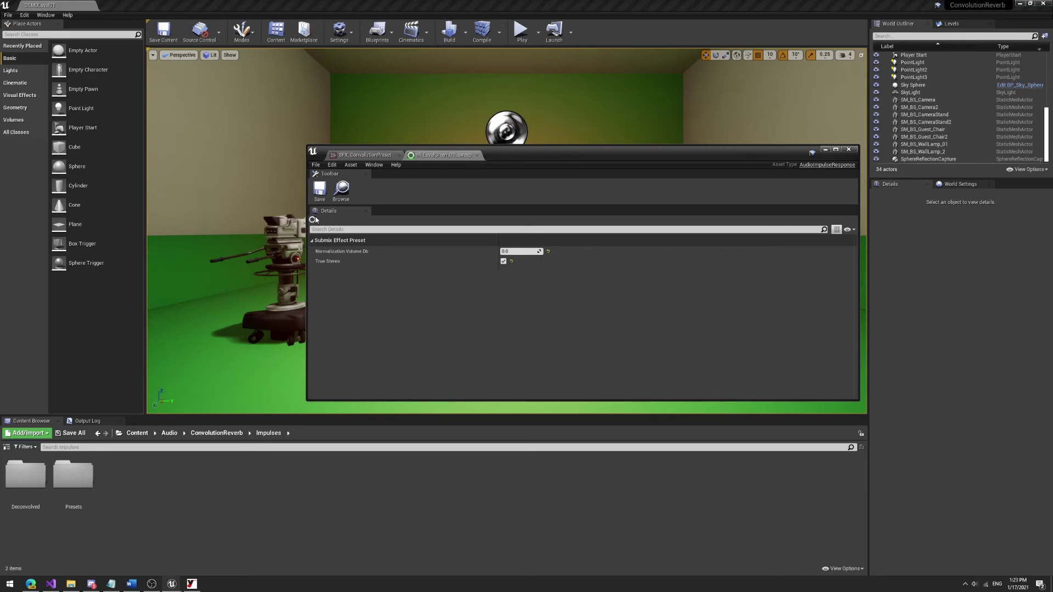
{"action": "left_click", "coordinate": [364, 155]}
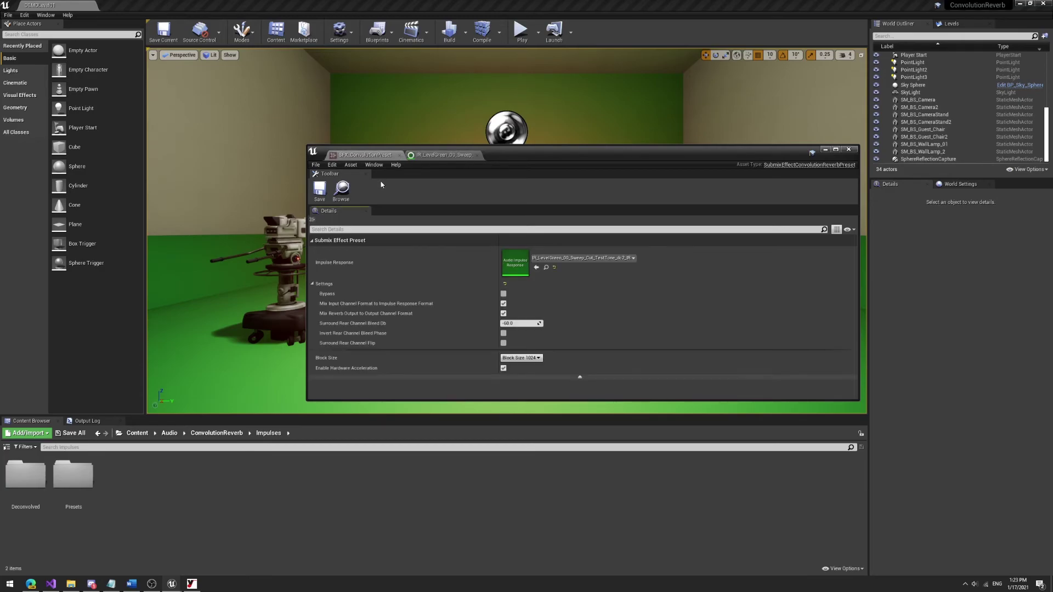
{"action": "left_click", "coordinate": [848, 149]}
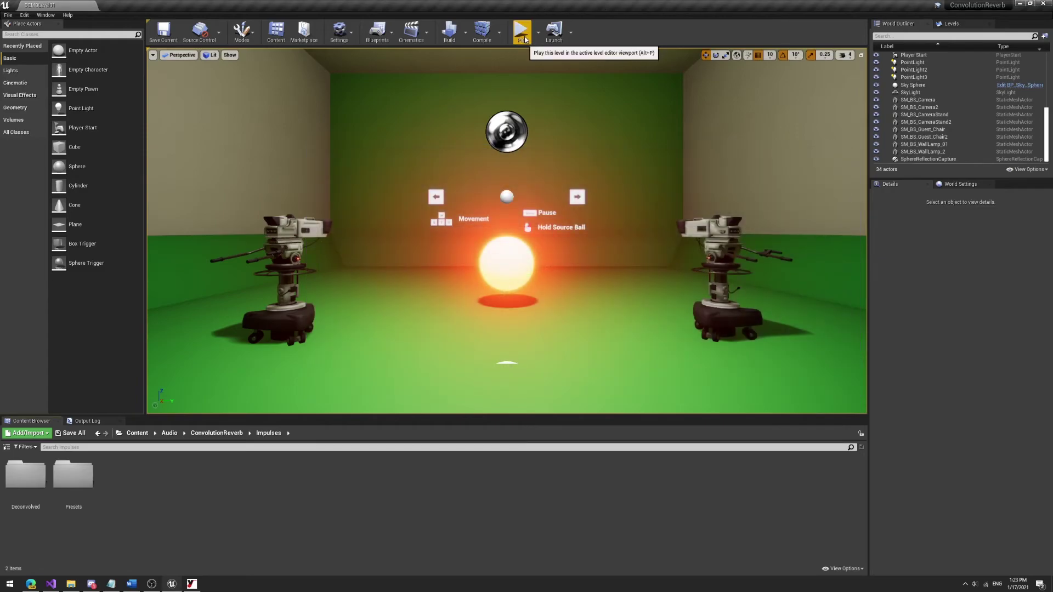
Step: Open BP_DynamicAudioSource full-screen and inspect its Audio component's attenuation
{"action": "left_click", "coordinate": [510, 255]}
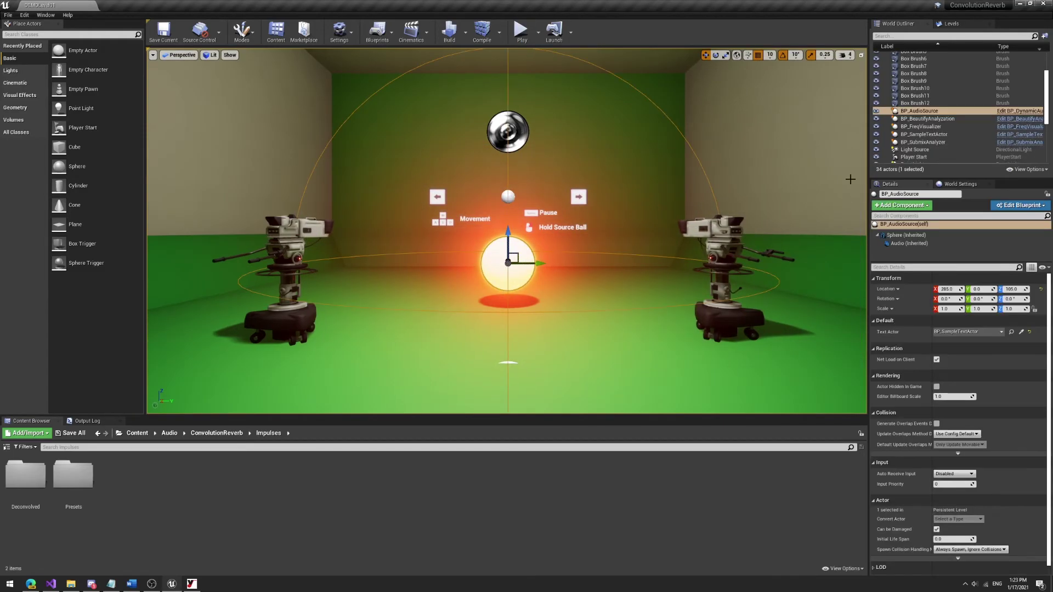
{"action": "left_click", "coordinate": [1012, 111]}
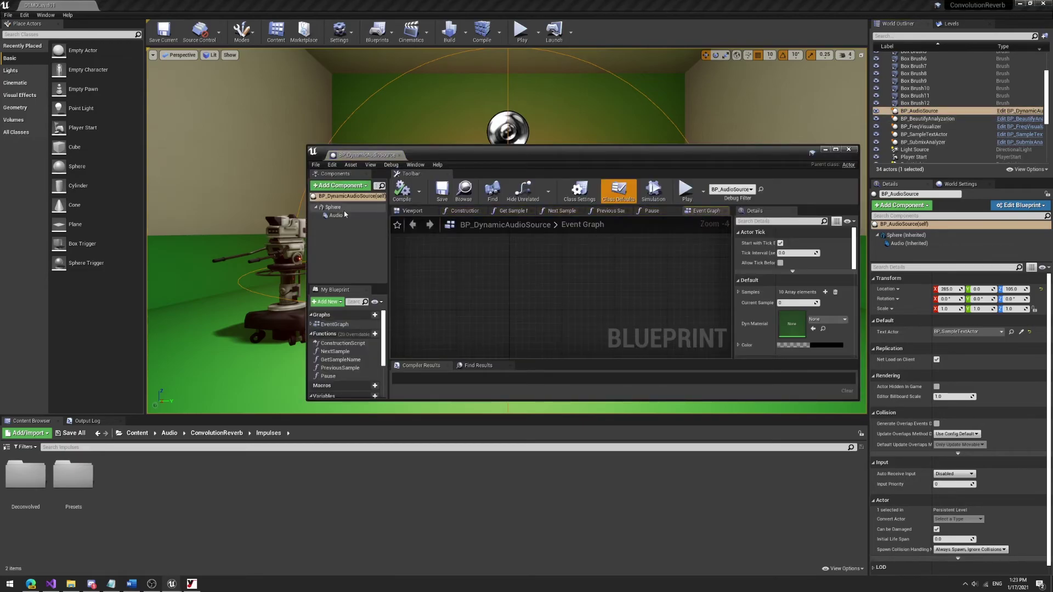
{"action": "double_click", "coordinate": [498, 159]}
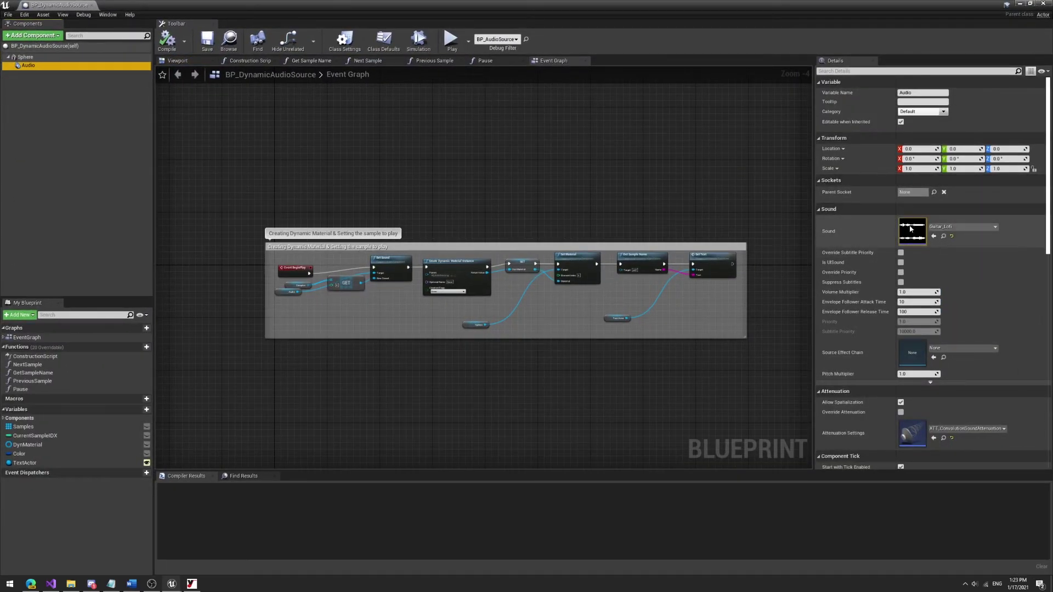
{"action": "scroll", "coordinate": [917, 404], "scroll_direction": "down", "scroll_amount": 1}
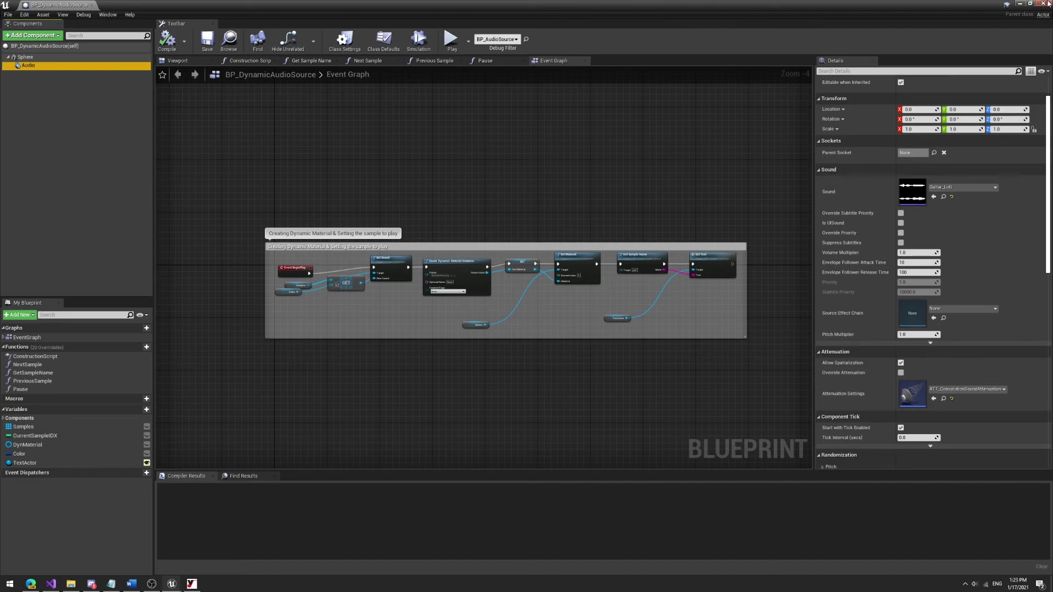
Step: Inspect SM_DefaultReverbSoundMix and its SFX_ConvolutionPreset, then close both editors
{"action": "key", "text": "alt+Tab"}
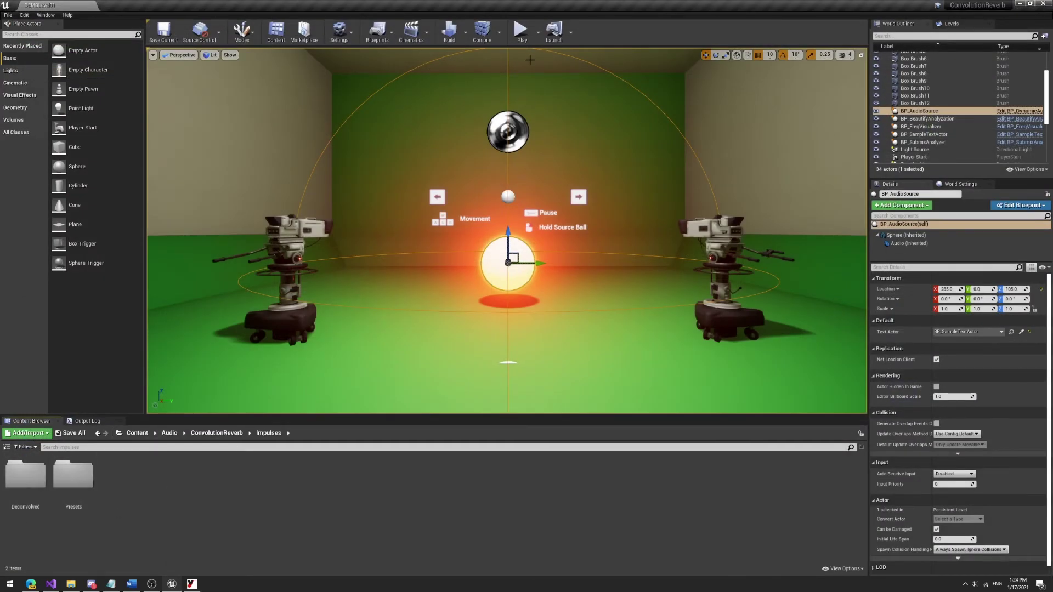
{"action": "left_click", "coordinate": [216, 433]}
{"action": "double_click", "coordinate": [117, 475]}
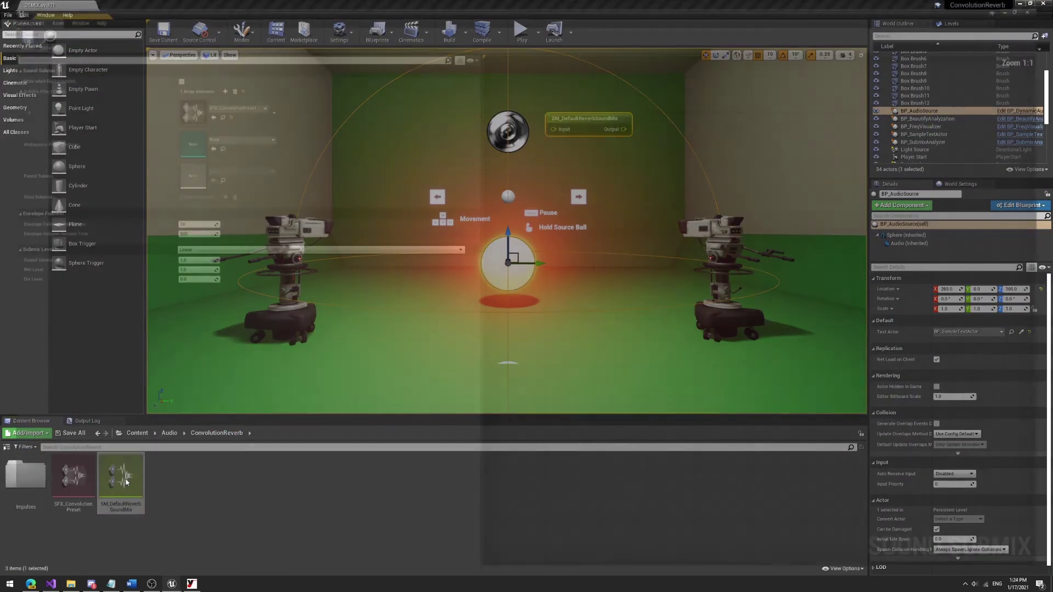
{"action": "double_click", "coordinate": [396, 11]}
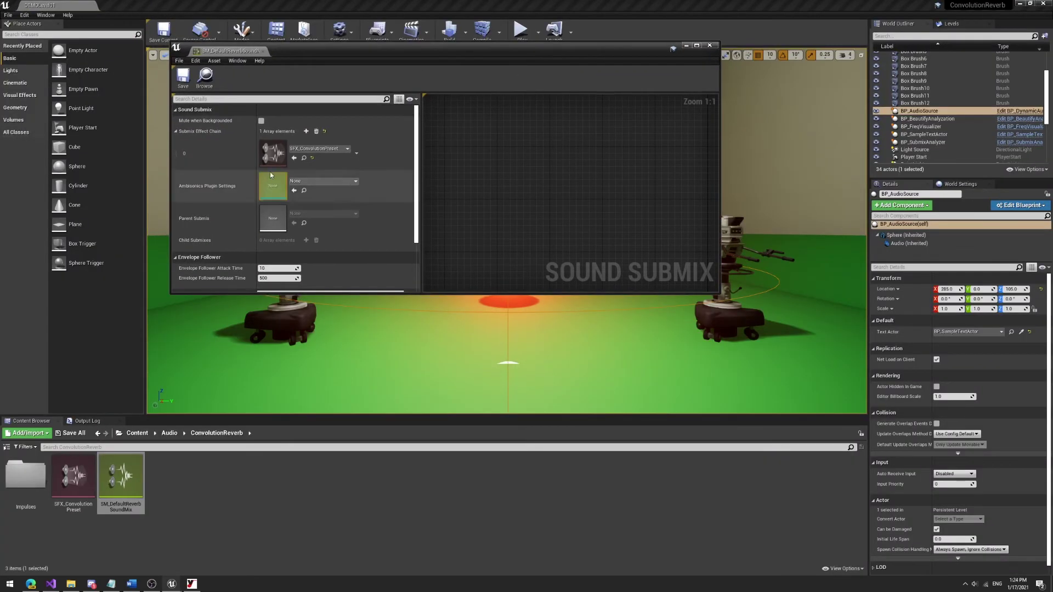
{"action": "double_click", "coordinate": [270, 172]}
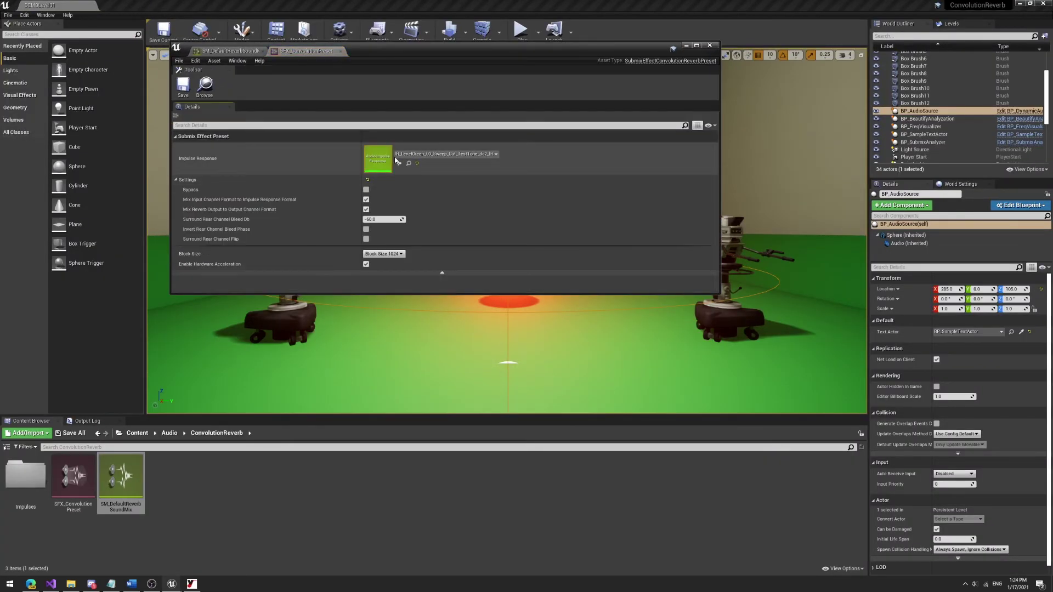
{"action": "left_click", "coordinate": [709, 46]}
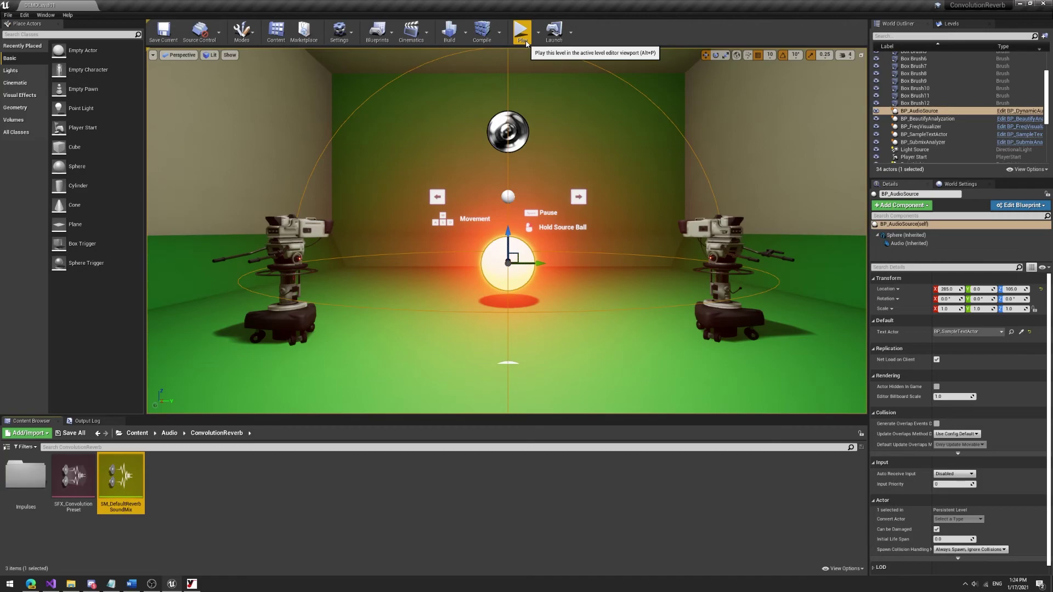
Step: Play the level, circle the glowing Guitar_Lofi ball in the green room, then head down the corridor
{"action": "left_click", "coordinate": [523, 33]}
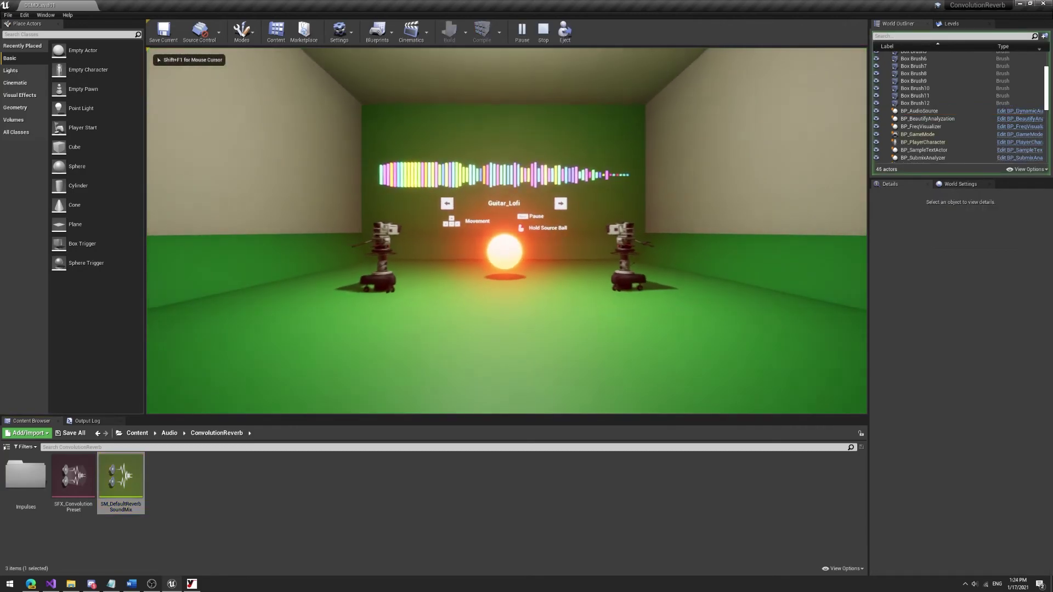
{"action": "key", "text": "w"}
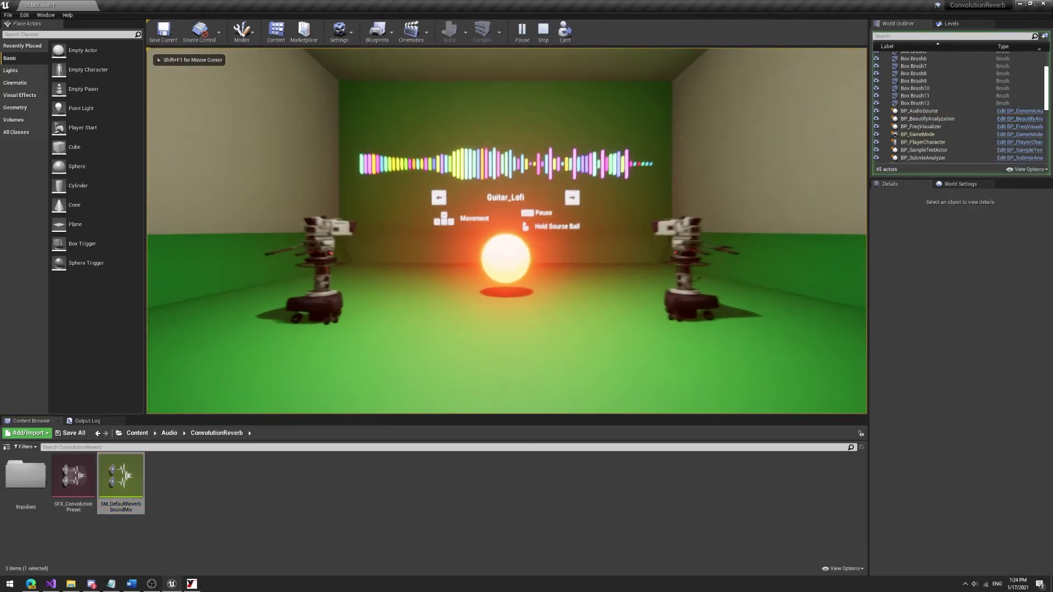
{"action": "key", "text": "w"}
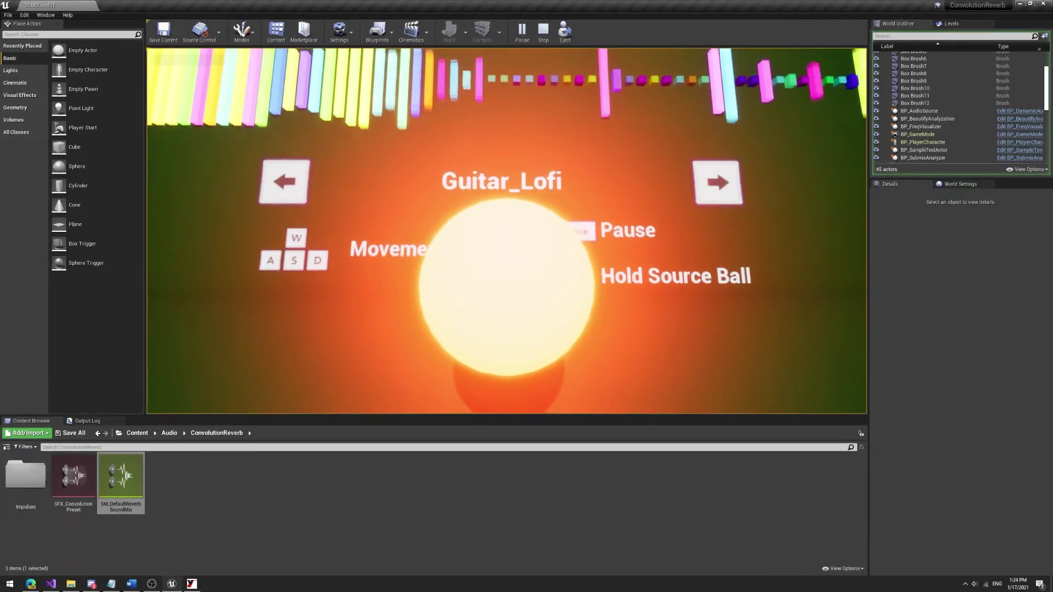
{"action": "key", "text": "s"}
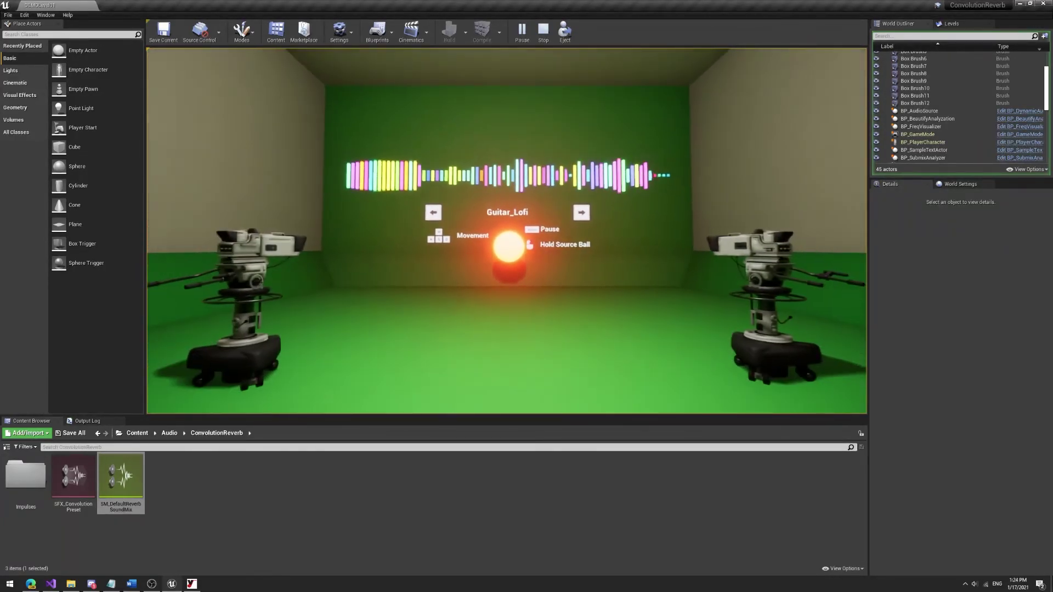
{"action": "key", "text": "w"}
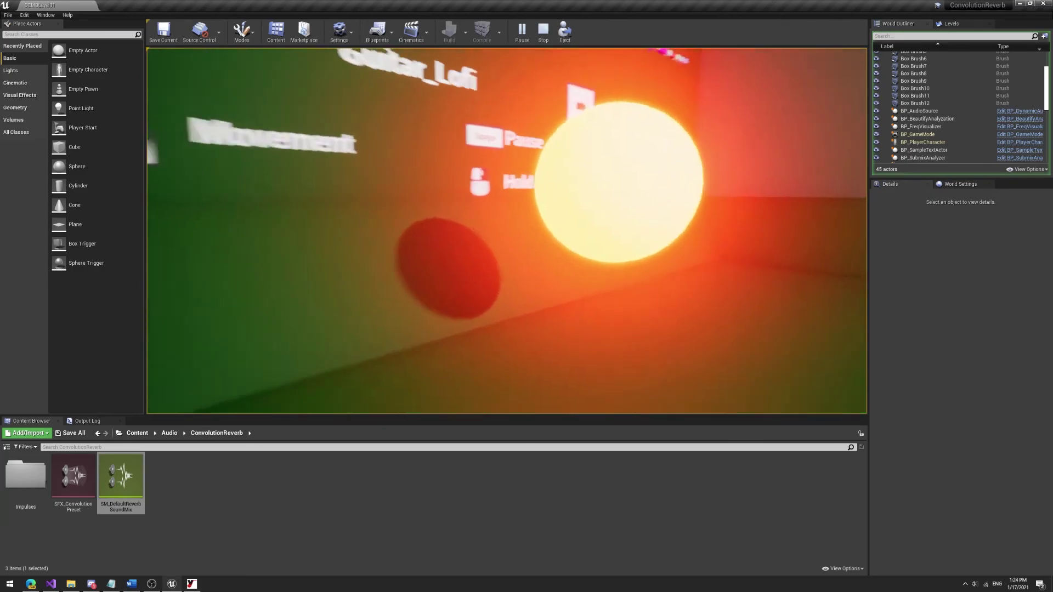
{"action": "key", "text": "s"}
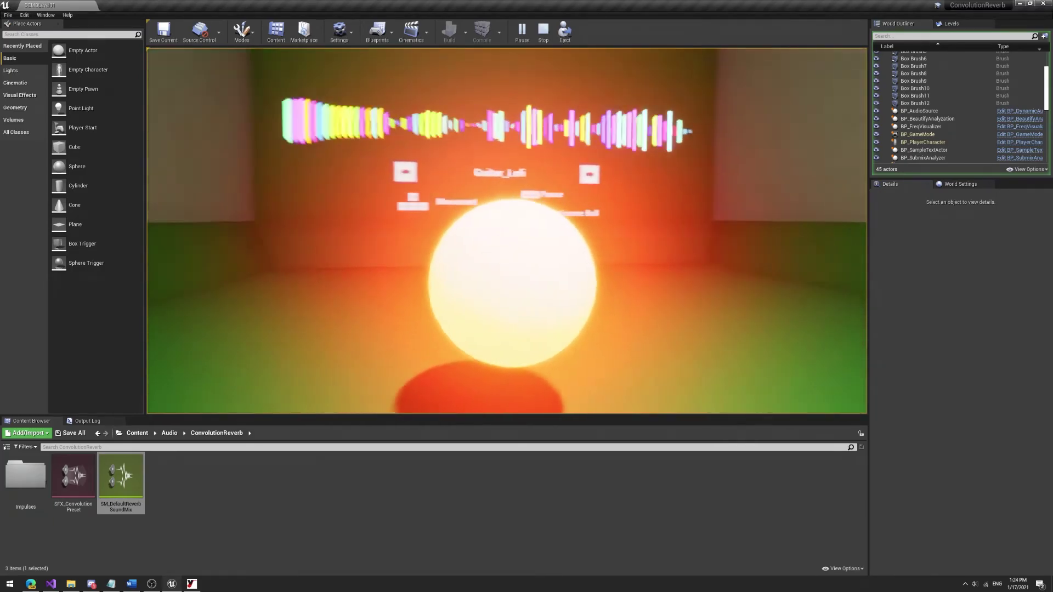
{"action": "key", "text": "s"}
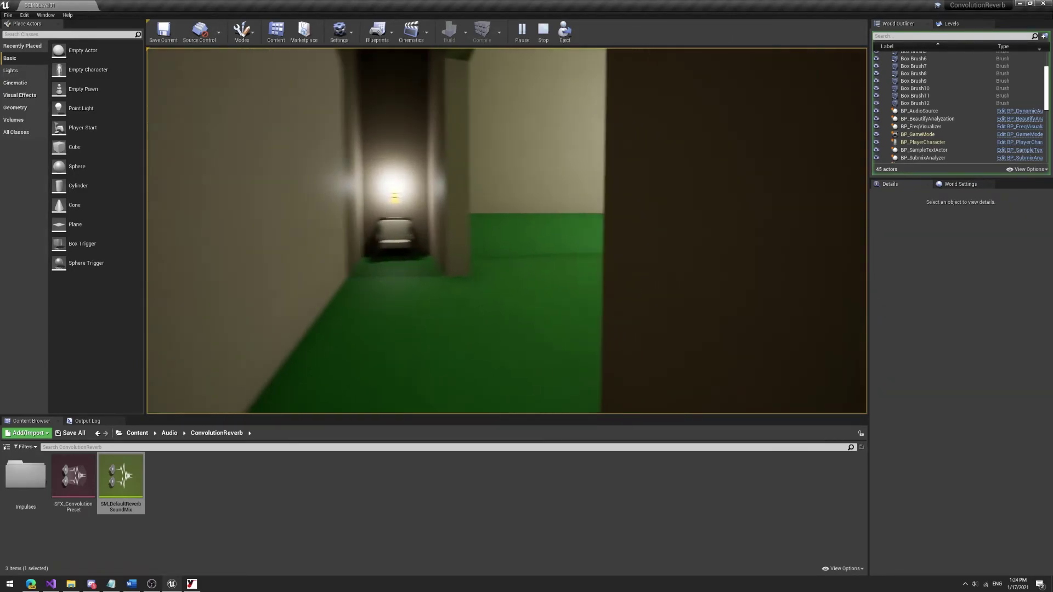
{"action": "key", "text": "w"}
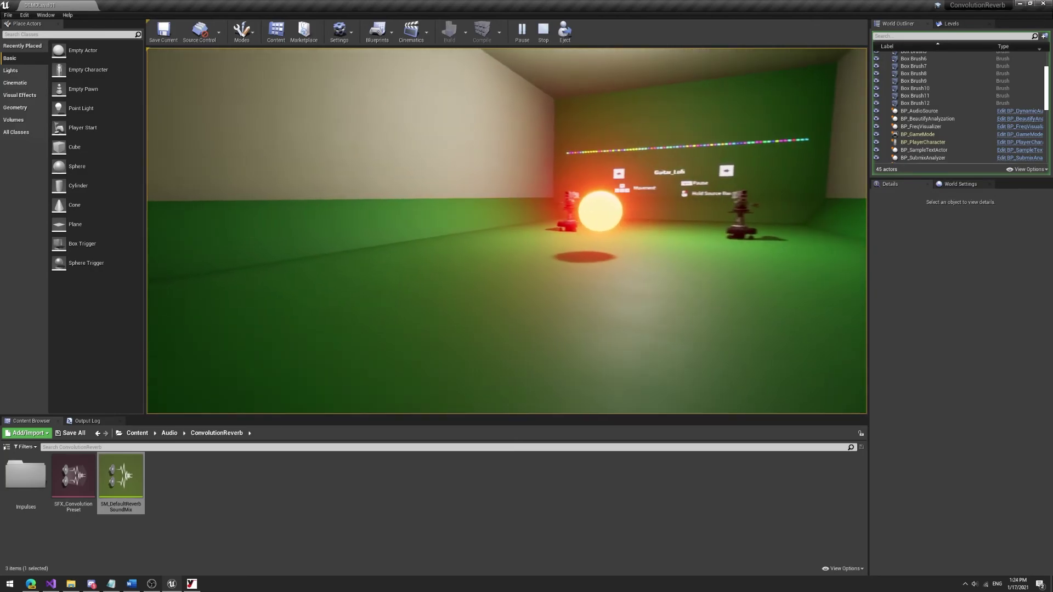
Step: Switch the ball to Drum_Pop and walk to the back wall and away
{"action": "key", "text": "w"}
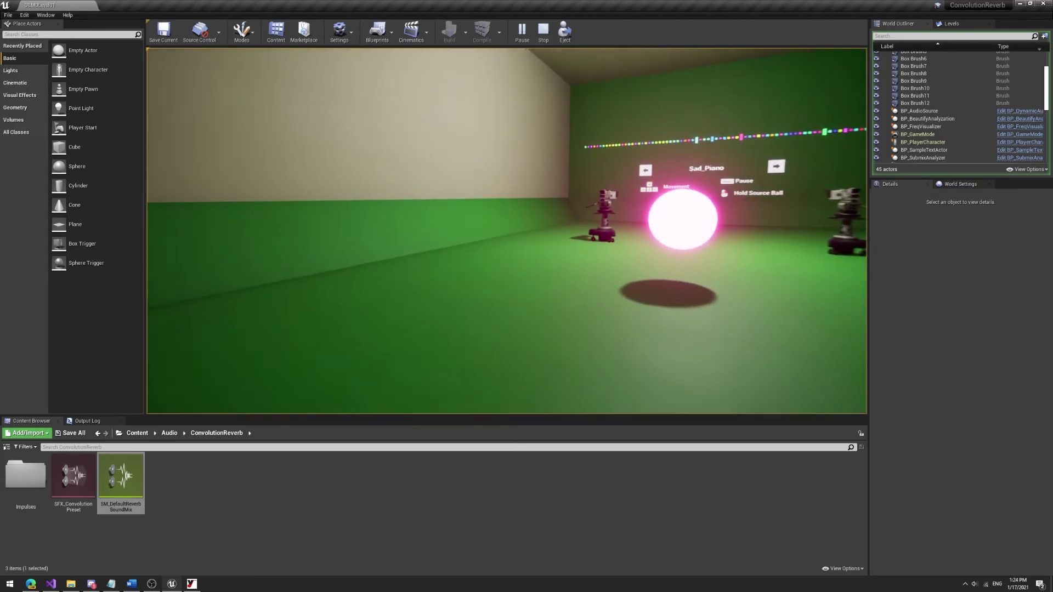
{"action": "key", "text": "Right"}
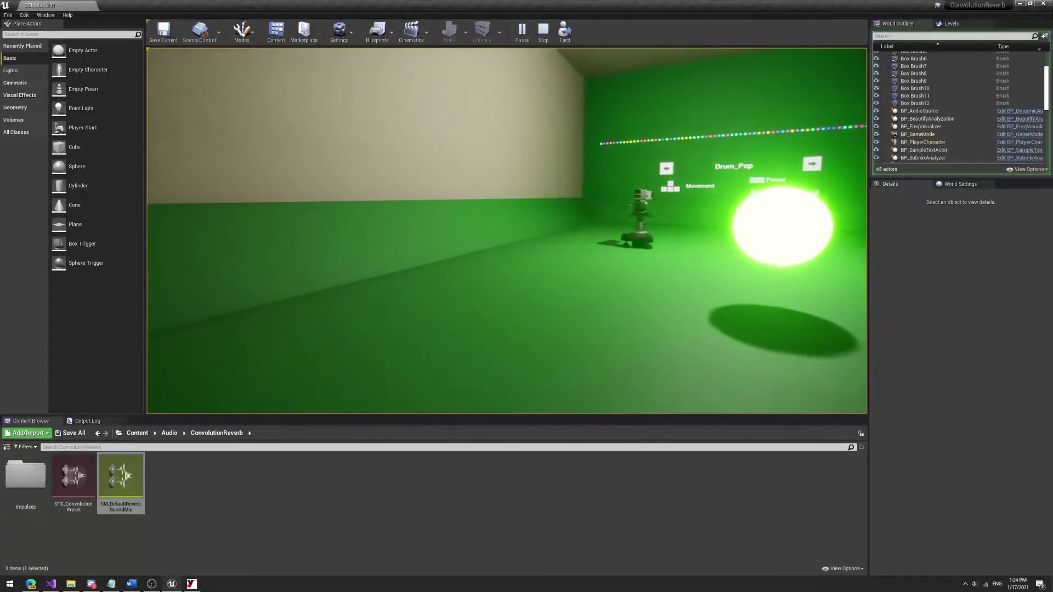
{"action": "key", "text": "w"}
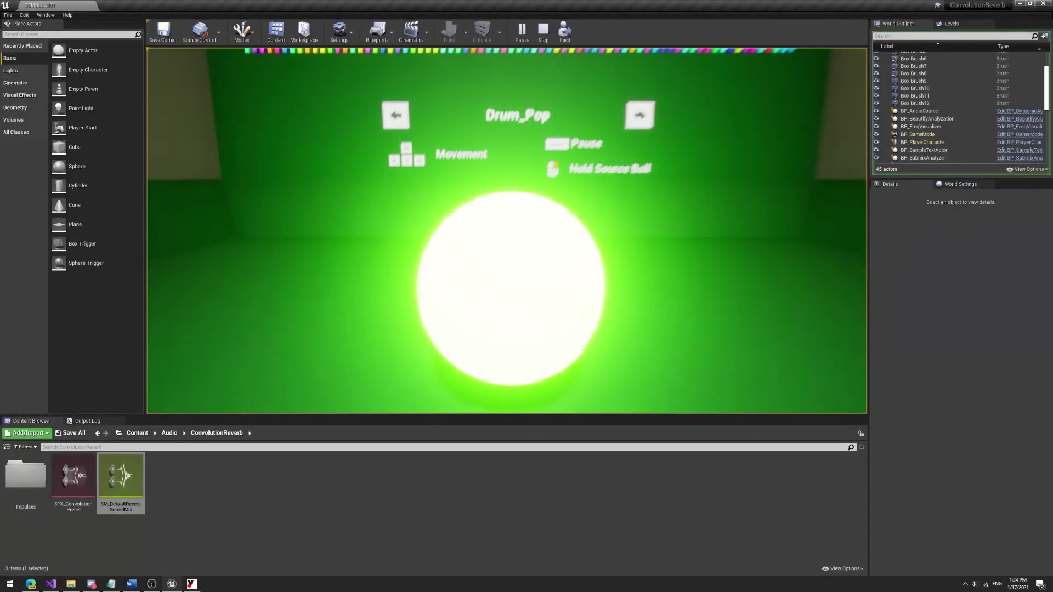
{"action": "key", "text": "s"}
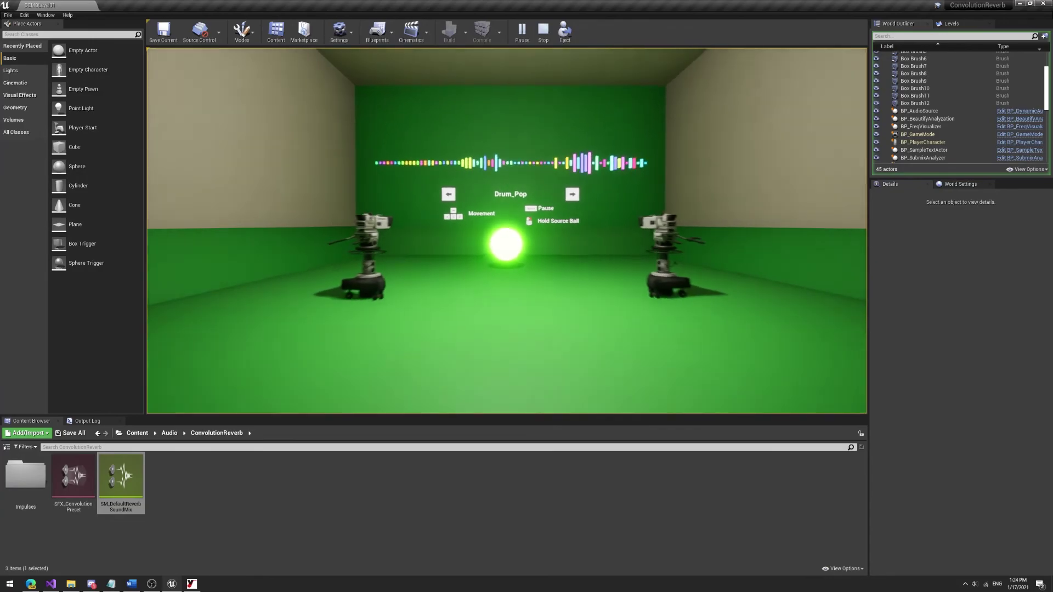
{"action": "key", "text": "s"}
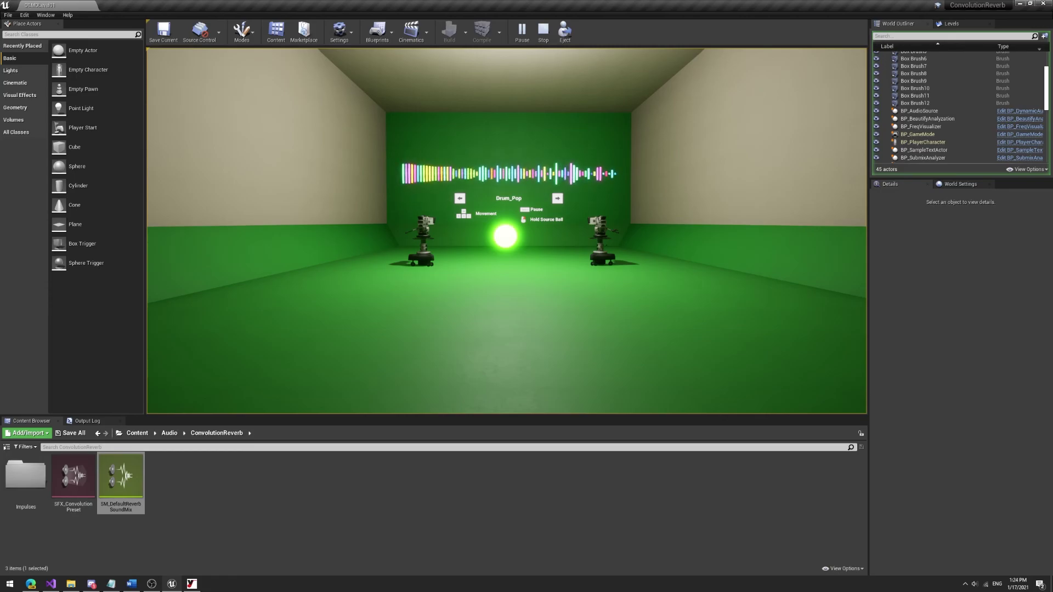
Step: Move between the dim corridor and the green room, ending close to the glowing ball
{"action": "key", "text": "s"}
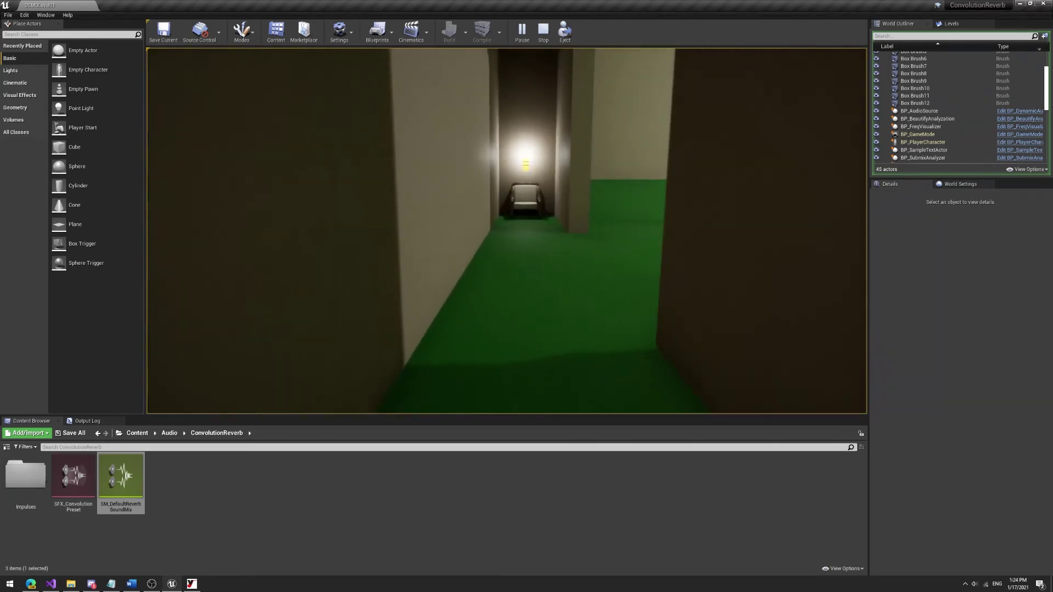
{"action": "key", "text": "s"}
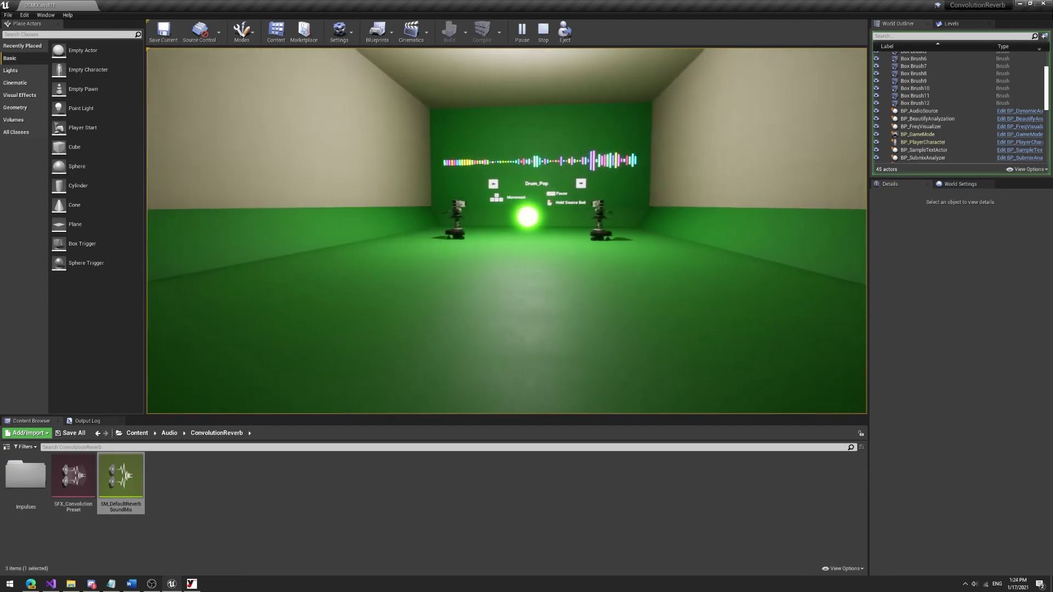
{"action": "key", "text": "w"}
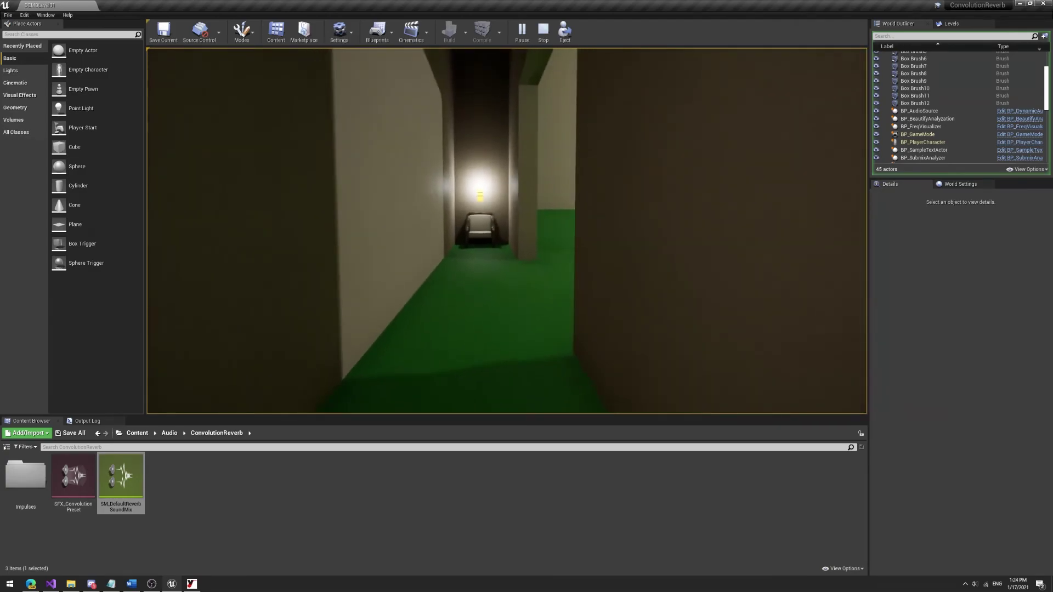
{"action": "key", "text": "w"}
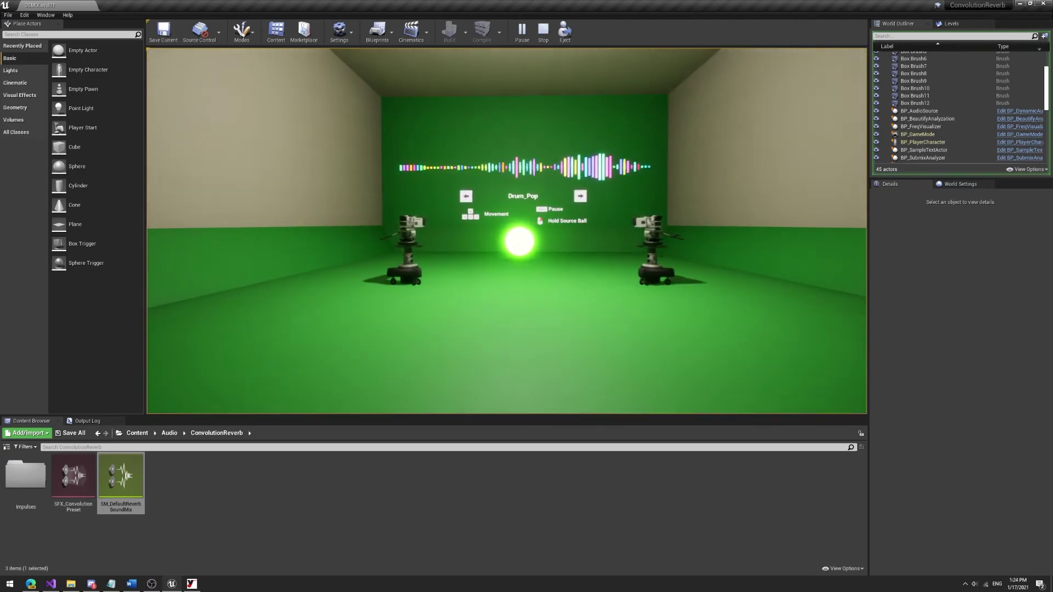
{"action": "key", "text": "w"}
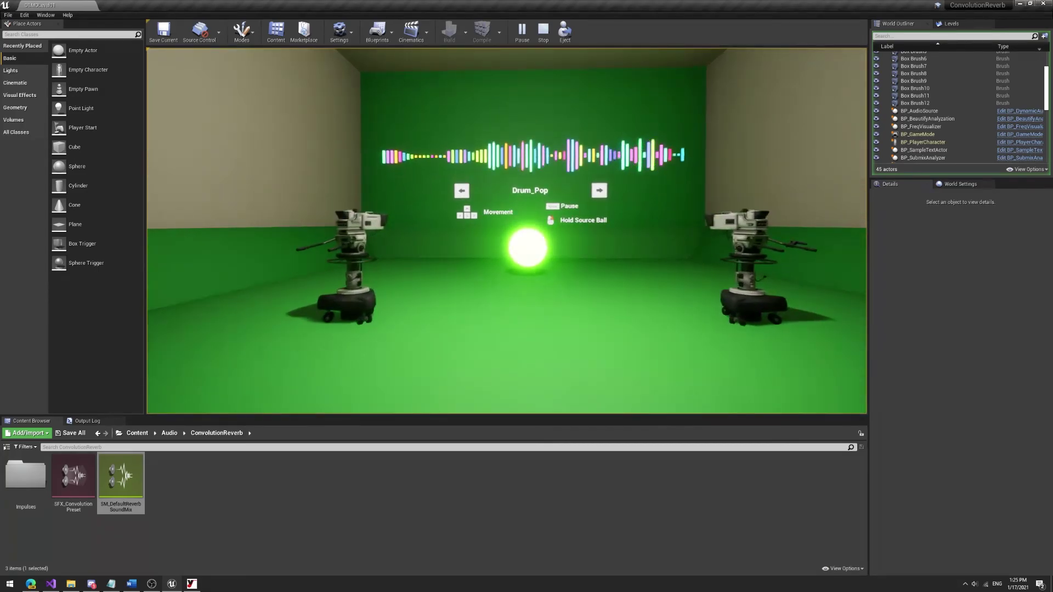
{"action": "key", "text": "s"}
{"action": "key", "text": "s"}
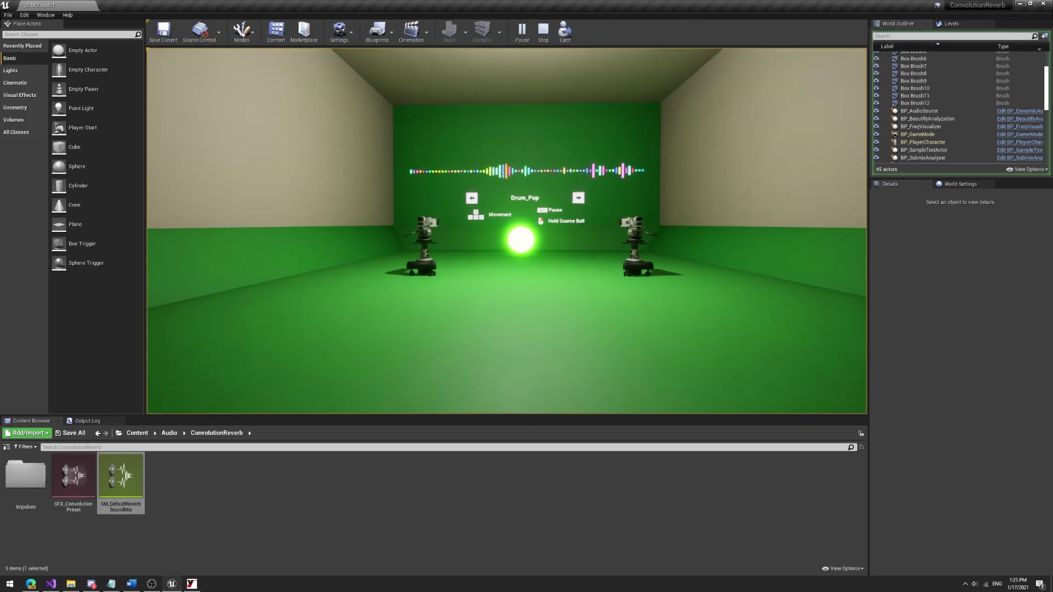
{"action": "key", "text": "w"}
{"action": "key", "text": "w"}
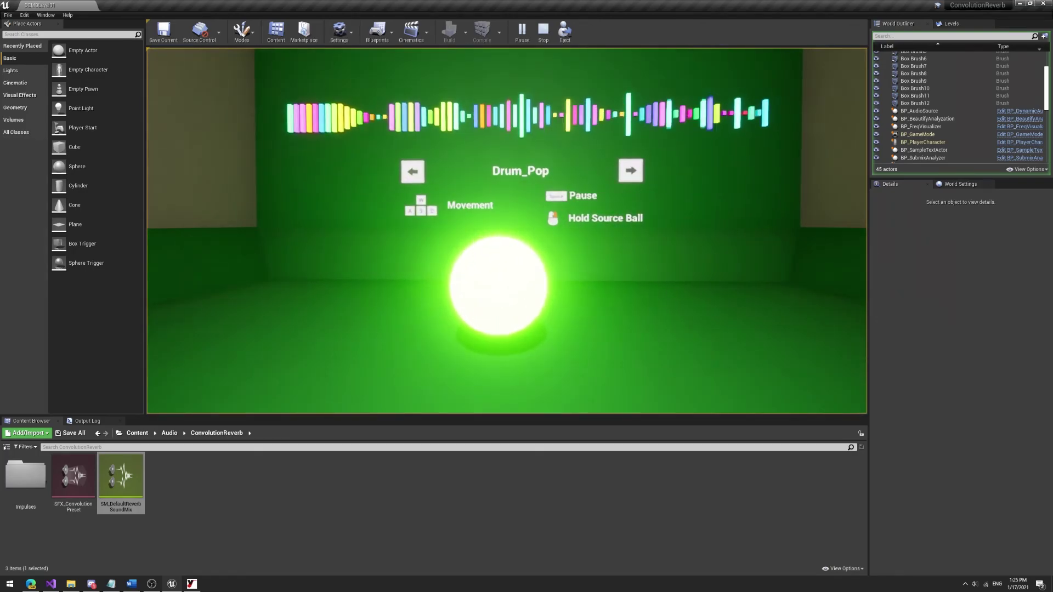